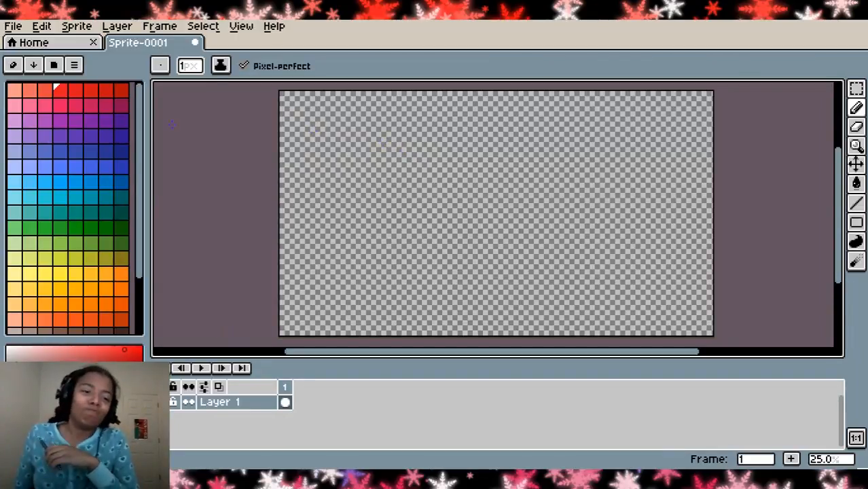
Choose a strong red from the palette and set the pencil's brush size to 20 px
left_click(107, 92)
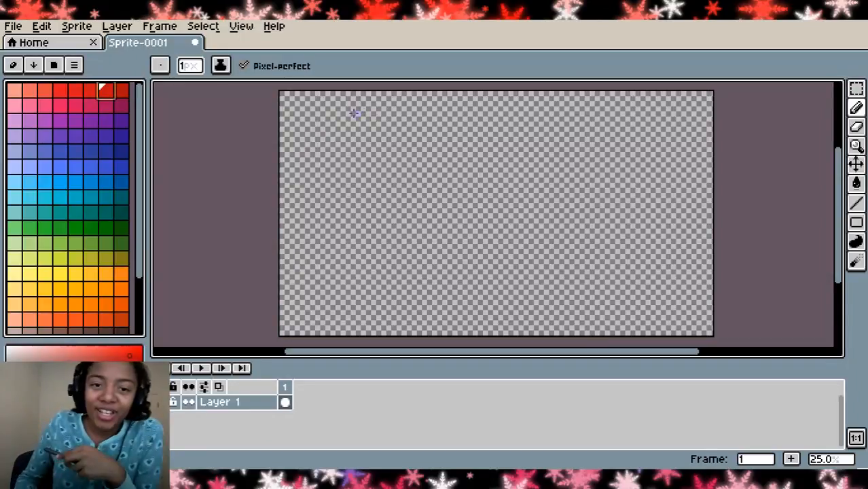
left_click(192, 65)
left_click_drag(215, 86, 233, 93)
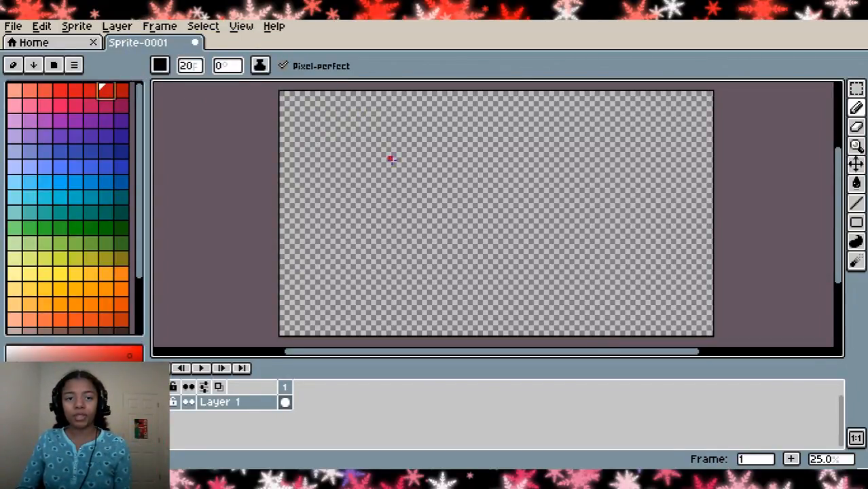
mouse_move(330, 134)
left_mouse_down()
mouse_move(413, 166)
mouse_move(415, 266)
mouse_move(355, 204)
left_mouse_up()
key("v")
key("ctrl+z")
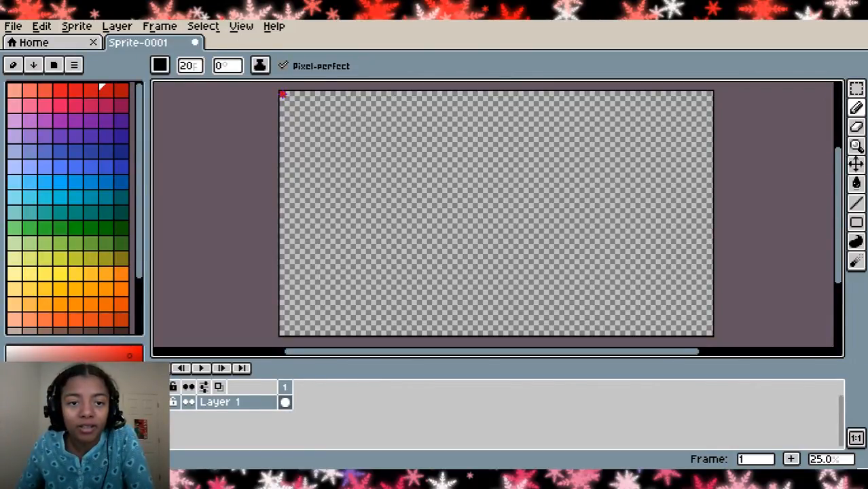
mouse_move(286, 94)
left_mouse_down()
mouse_move(430, 93)
mouse_move(595, 127)
mouse_move(606, 215)
mouse_move(426, 253)
left_mouse_up()
key("ctrl+z")
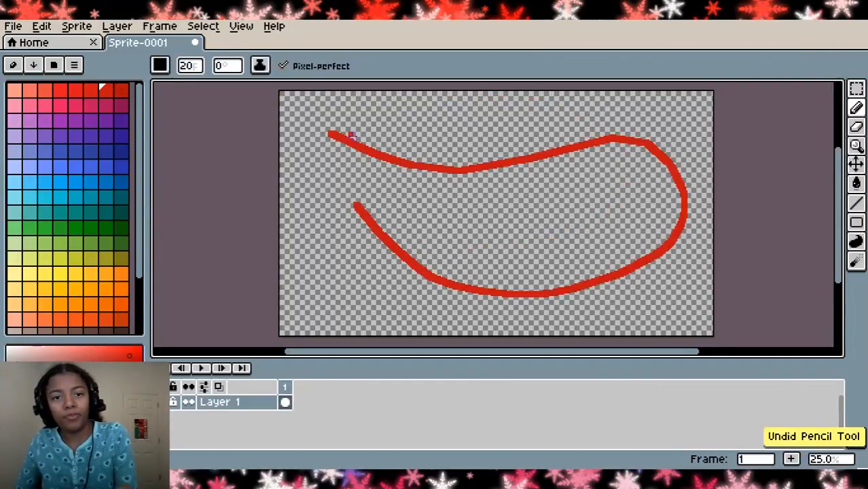
key("ctrl+z")
mouse_move(314, 124)
left_mouse_down()
mouse_move(384, 164)
mouse_move(589, 137)
mouse_move(577, 235)
mouse_move(501, 251)
left_mouse_up()
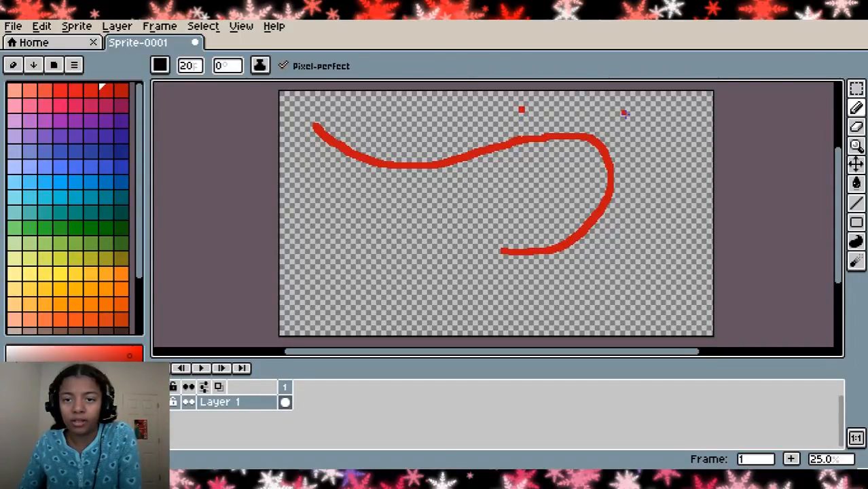
key("ctrl+z")
key("ctrl+z")
key("ctrl+z")
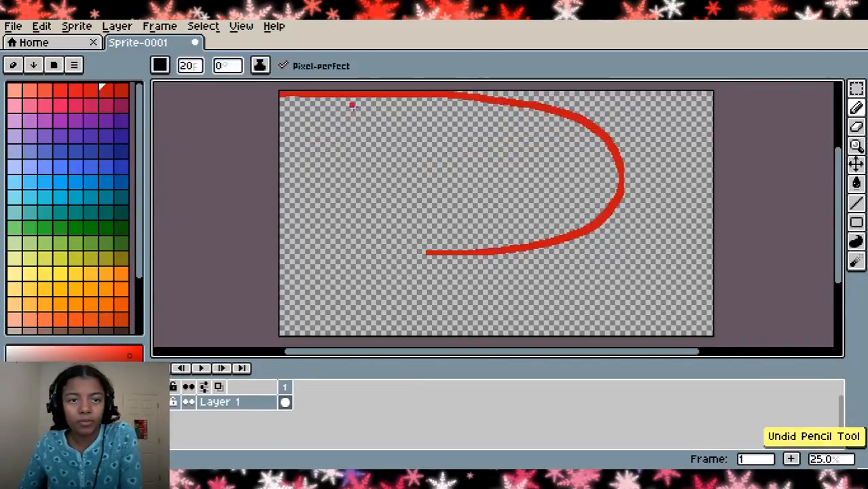
left_click(189, 67)
left_click(227, 90)
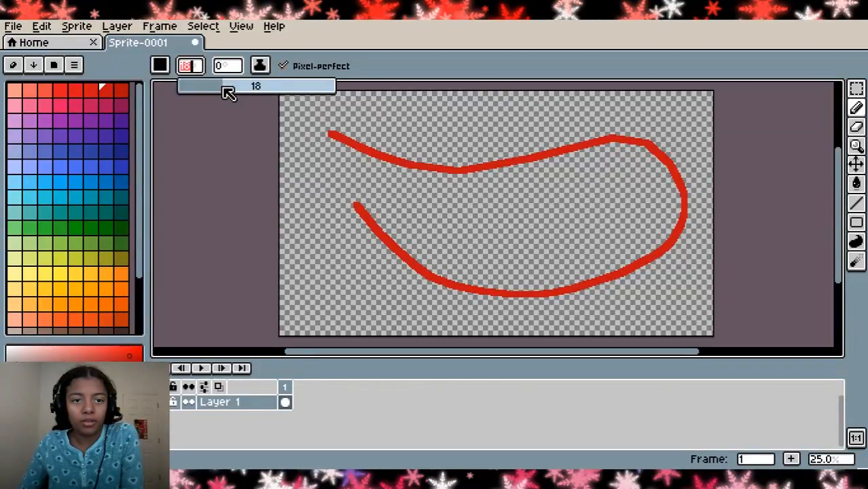
key("ctrl+z")
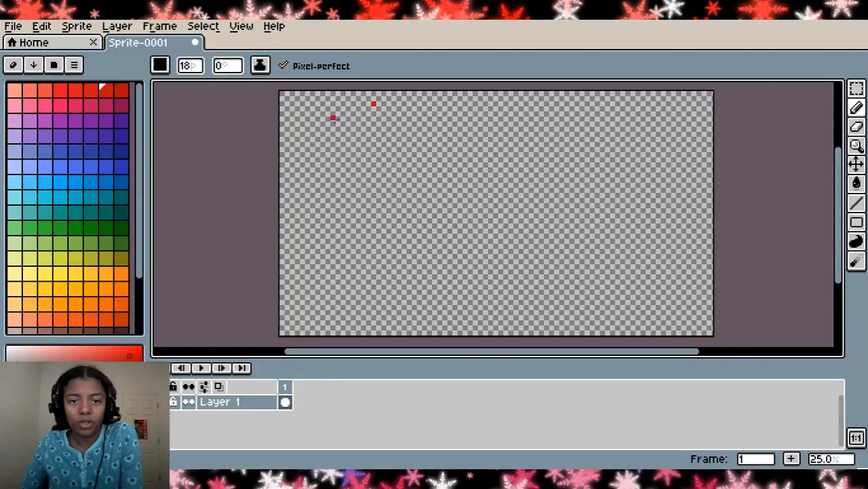
mouse_move(365, 116)
left_mouse_down()
mouse_move(408, 114)
mouse_move(400, 101)
mouse_move(363, 102)
mouse_move(427, 110)
mouse_move(380, 175)
left_mouse_up()
key("ctrl+z")
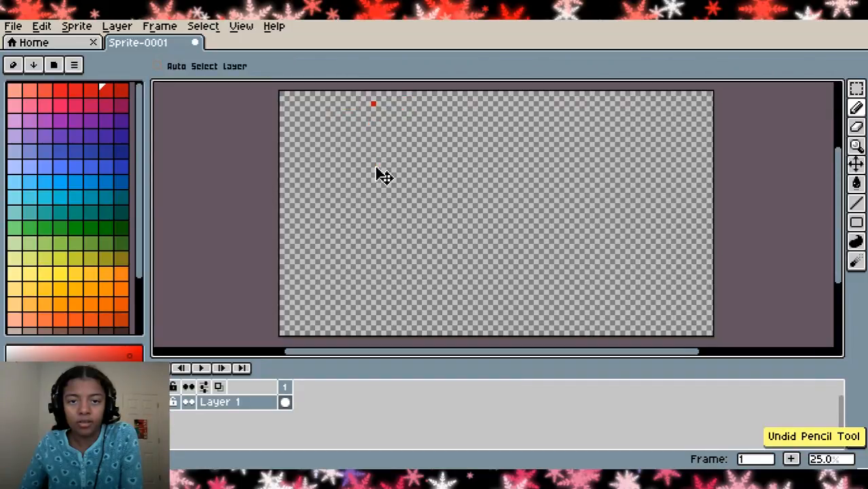
left_click_drag(316, 126, 506, 250)
key("ctrl+z")
left_click_drag(281, 93, 428, 252)
key("ctrl+z")
left_click_drag(330, 133, 357, 205)
key("ctrl+z")
With a 20 px brush, draw a wavy red line along the canvas's upper edge and a deep orange one below it
mouse_move(197, 74)
left_mouse_down()
mouse_move(224, 88)
mouse_move(266, 82)
left_mouse_up()
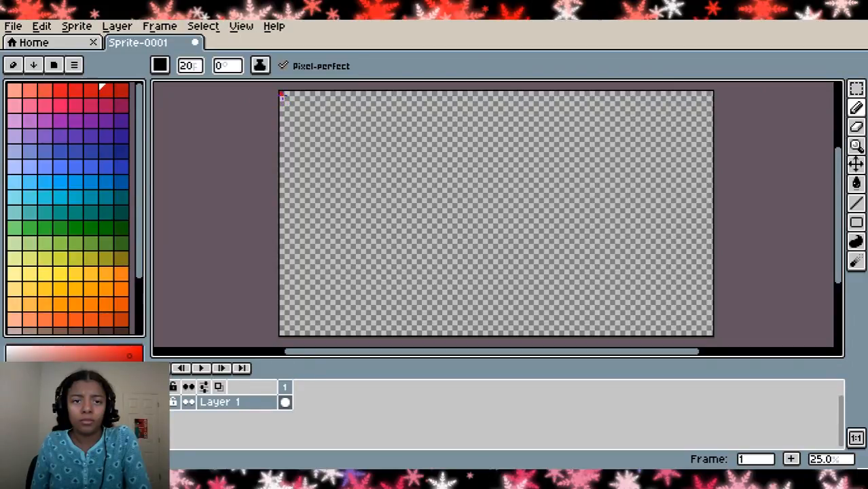
mouse_move(301, 99)
left_mouse_down()
mouse_move(372, 97)
mouse_move(420, 119)
mouse_move(487, 118)
mouse_move(712, 97)
left_mouse_up()
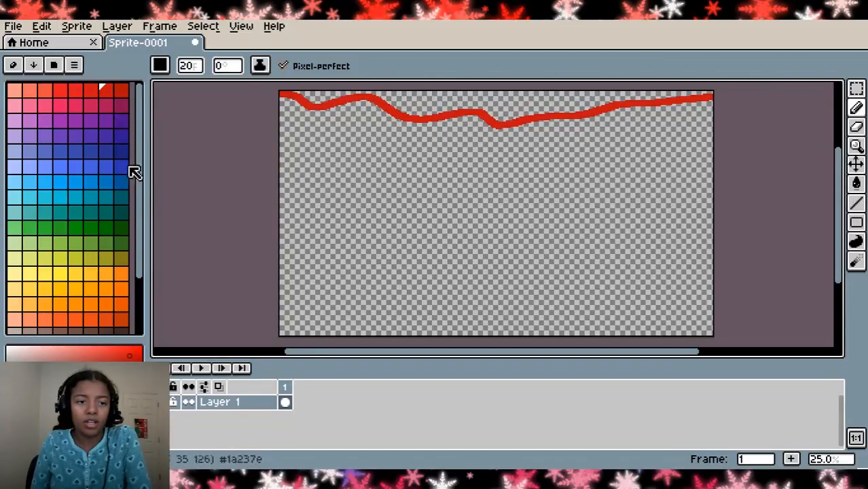
left_click_drag(146, 192, 143, 240)
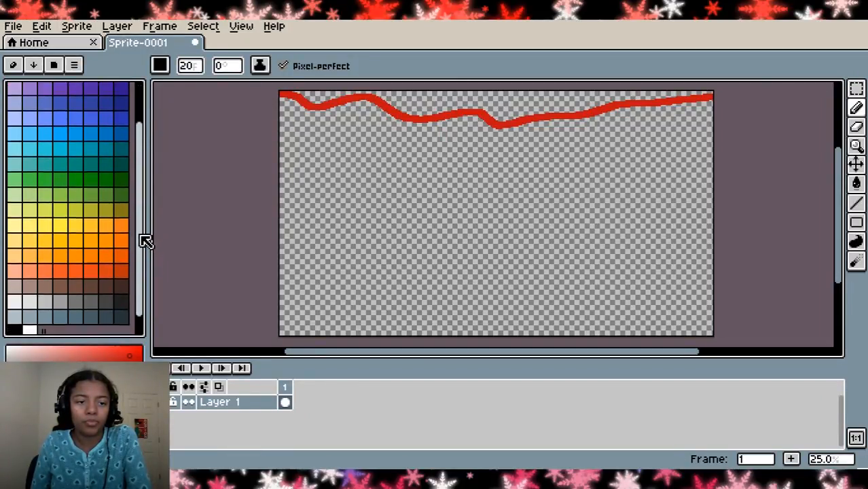
left_click(107, 270)
mouse_move(278, 113)
left_mouse_down()
mouse_move(353, 131)
mouse_move(374, 147)
mouse_move(452, 138)
mouse_move(537, 147)
mouse_move(712, 128)
left_mouse_up()
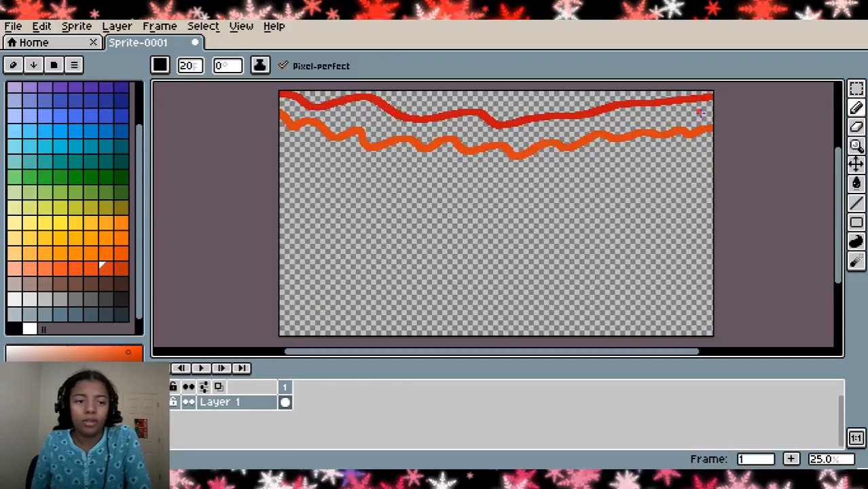
Draw three more wavy lines across the canvas beneath the deep orange one, each in a progressively lighter orange
left_click(107, 254)
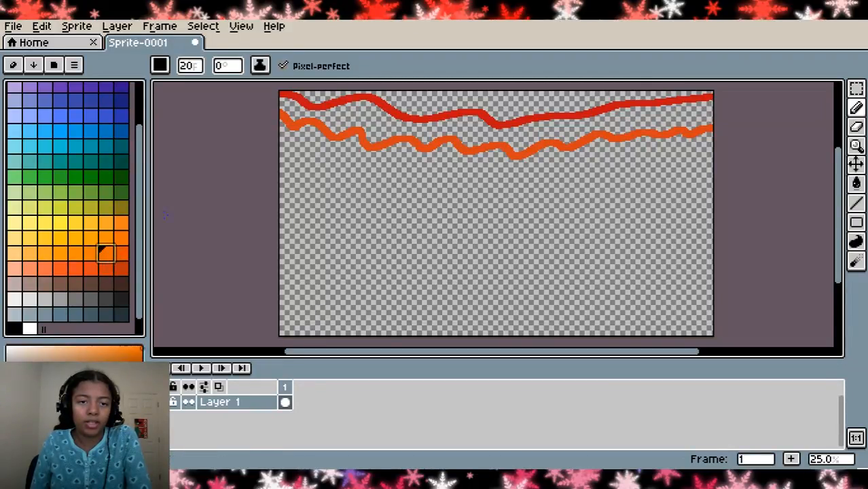
mouse_move(281, 134)
left_mouse_down()
mouse_move(408, 171)
mouse_move(485, 177)
mouse_move(723, 155)
left_mouse_up()
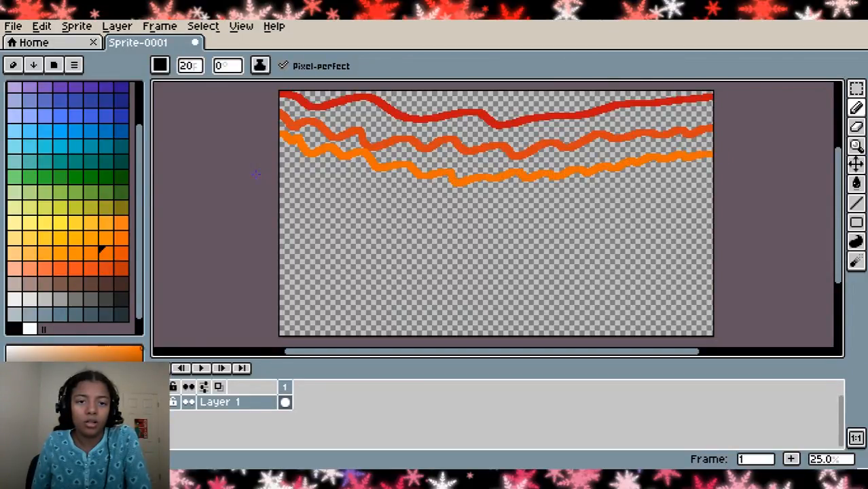
left_click(107, 239)
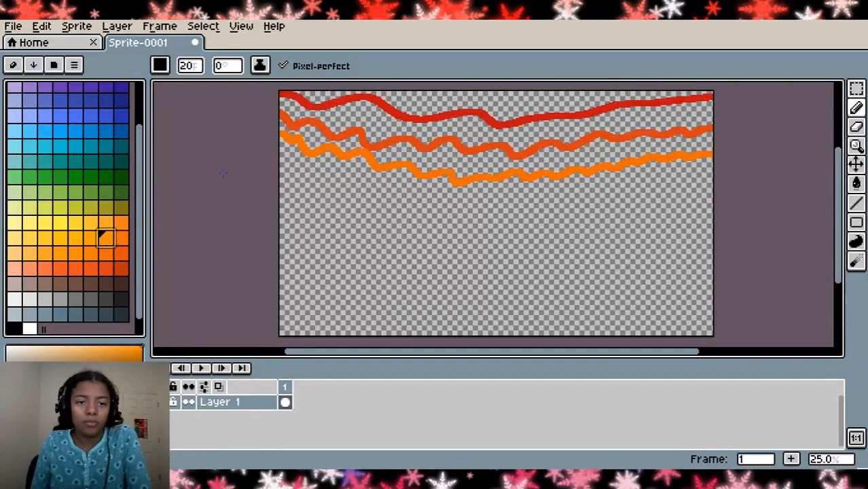
mouse_move(279, 157)
left_mouse_down()
mouse_move(369, 179)
mouse_move(416, 203)
mouse_move(711, 176)
left_mouse_up()
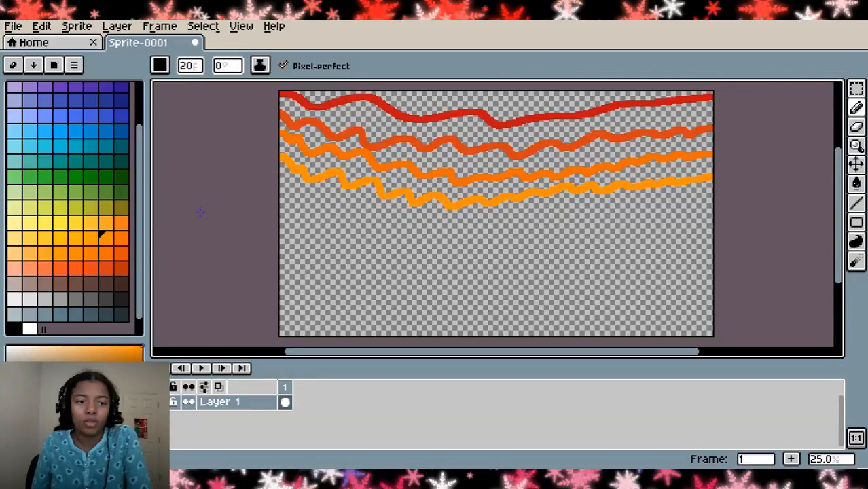
left_click(107, 224)
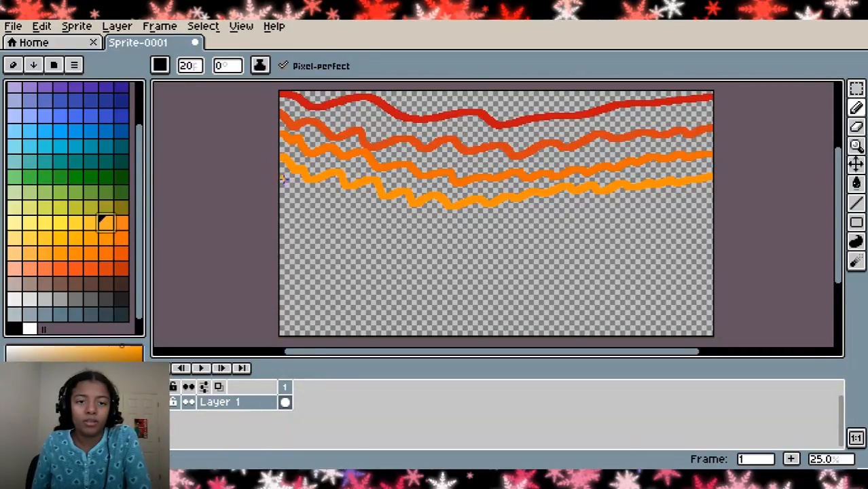
mouse_move(285, 175)
left_mouse_down()
mouse_move(317, 212)
mouse_move(349, 219)
mouse_move(391, 212)
mouse_move(465, 225)
mouse_move(712, 193)
left_mouse_up()
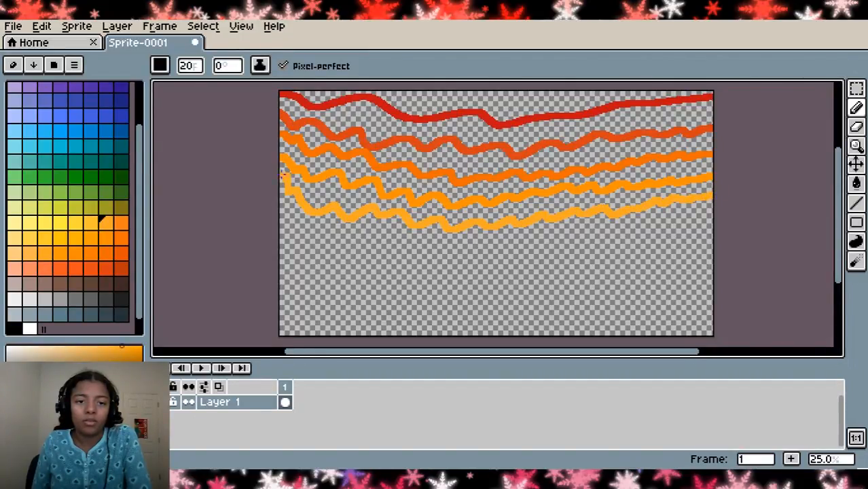
Draw four wavy lines across the lower part of the canvas, going down in olive, medium green, dark green and teal
left_click(106, 207)
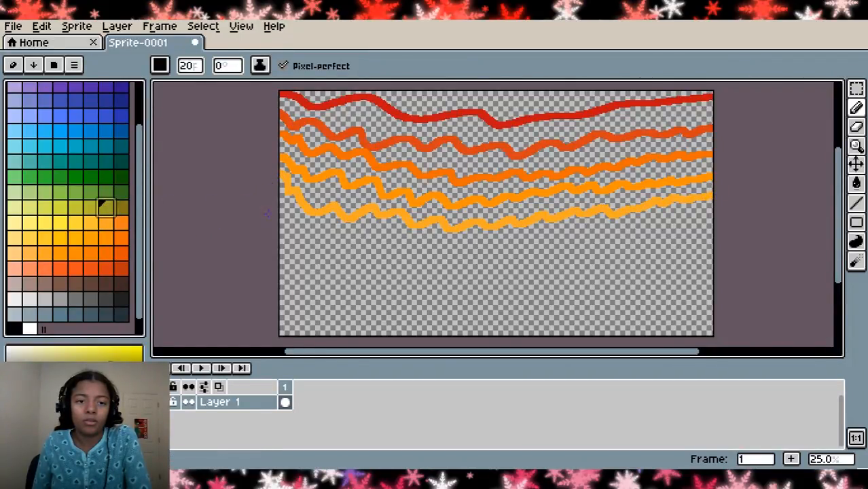
mouse_move(281, 210)
left_mouse_down()
mouse_move(307, 227)
mouse_move(383, 243)
mouse_move(533, 240)
mouse_move(574, 250)
mouse_move(726, 207)
left_mouse_up()
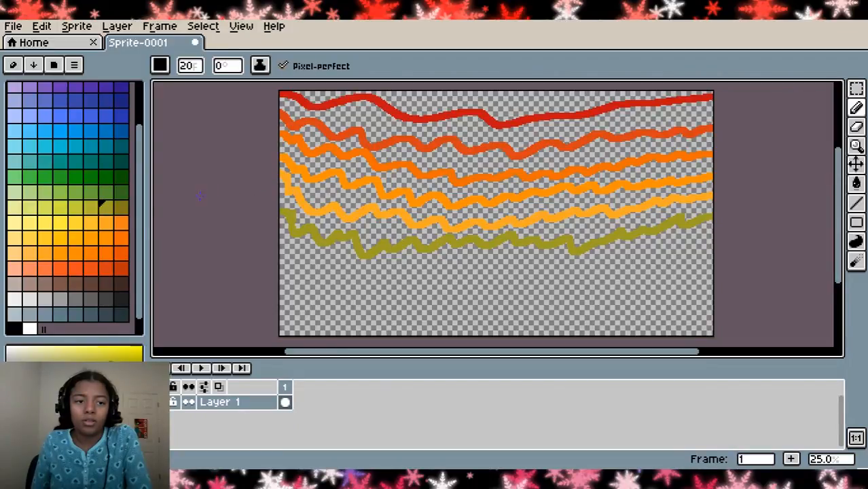
left_click(106, 193)
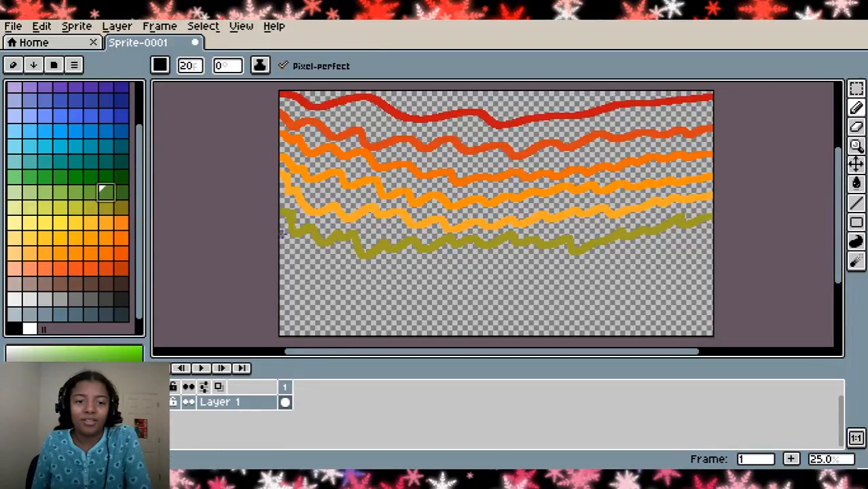
mouse_move(282, 233)
left_mouse_down()
mouse_move(301, 263)
mouse_move(381, 278)
mouse_move(571, 271)
mouse_move(713, 249)
left_mouse_up()
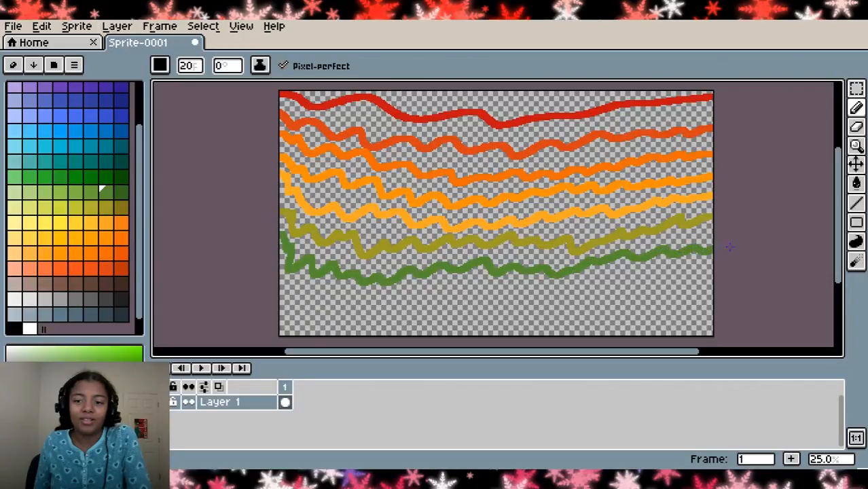
left_click(106, 176)
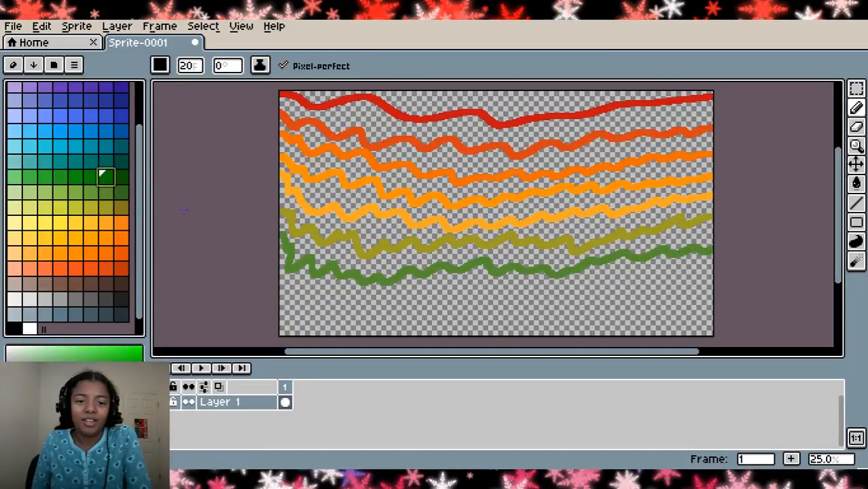
mouse_move(280, 278)
left_mouse_down()
mouse_move(329, 296)
mouse_move(438, 303)
mouse_move(728, 290)
left_mouse_up()
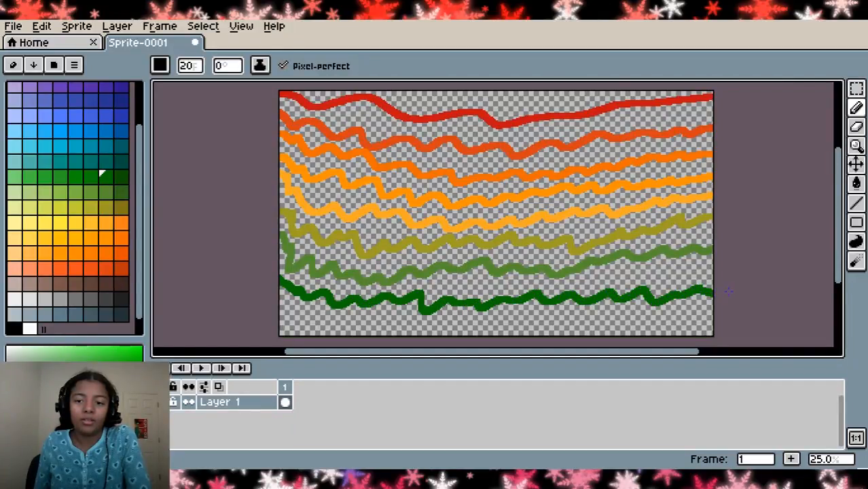
left_click(105, 161)
mouse_move(278, 311)
left_mouse_down()
mouse_move(423, 329)
mouse_move(626, 318)
mouse_move(727, 327)
left_mouse_up()
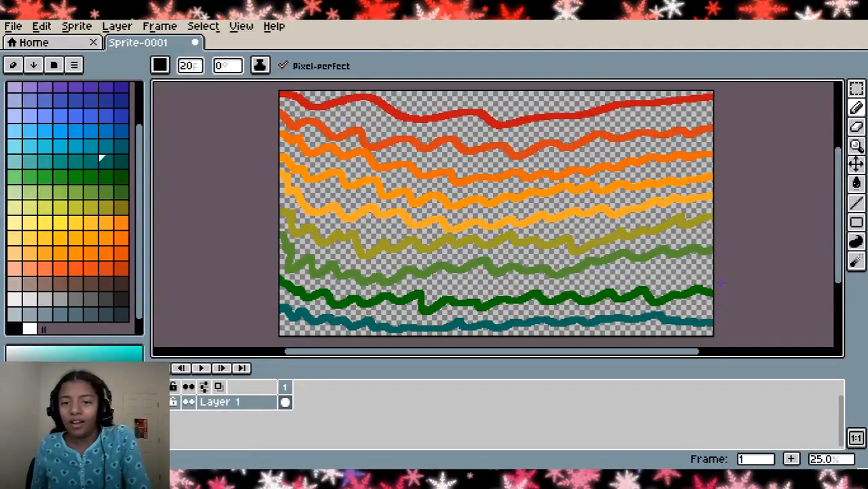
Fill the area above the red line with the same red using the Paint Bucket tool
left_click_drag(139, 229, 143, 168)
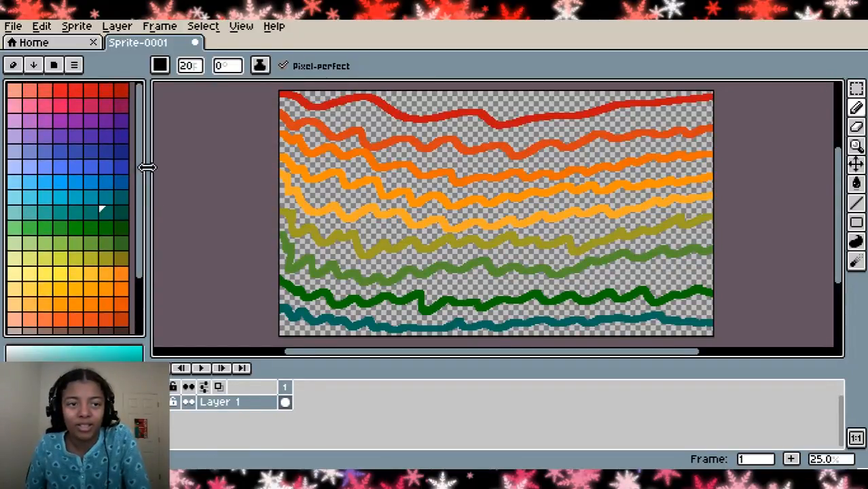
left_click(107, 92)
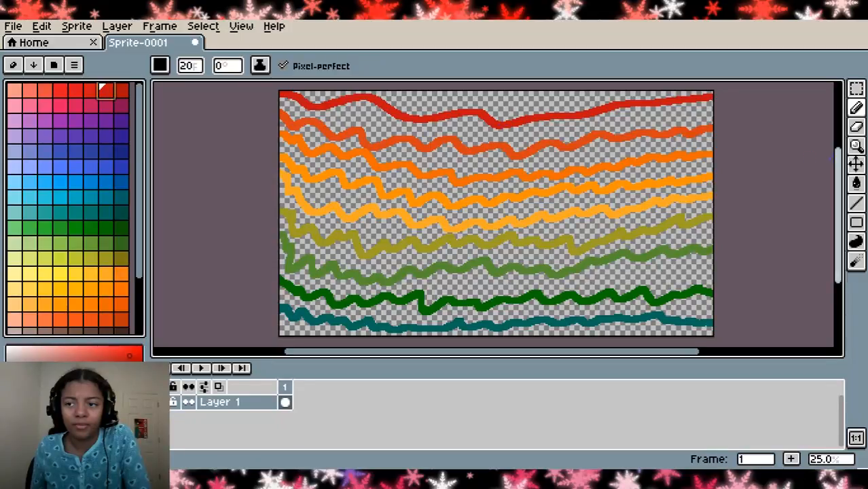
left_click(858, 202)
left_click(857, 184)
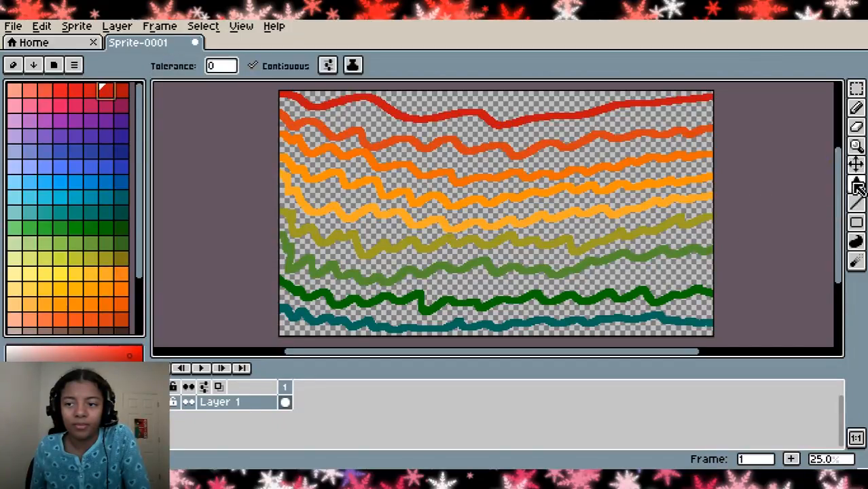
left_click(530, 100)
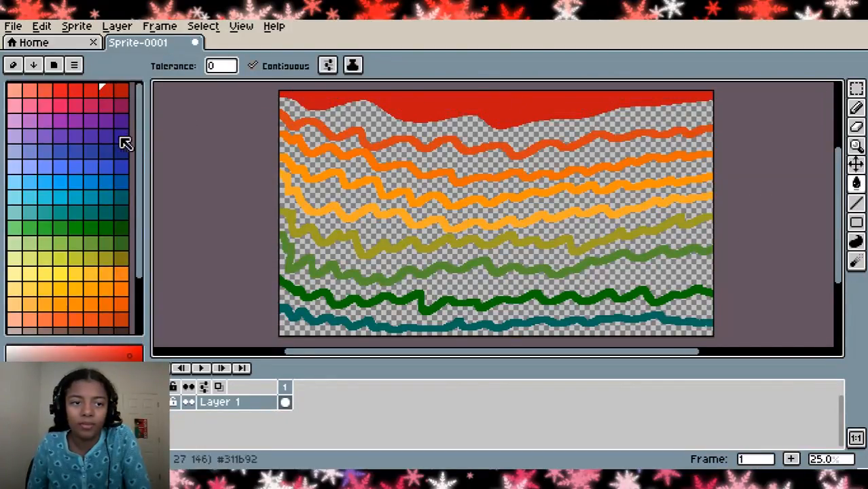
Fill the gaps above the second and third lines with their matching deep orange and orange
left_click(107, 317)
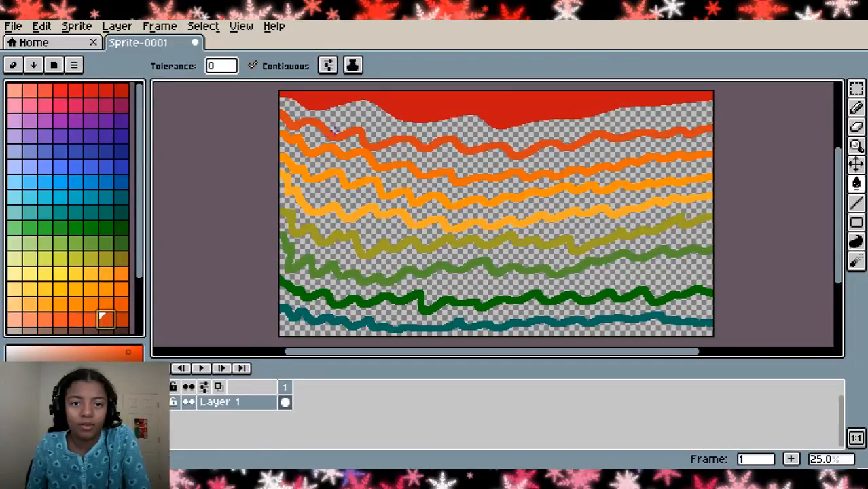
left_click(343, 121)
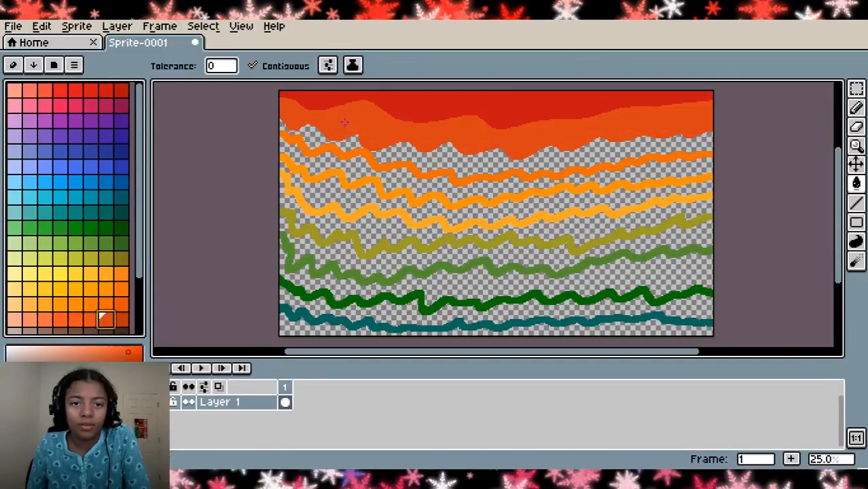
left_click(106, 304)
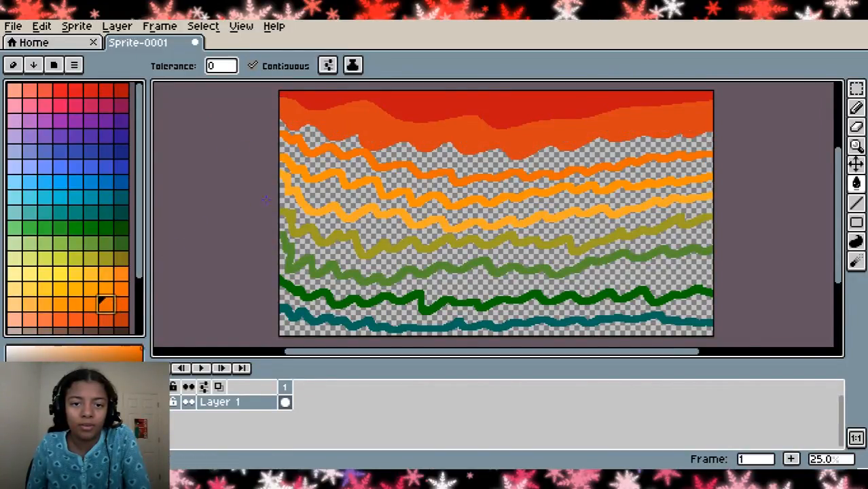
left_click(346, 144)
left_click(398, 156)
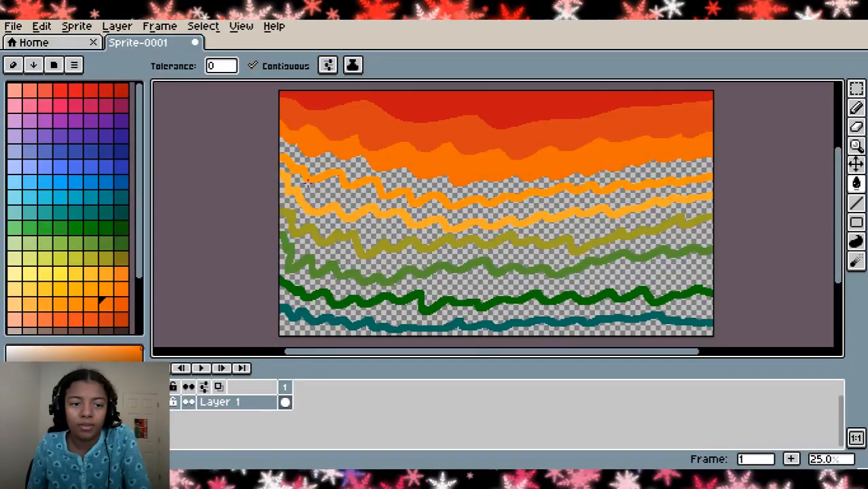
Fill the gaps above the two lightest orange lines and the olive line with each line's matching colour
left_click(109, 290)
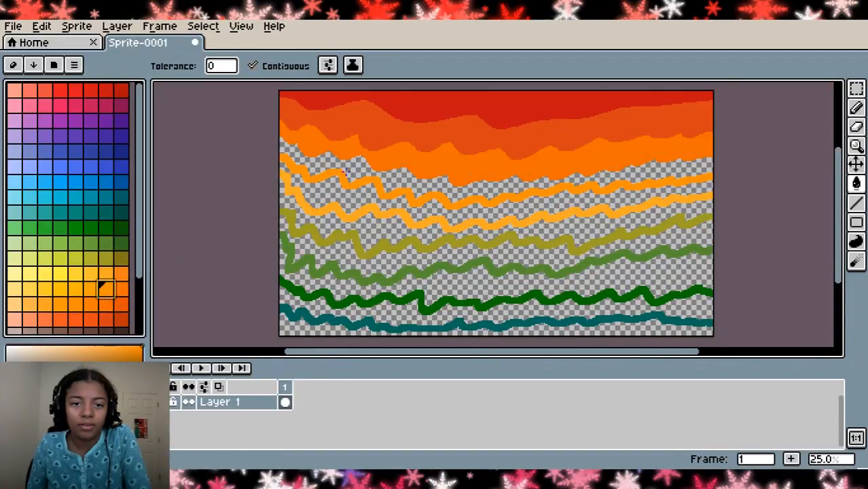
left_click(355, 173)
left_click(106, 275)
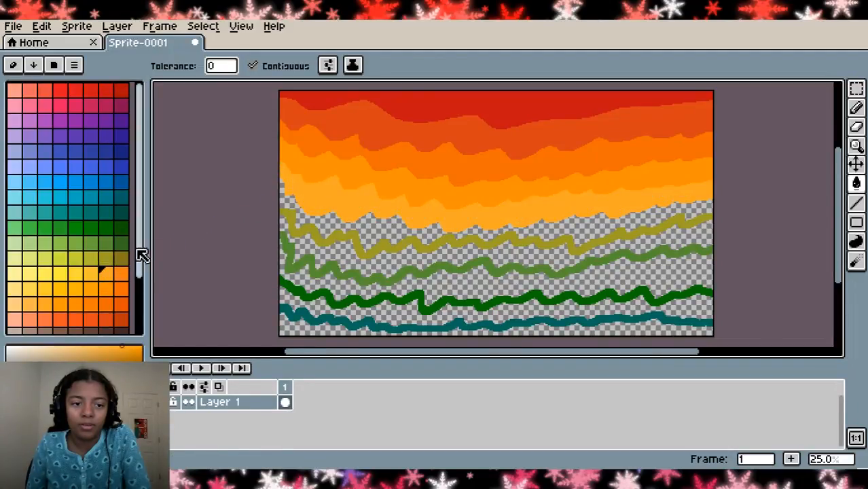
left_click(108, 259)
left_click(325, 223)
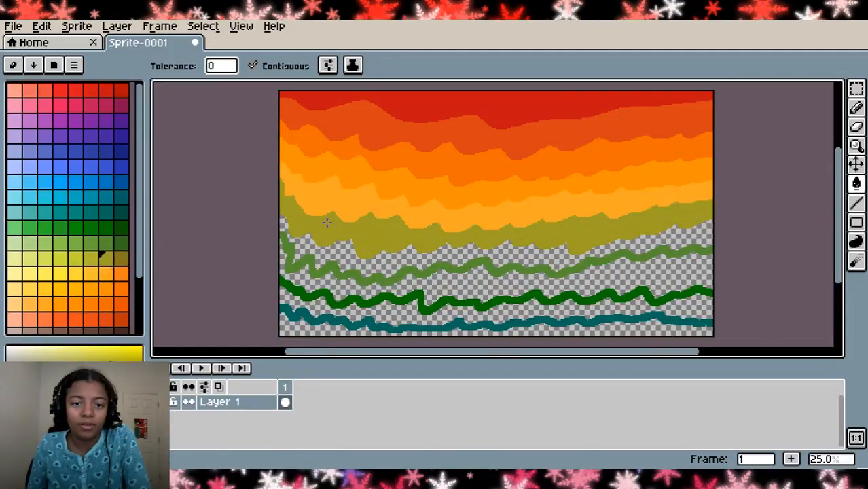
Fill the gaps above the medium green and dark green lines with their matching greens
left_click(106, 243)
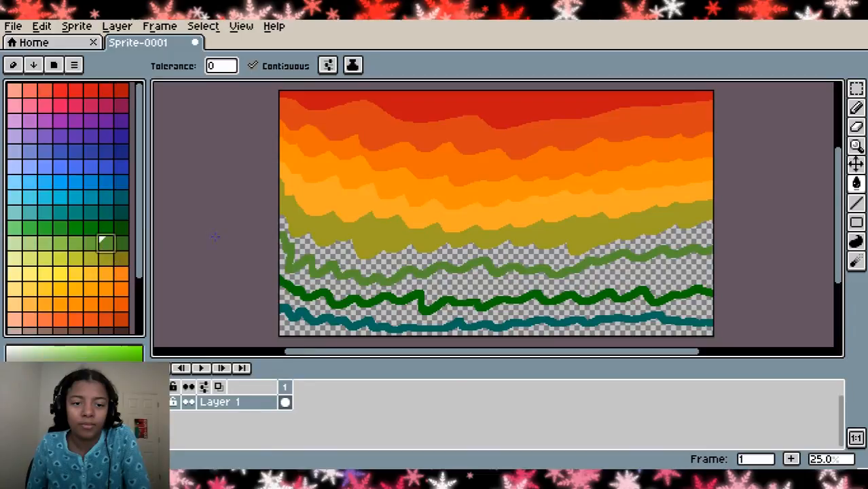
left_click(348, 252)
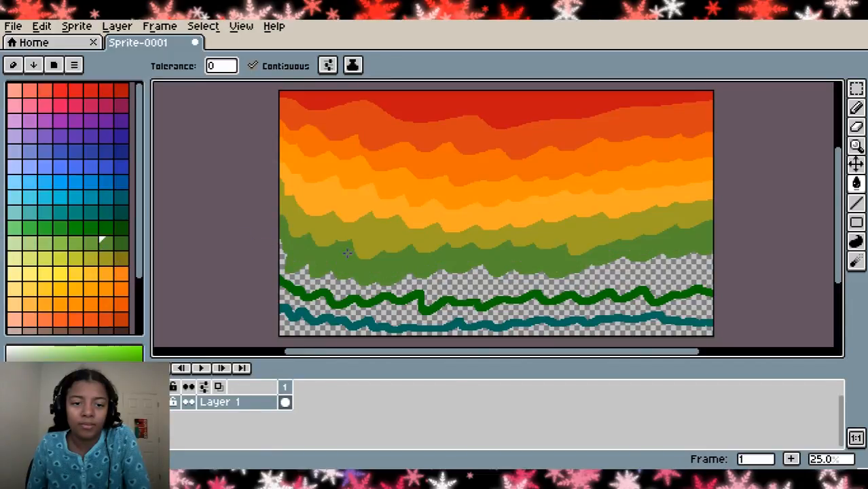
left_click(106, 226)
left_click(337, 284)
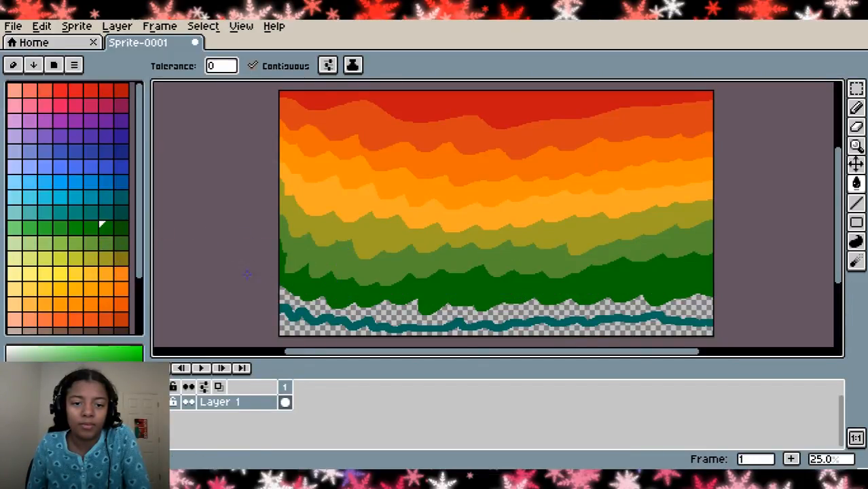
Fill the gap above the teal line with teal and the remaining strip beneath it with a deep cyan-blue
left_click(105, 210)
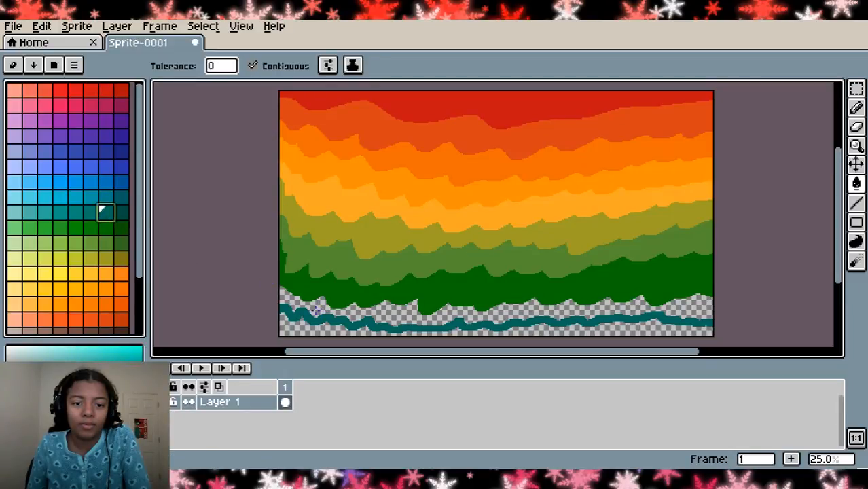
left_click(314, 309)
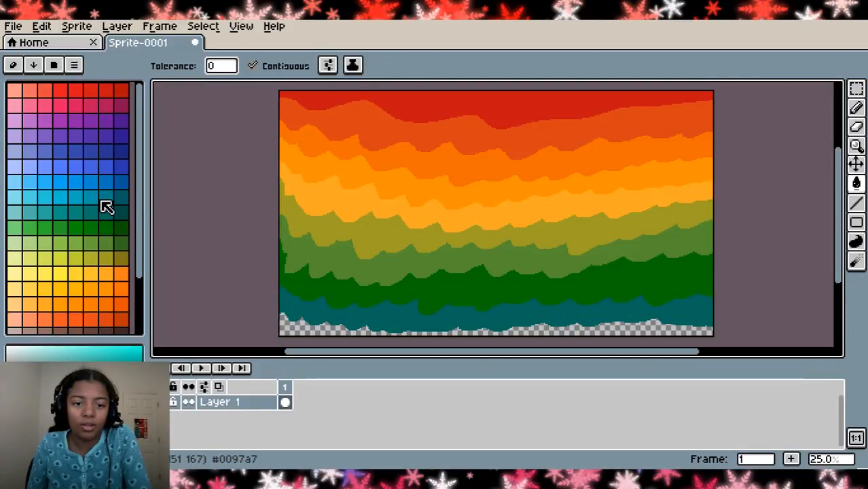
left_click(103, 199)
left_click(307, 330)
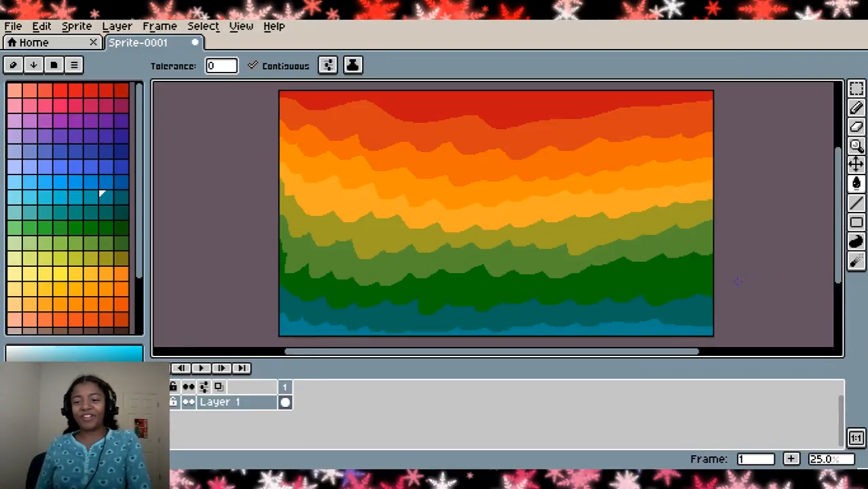
Select the Jumble tool and enlarge its brush to 64 px
left_click(856, 264)
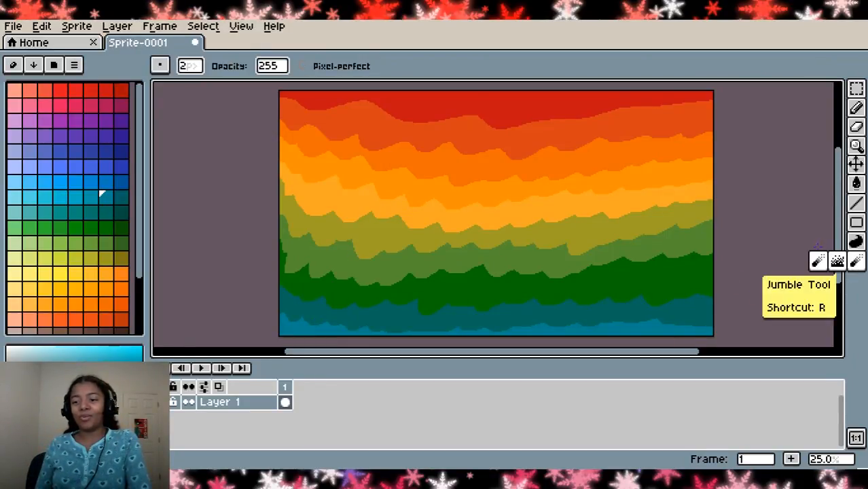
left_click(818, 264)
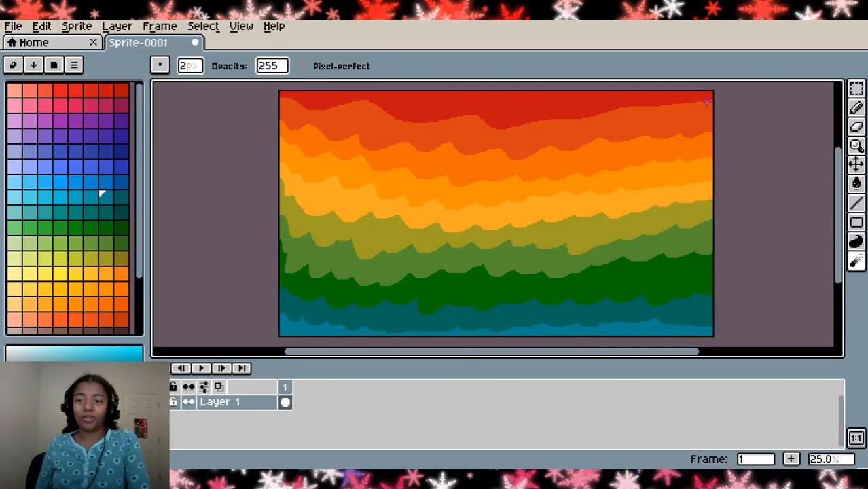
left_click(193, 67)
mouse_move(190, 93)
left_mouse_down()
mouse_move(241, 88)
mouse_move(264, 97)
mouse_move(244, 94)
left_mouse_up()
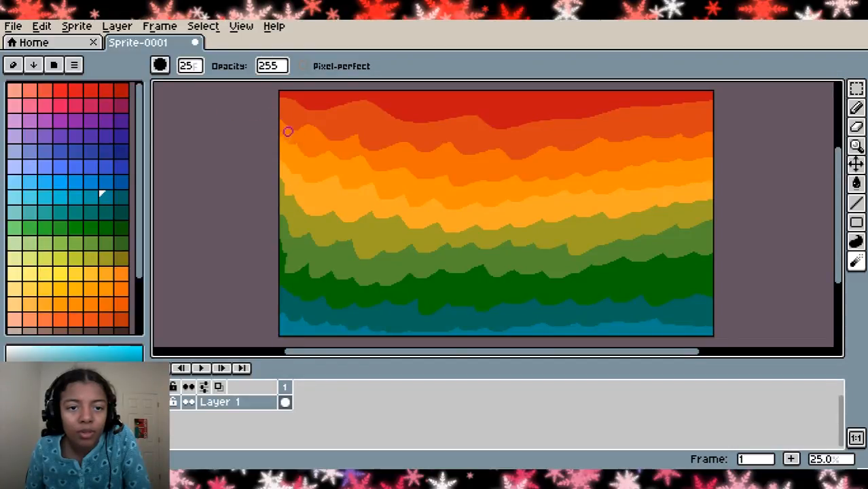
left_click(197, 66)
left_click_drag(249, 95, 272, 88)
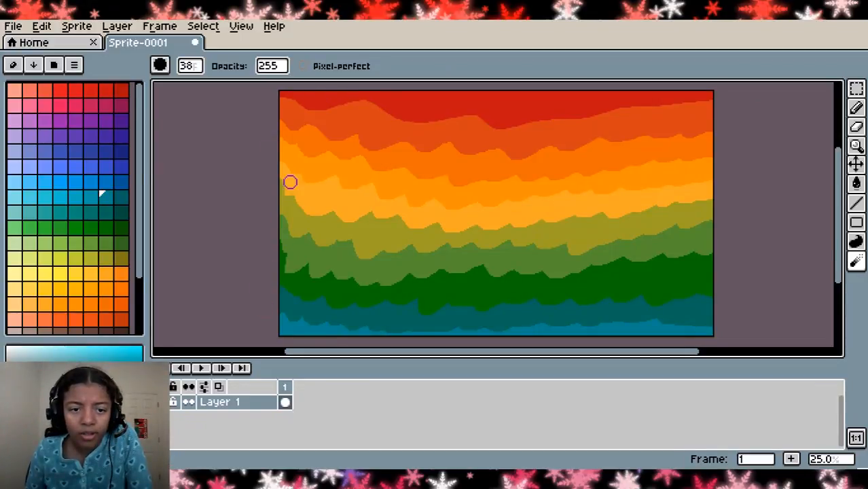
left_click(197, 66)
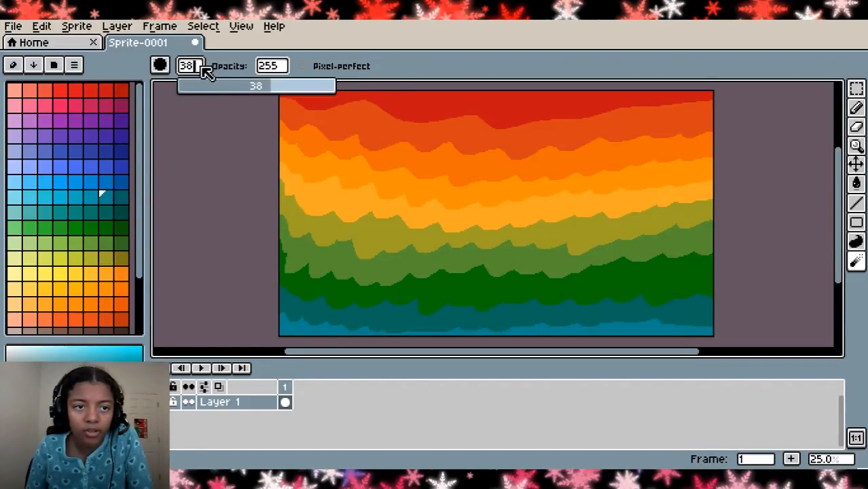
left_click(194, 66)
left_click_drag(232, 89, 374, 85)
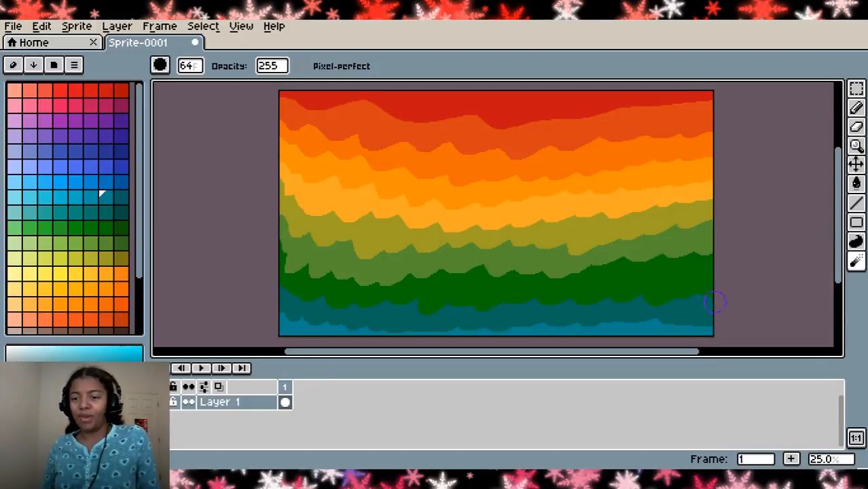
Smear the edges between the coloured bands using the Blur tool with an 8 px brush
left_click(856, 261)
left_click(837, 263)
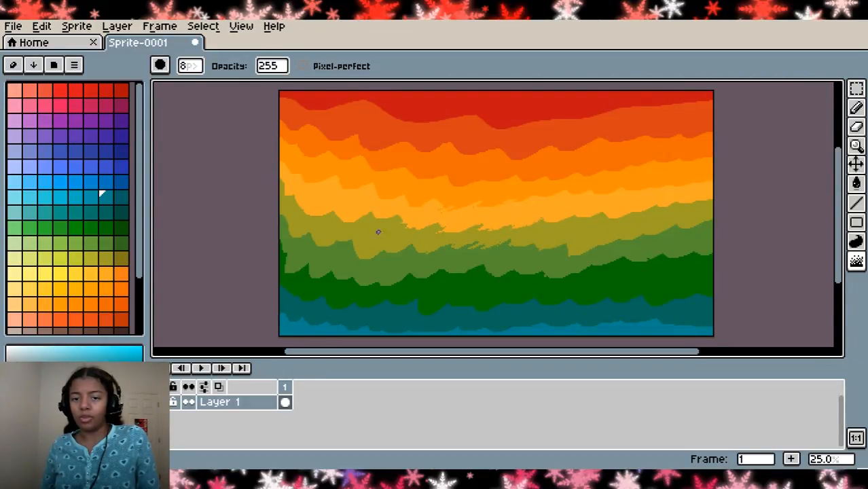
scroll(328, 133, "up", 3)
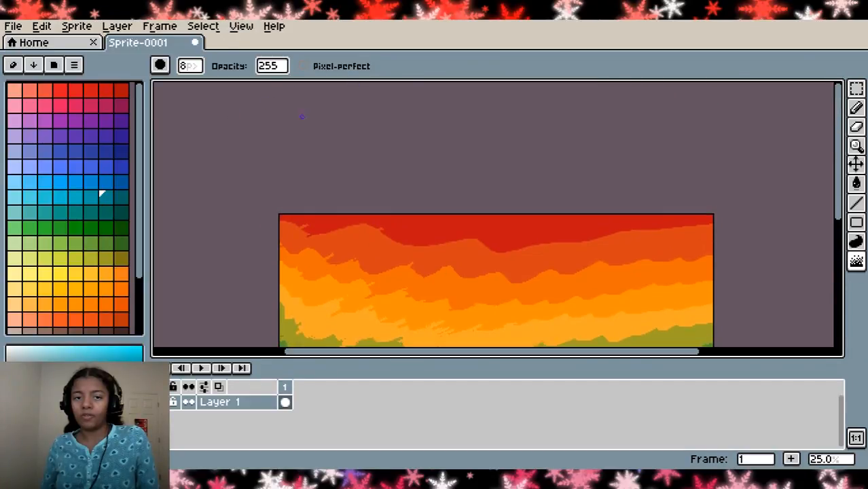
left_click_drag(389, 232, 536, 247)
scroll(537, 247, "down", 2)
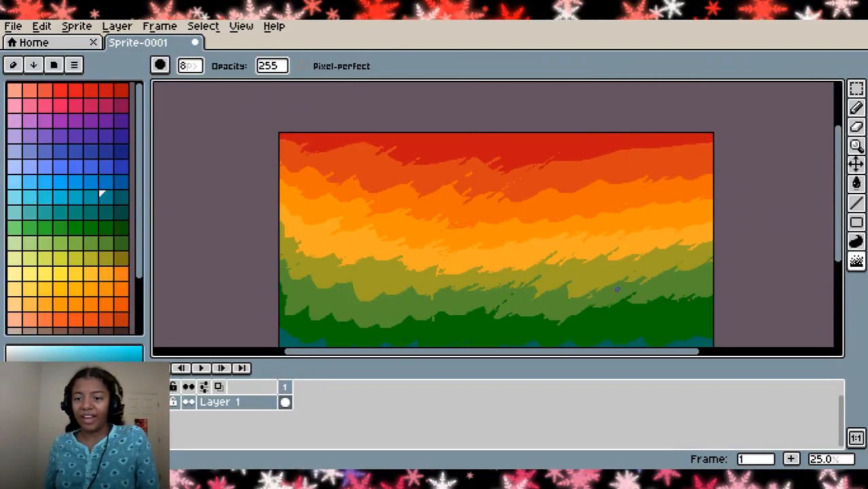
Undo all the blurring, fills and pencil lines until the canvas is completely empty
key("ctrl+z")
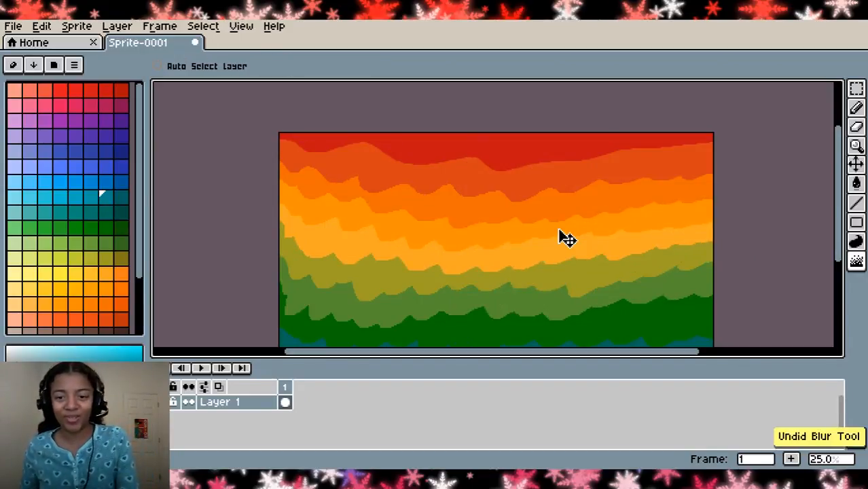
key("ctrl+z")
key("ctrl+z")
key("ctrl+z")
key("ctrl+z")
key("ctrl+z")
key("ctrl+z")
key("ctrl+z")
key("ctrl+z")
key("ctrl+z")
key("ctrl+z")
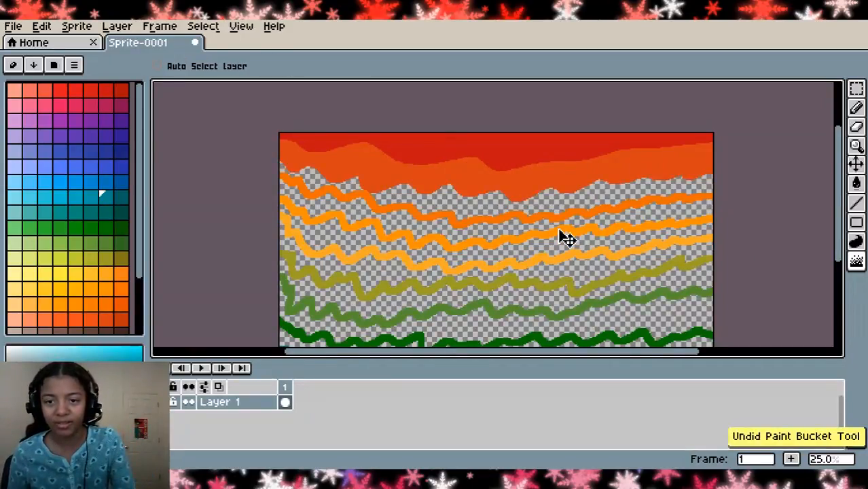
key("ctrl+z")
key("ctrl+z")
key("ctrl+z")
key("ctrl+z")
key("ctrl+z")
key("ctrl+z")
key("ctrl+z")
key("ctrl+z")
key("ctrl+z")
key("ctrl+z")
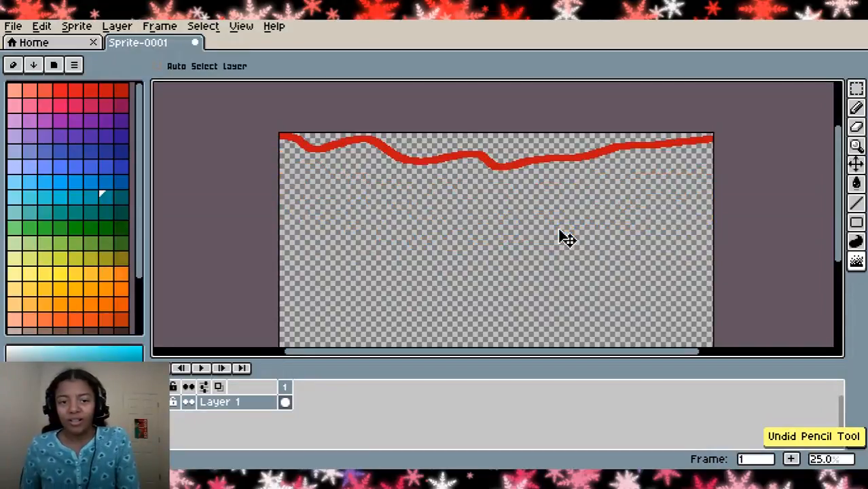
key("ctrl+z")
key("ctrl+z")
key("ctrl+z")
key("ctrl+z")
key("ctrl+z")
key("ctrl+z")
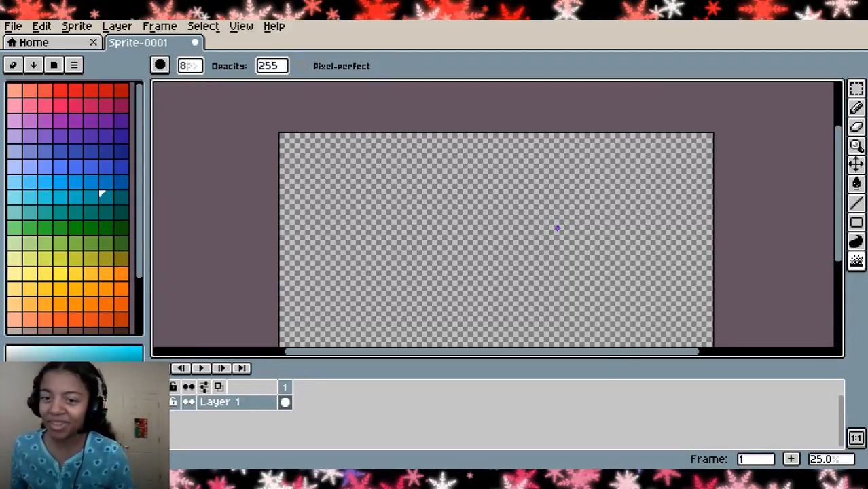
Choose a bright red and set the Blur tool's brush size to 10 px
left_click_drag(840, 173, 838, 193)
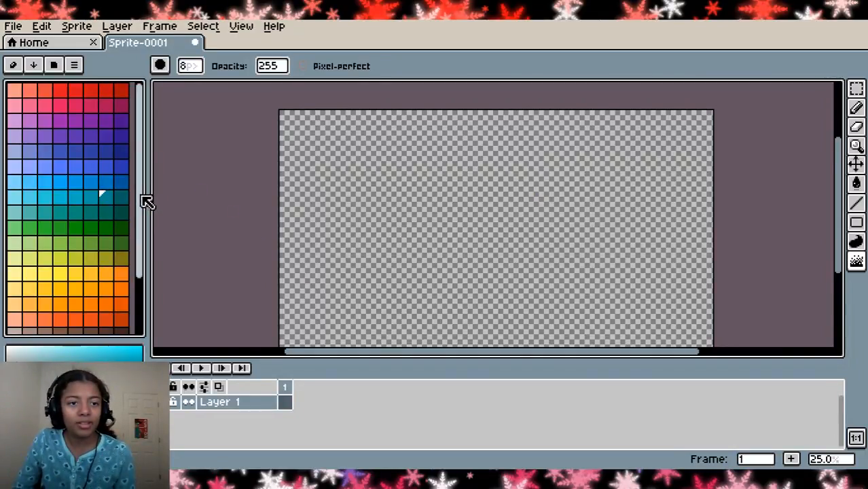
left_click(105, 91)
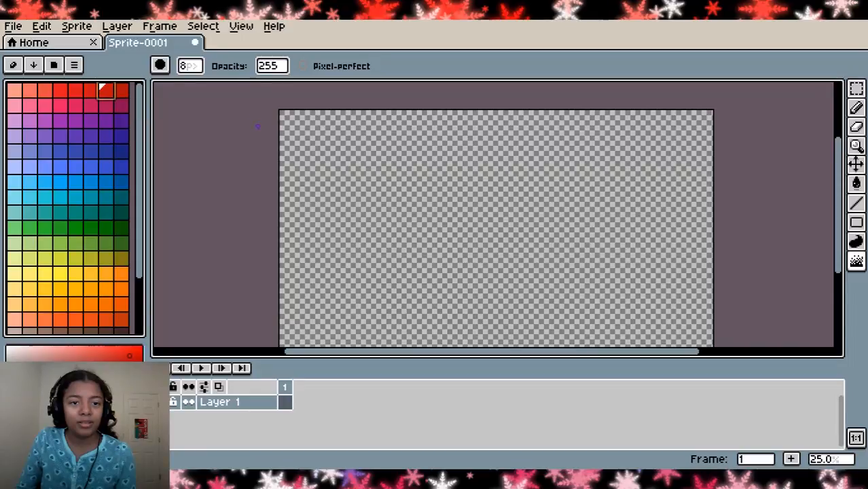
left_click(192, 66)
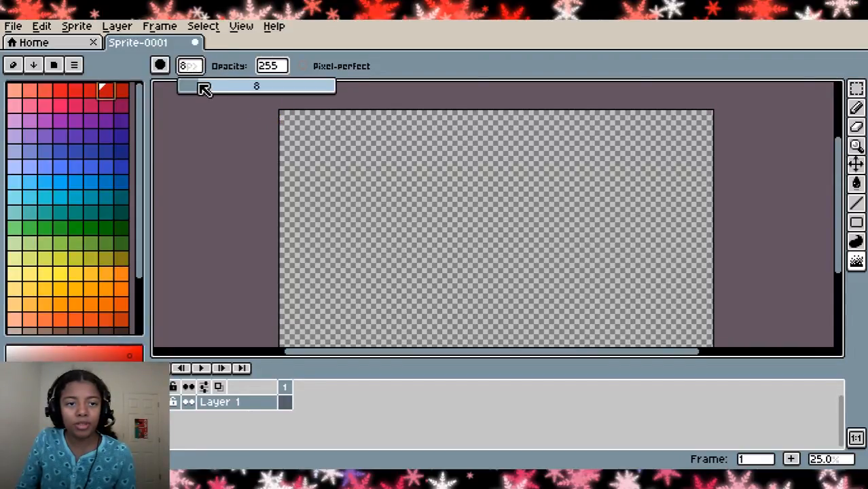
left_click(206, 89)
left_click_drag(207, 90, 210, 90)
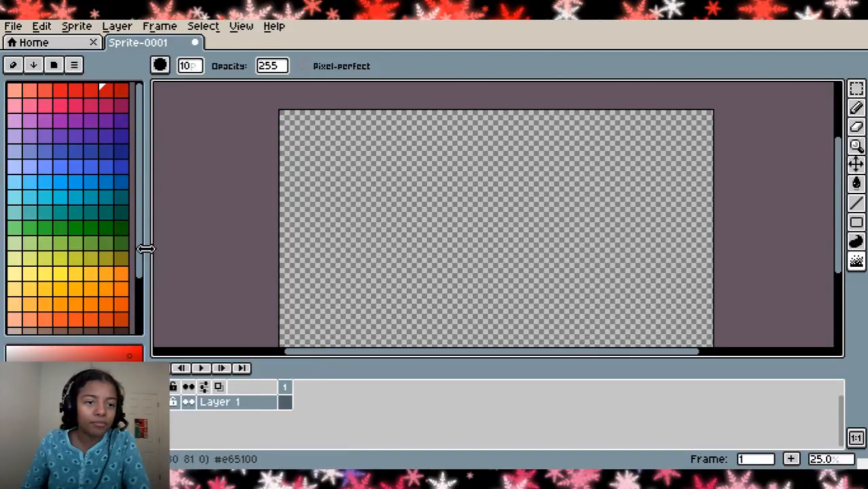
Choose the darkest red, undo a Pencil test scribble, and set the Pencil brush size to 10 px
left_click(123, 93)
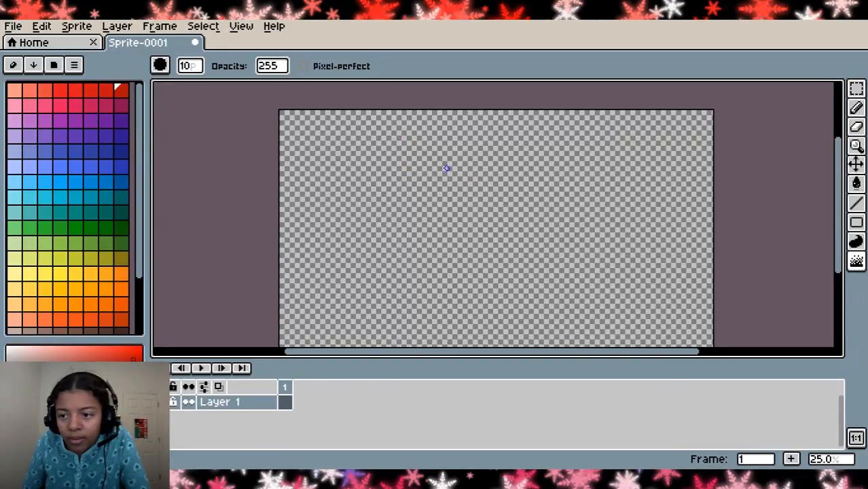
left_click(858, 107)
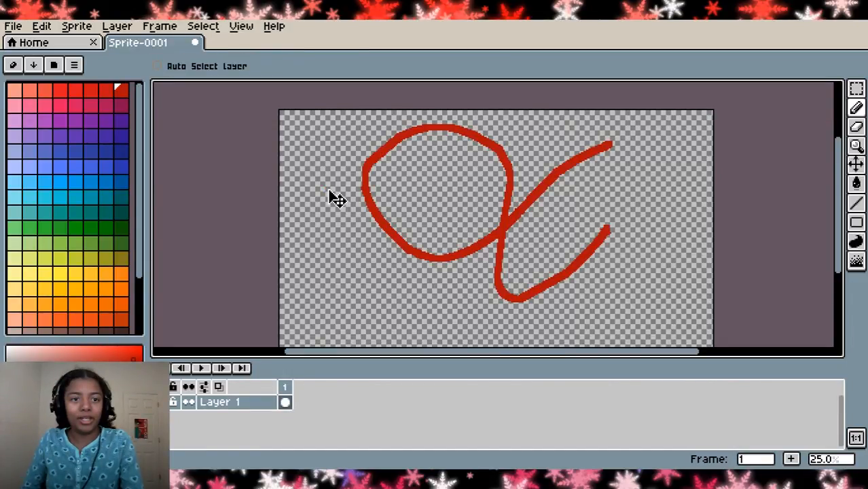
key("ctrl+z")
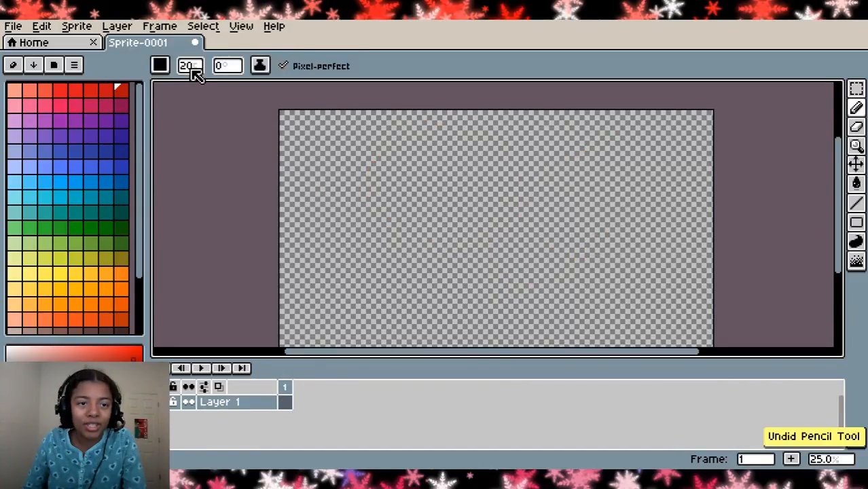
left_click_drag(195, 73, 218, 90)
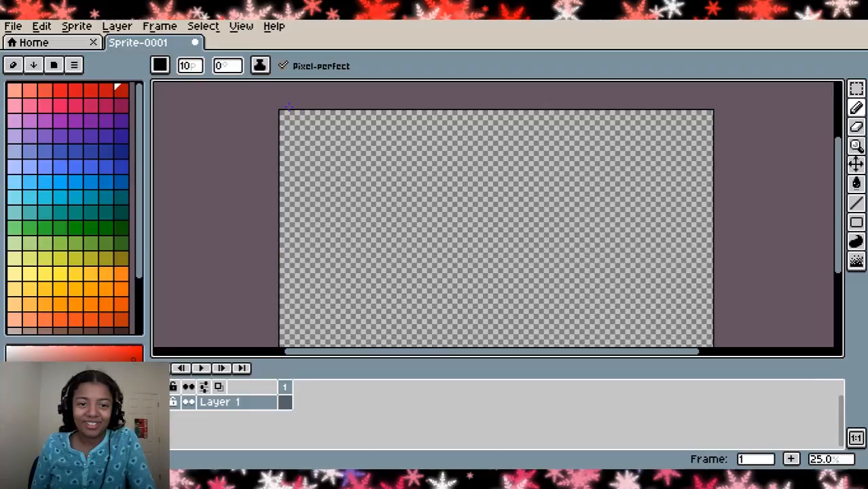
Try a wavy dark red line and test strokes on the canvas, and undo them
mouse_move(282, 116)
left_mouse_down()
mouse_move(388, 135)
mouse_move(629, 136)
mouse_move(714, 126)
left_mouse_up()
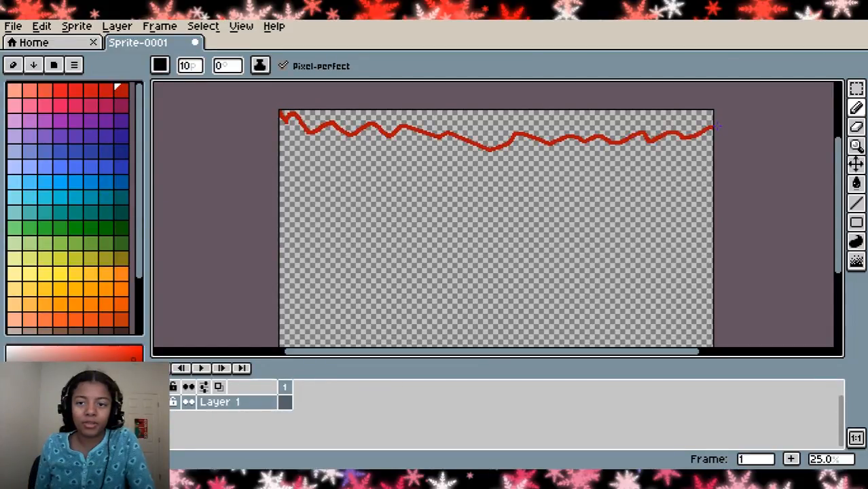
key("ctrl+z")
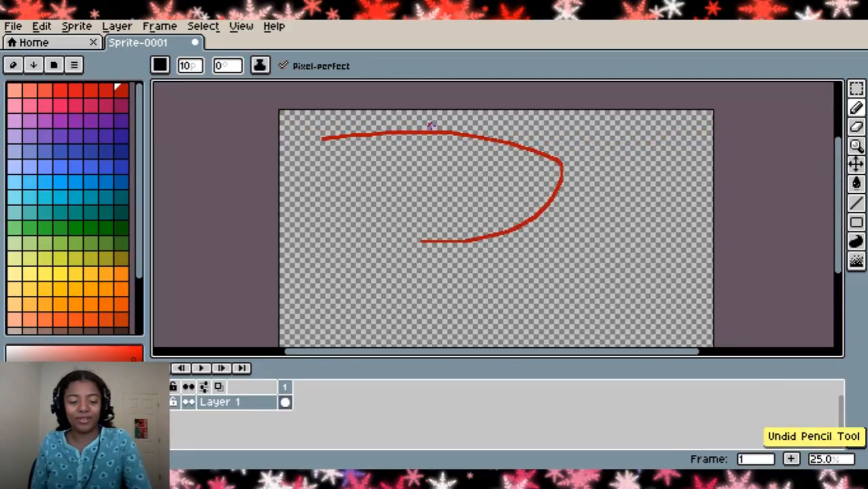
key("ctrl+z")
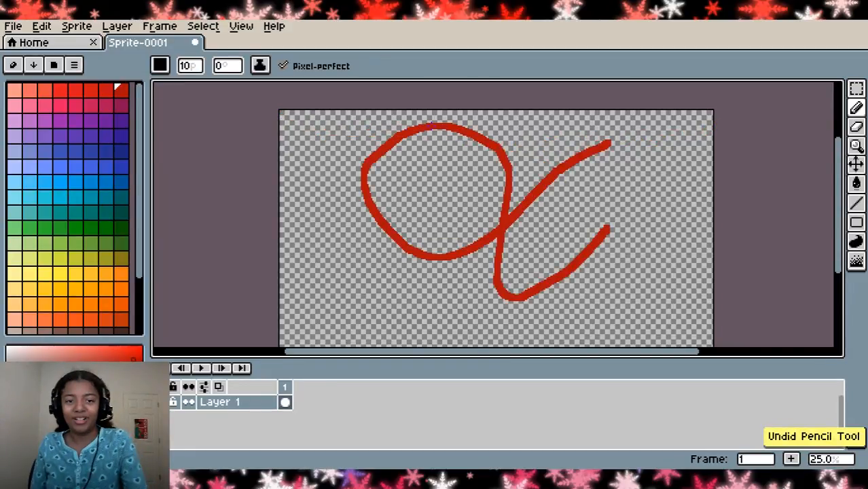
key("ctrl+z")
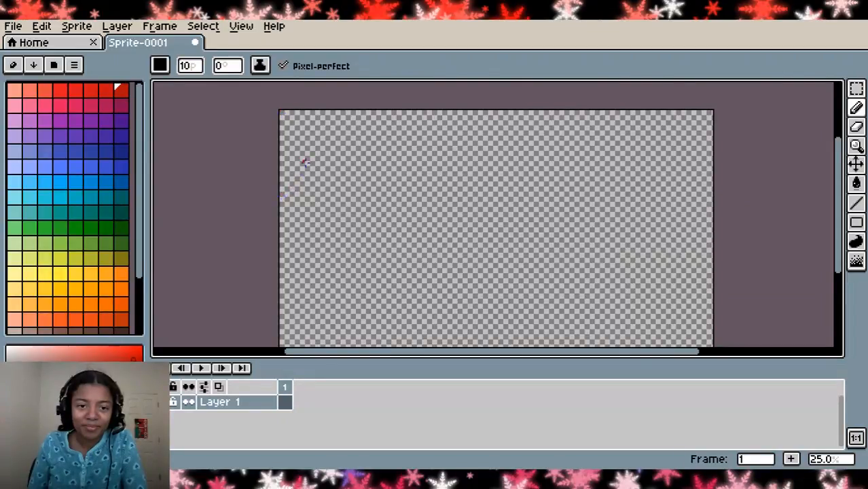
Draw a finely jagged dark red line across the full width of the canvas near its upper edge
mouse_move(284, 116)
left_mouse_down()
mouse_move(343, 134)
mouse_move(363, 123)
mouse_move(731, 119)
left_mouse_up()
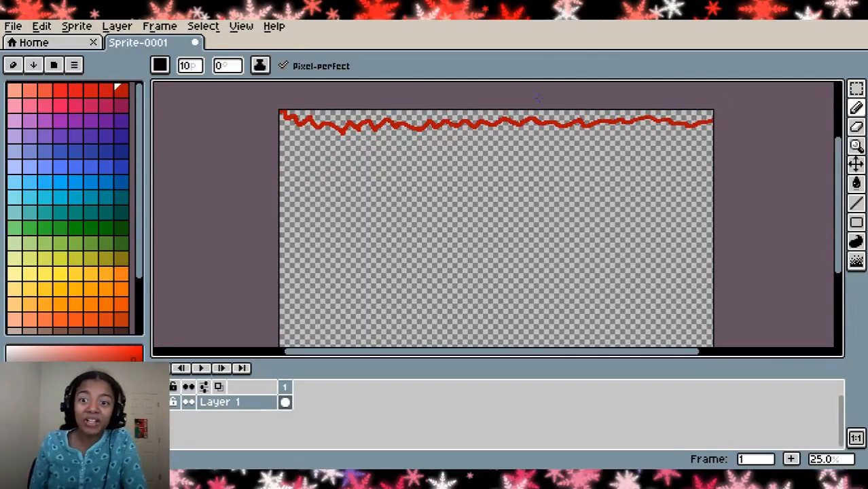
Draw a jagged burnt-orange line across the full canvas width below the dark red one, and a brighter red-orange line beneath it
left_click(125, 322)
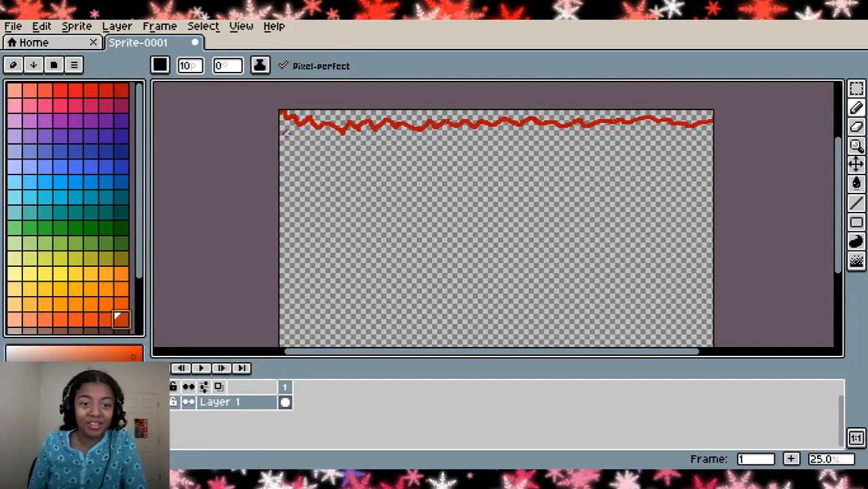
left_click(282, 135)
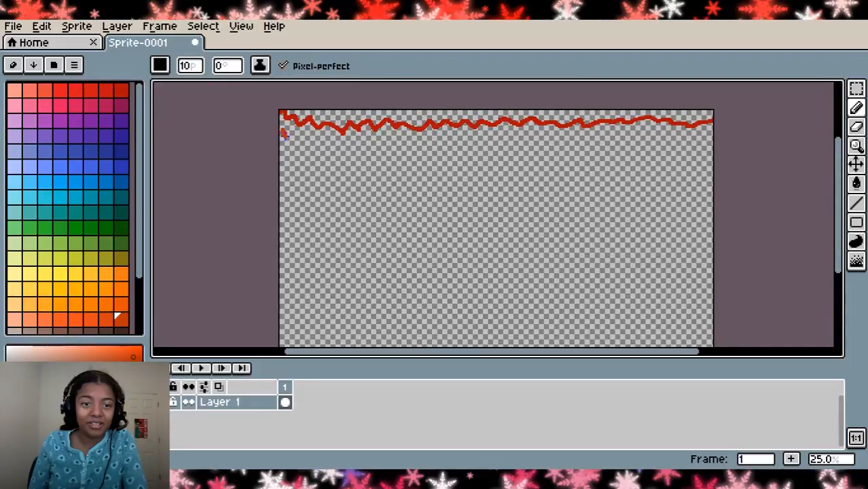
left_click_drag(320, 143, 698, 143)
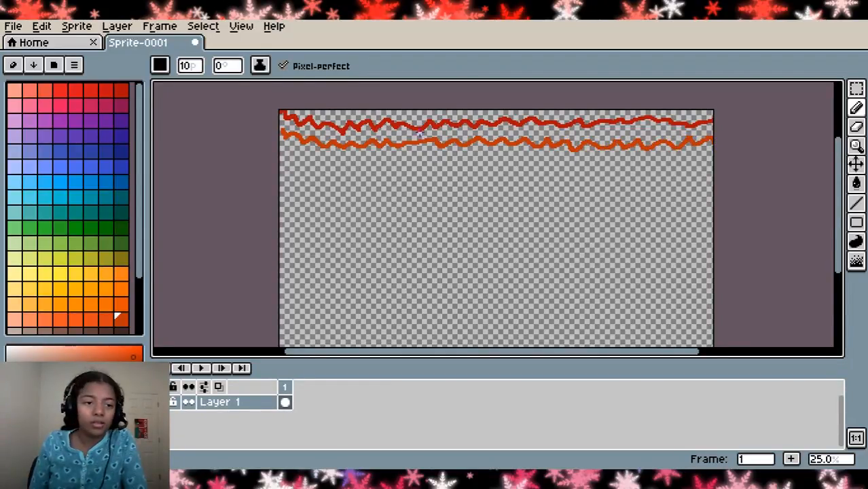
left_click(122, 304)
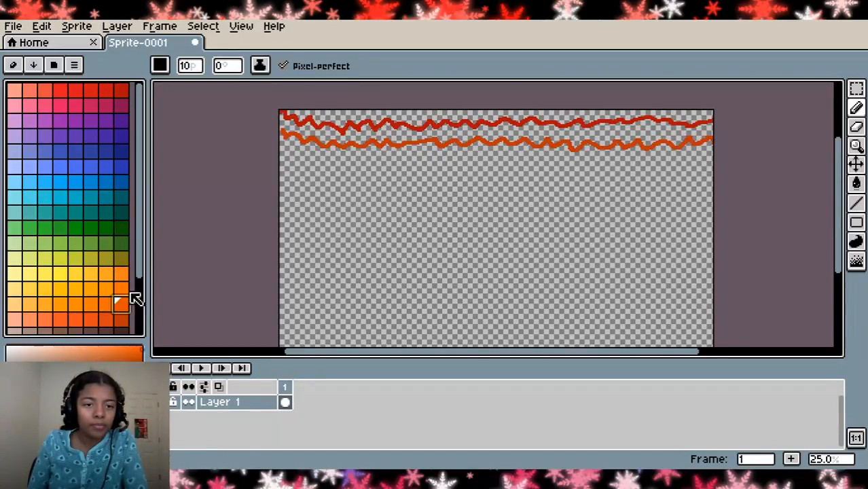
left_click(122, 319)
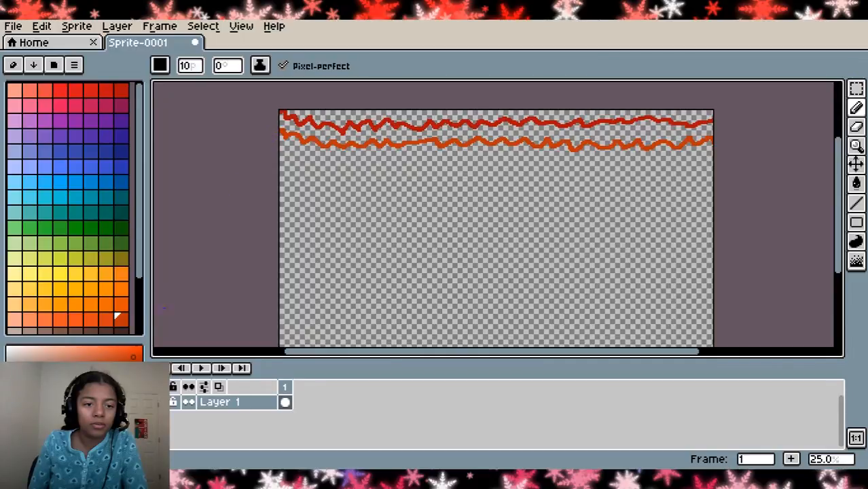
left_click(122, 305)
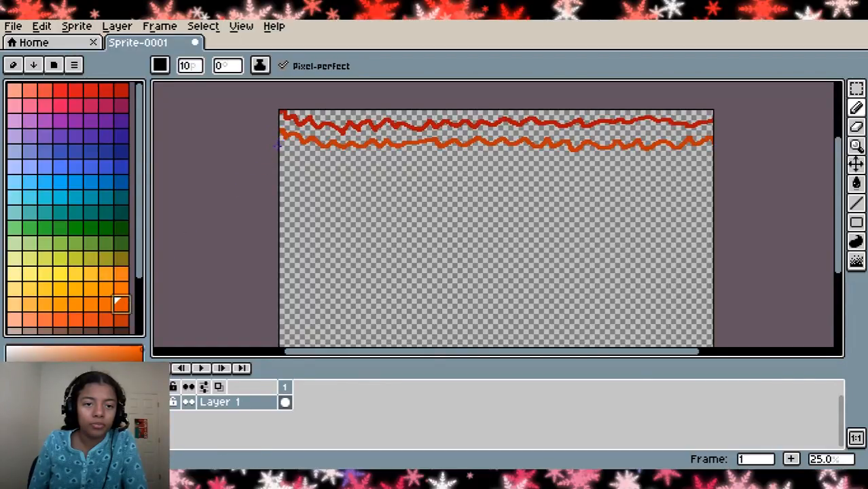
mouse_move(298, 151)
left_mouse_down()
mouse_move(379, 166)
mouse_move(449, 157)
mouse_move(490, 168)
mouse_move(677, 164)
left_mouse_up()
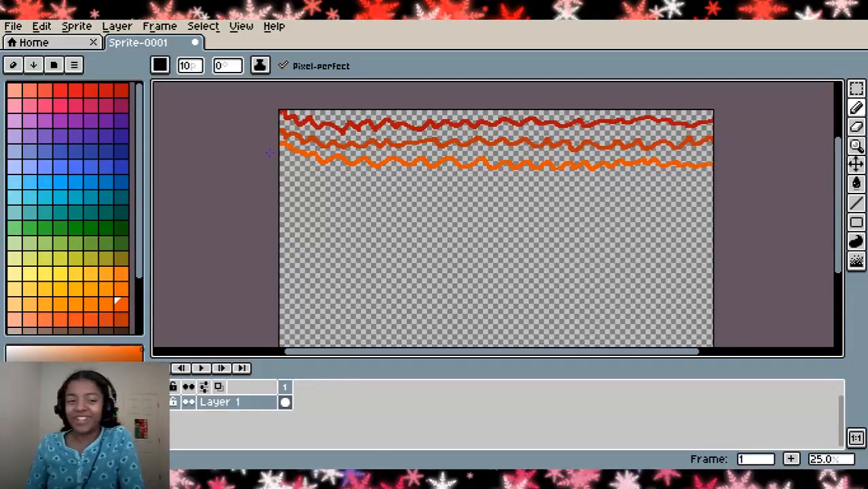
Add two more full-width jagged lines below the red-orange one, first in orange and below it in a lighter orange
left_click(123, 288)
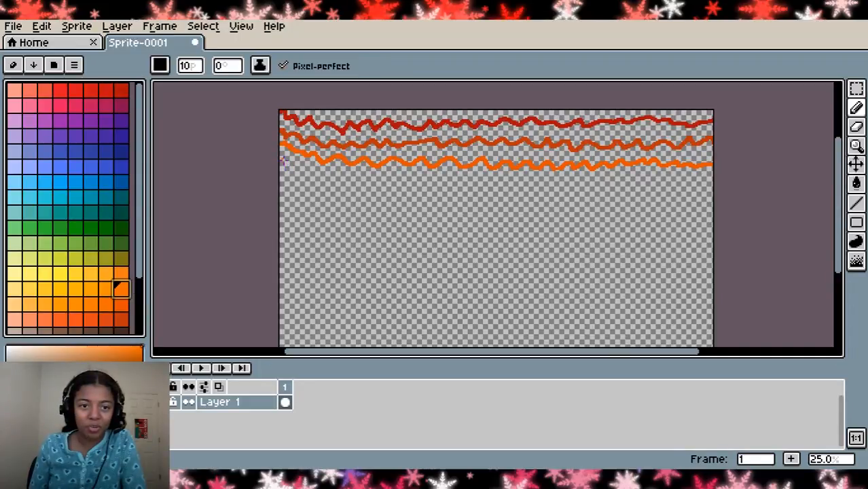
left_click_drag(282, 154, 285, 158)
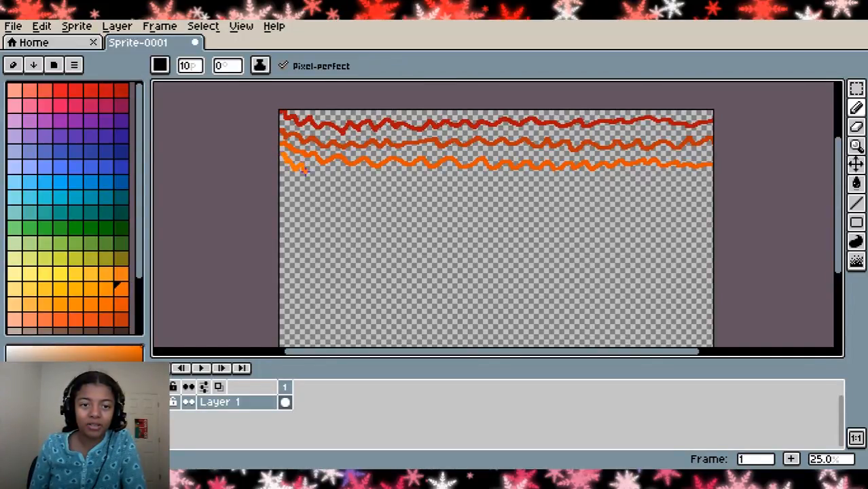
mouse_move(330, 172)
left_mouse_down()
mouse_move(375, 188)
mouse_move(429, 180)
mouse_move(486, 188)
mouse_move(701, 181)
left_mouse_up()
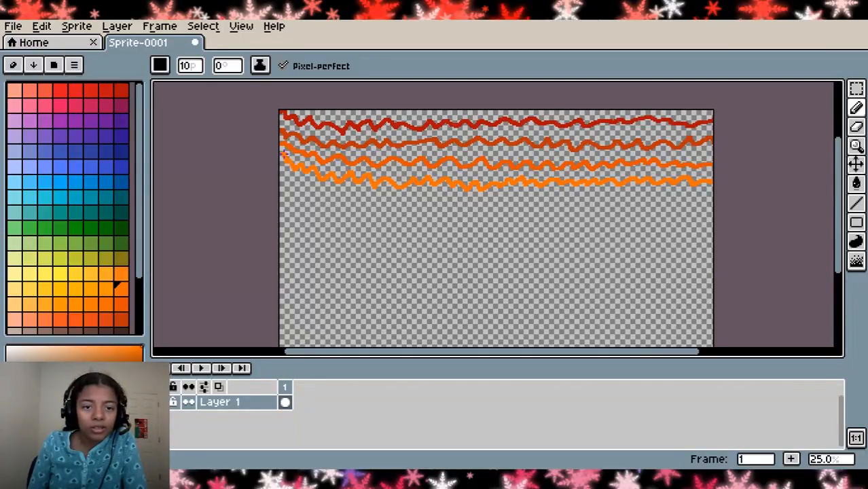
left_click(122, 273)
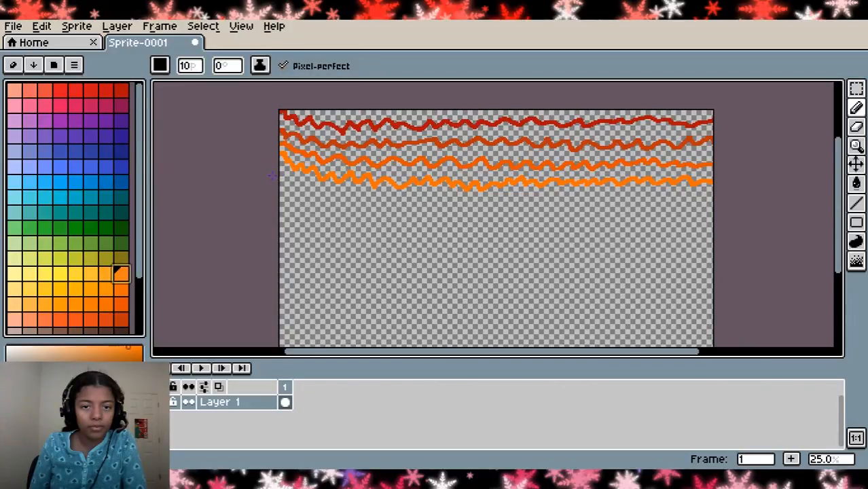
mouse_move(278, 174)
left_mouse_down()
mouse_move(344, 196)
mouse_move(422, 199)
left_mouse_up()
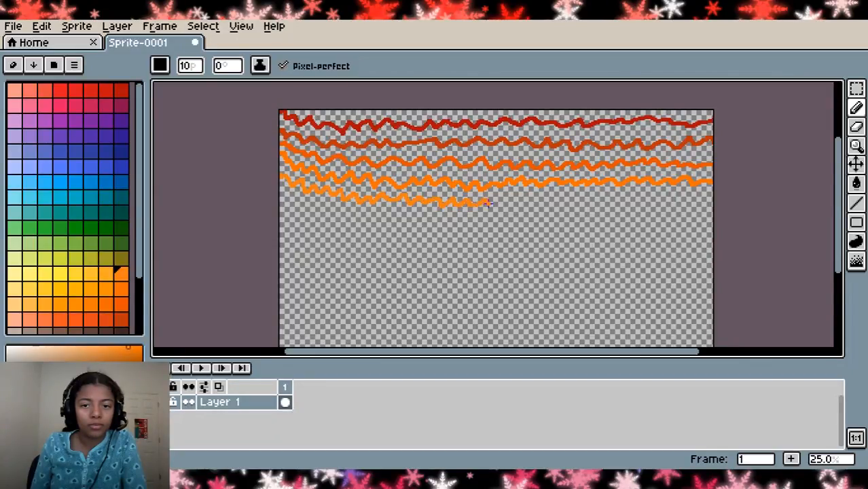
left_click_drag(516, 198, 618, 203)
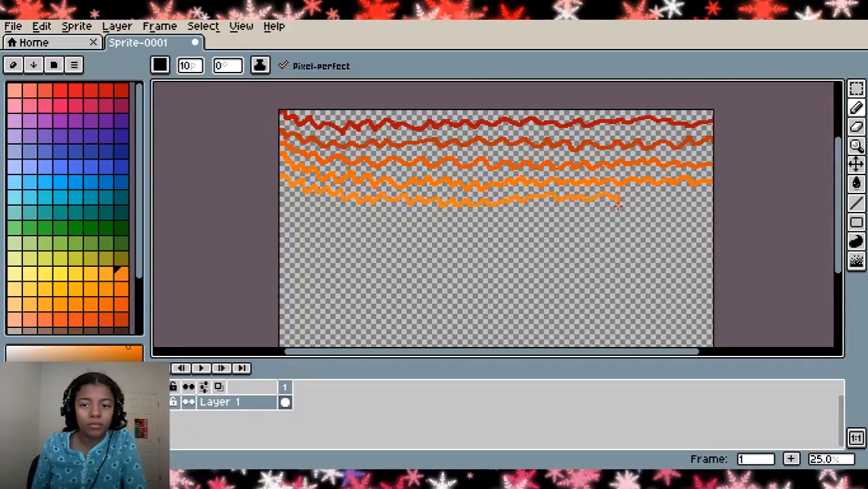
left_click_drag(675, 195, 717, 193)
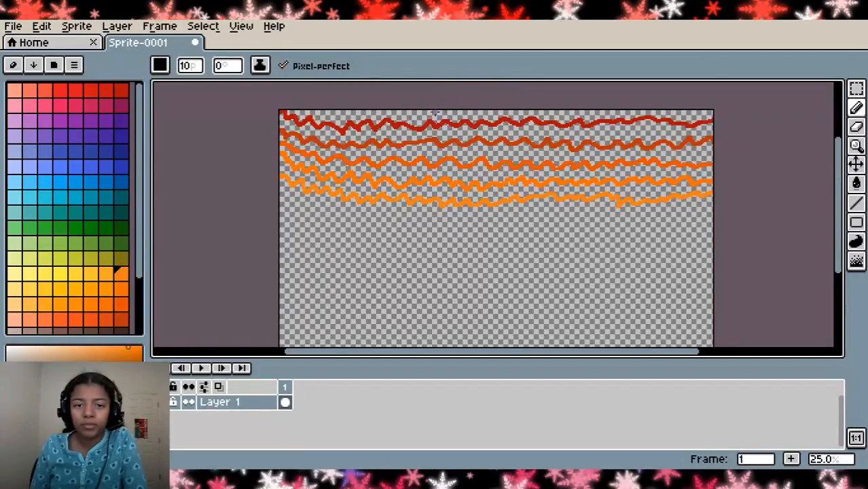
Draw a jagged olive line in #827717 below the lightest orange one, and a leaf-green line in the darkest shade beneath it
left_click(121, 259)
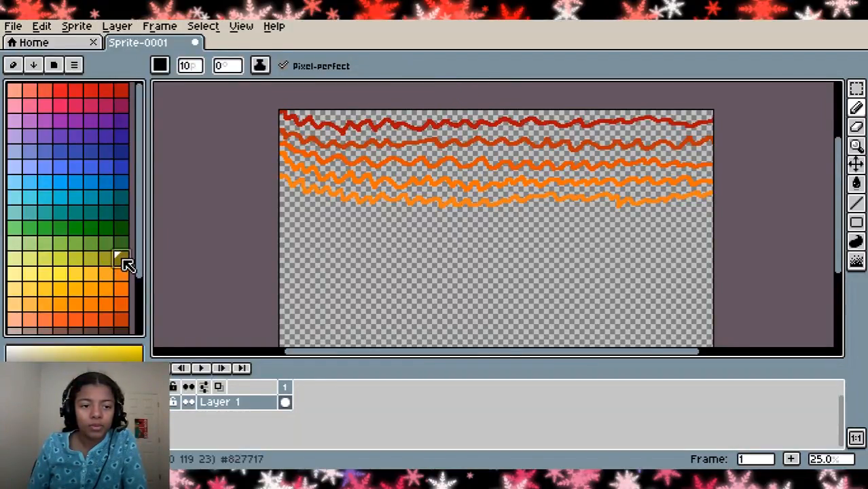
mouse_move(279, 195)
left_mouse_down()
mouse_move(308, 213)
mouse_move(451, 221)
mouse_move(717, 212)
left_mouse_up()
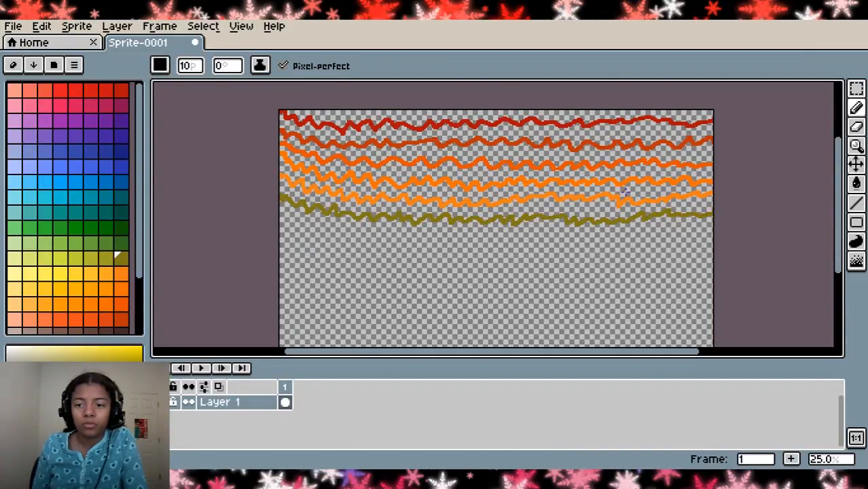
left_click(121, 245)
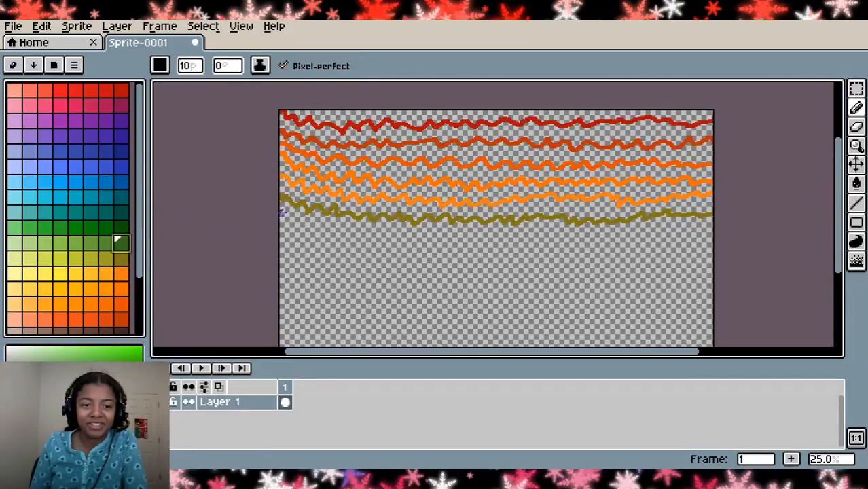
mouse_move(278, 215)
left_mouse_down()
mouse_move(332, 235)
mouse_move(639, 239)
mouse_move(714, 226)
left_mouse_up()
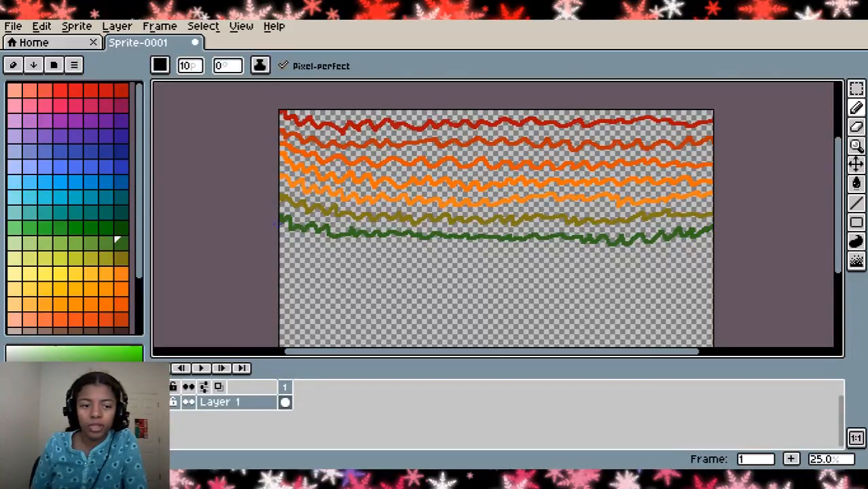
Draw a full-width jagged line in the darkest green below the leaf-green one, and a dark teal line beneath it
left_click(120, 228)
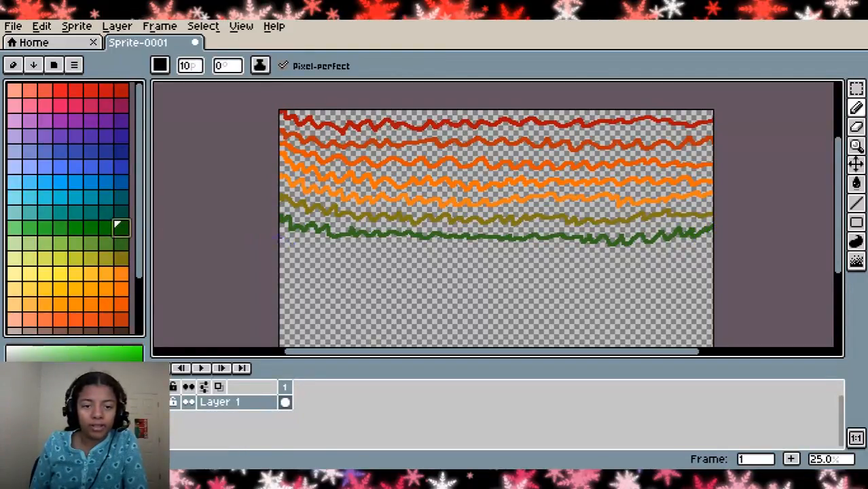
left_click_drag(838, 220, 841, 233)
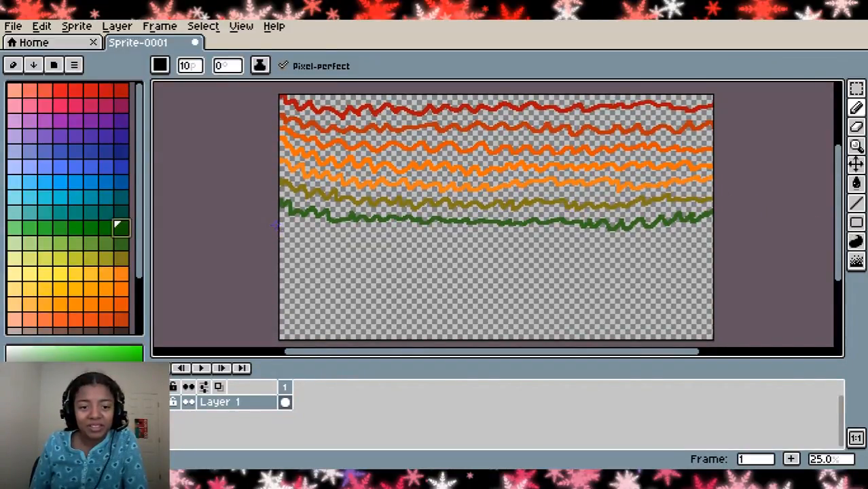
mouse_move(280, 218)
left_mouse_down()
mouse_move(392, 242)
mouse_move(486, 230)
mouse_move(616, 245)
mouse_move(692, 233)
left_mouse_up()
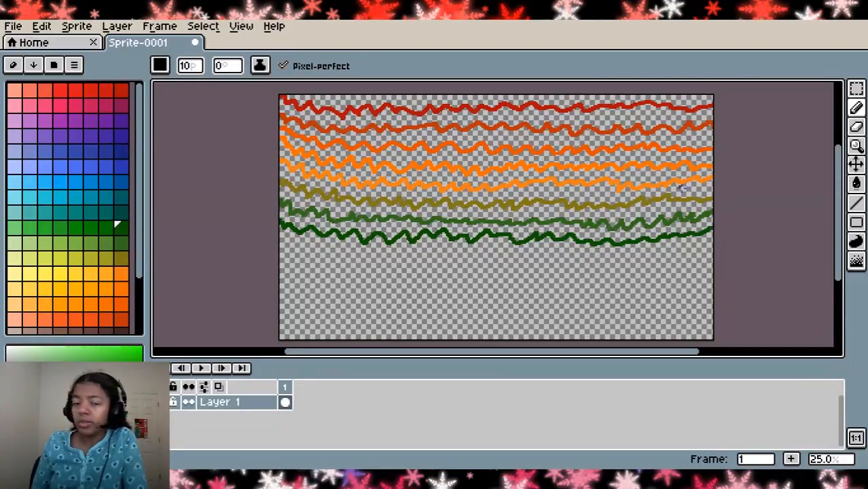
left_click(123, 211)
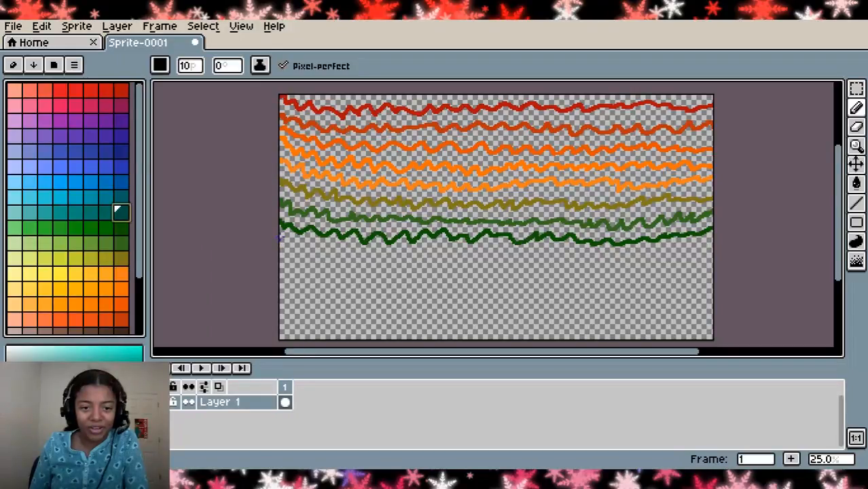
left_click_drag(281, 236, 331, 249)
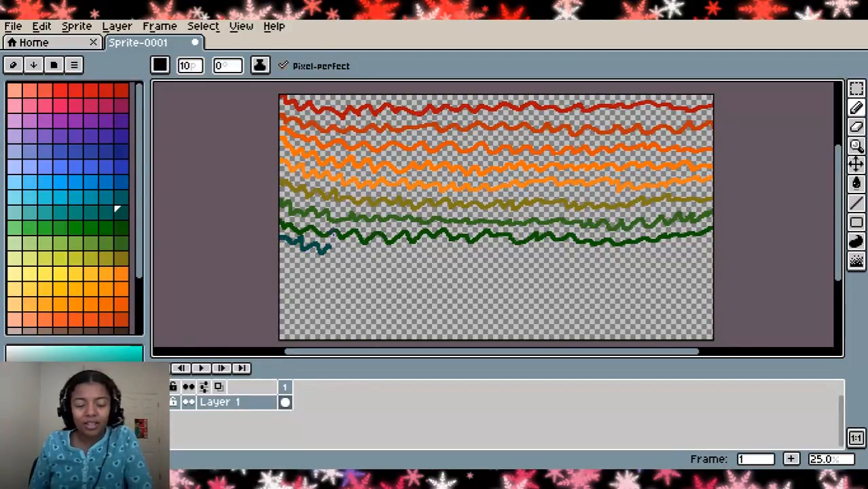
key("ctrl+z")
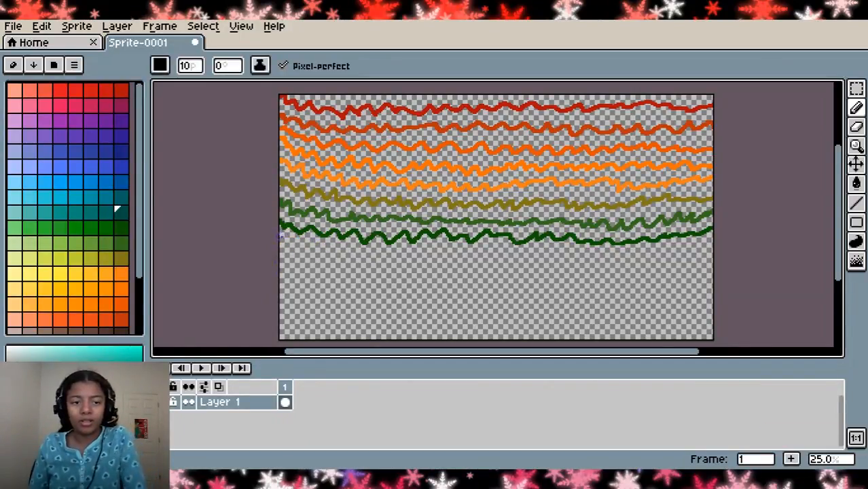
mouse_move(279, 240)
left_mouse_down()
mouse_move(384, 261)
mouse_move(534, 249)
mouse_move(640, 259)
mouse_move(703, 243)
left_mouse_up()
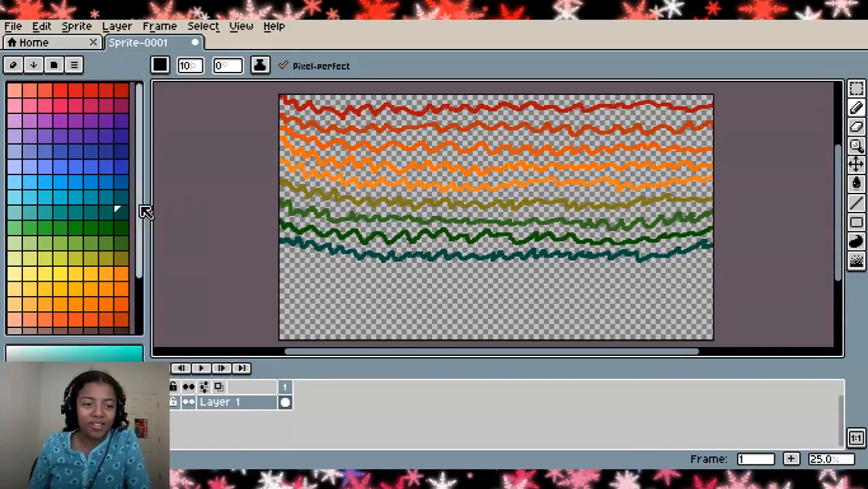
Add a jagged dark cyan line across the canvas below the teal one, and a dark blue line beneath it
left_click(120, 197)
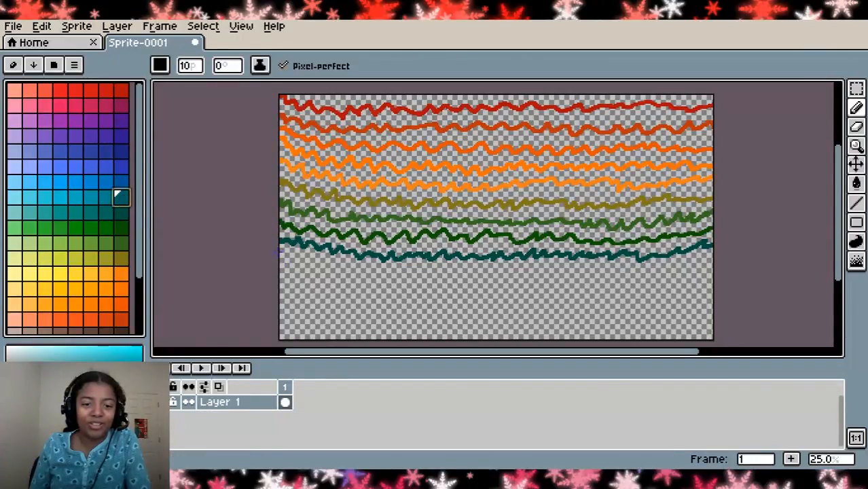
mouse_move(282, 251)
left_mouse_down()
mouse_move(335, 261)
mouse_move(344, 274)
mouse_move(401, 277)
mouse_move(466, 268)
mouse_move(631, 277)
mouse_move(711, 257)
left_mouse_up()
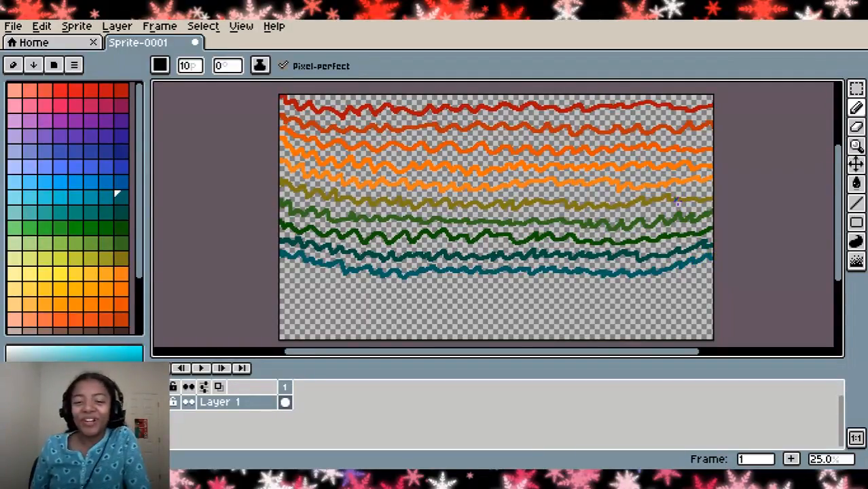
left_click(116, 180)
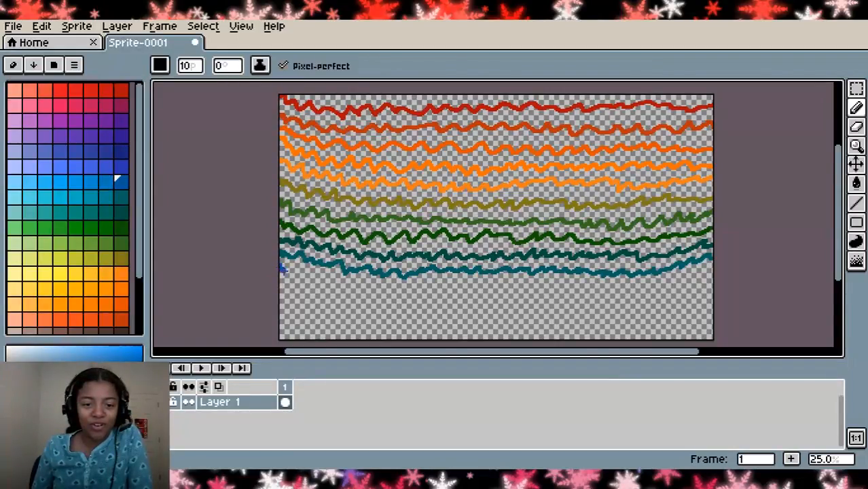
mouse_move(307, 273)
left_mouse_down()
mouse_move(402, 290)
mouse_move(414, 281)
mouse_move(539, 288)
mouse_move(703, 279)
left_mouse_up()
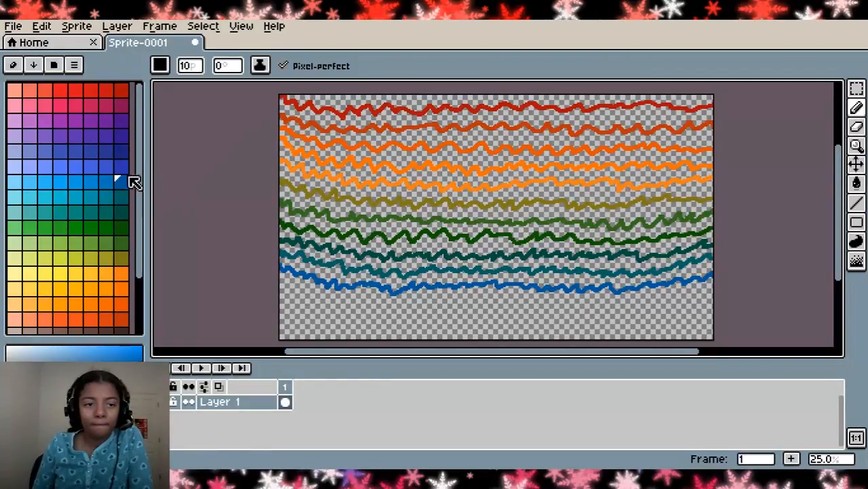
Draw a finely jagged indigo-blue line across the full width of the canvas below the dark blue one
left_click(119, 168)
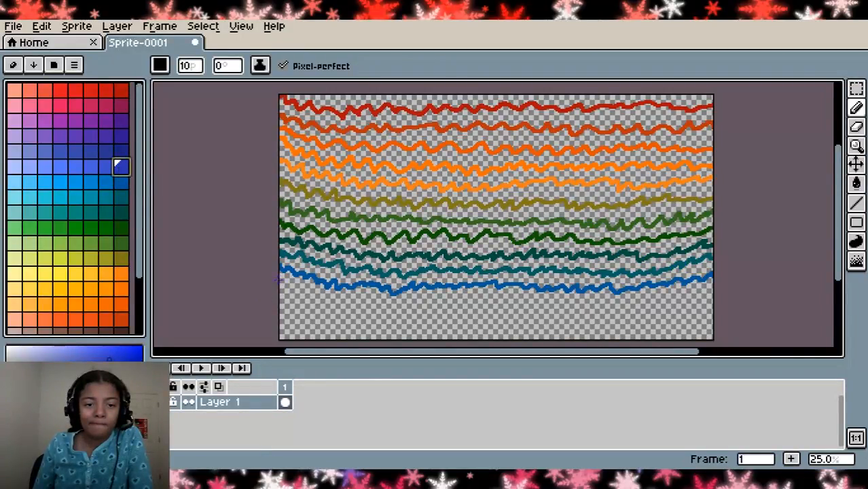
left_click_drag(326, 304, 599, 307)
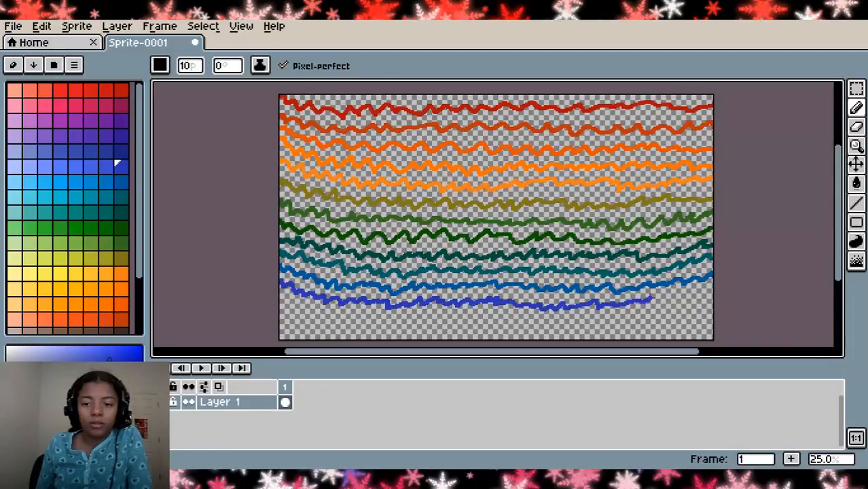
left_click_drag(686, 297, 712, 290)
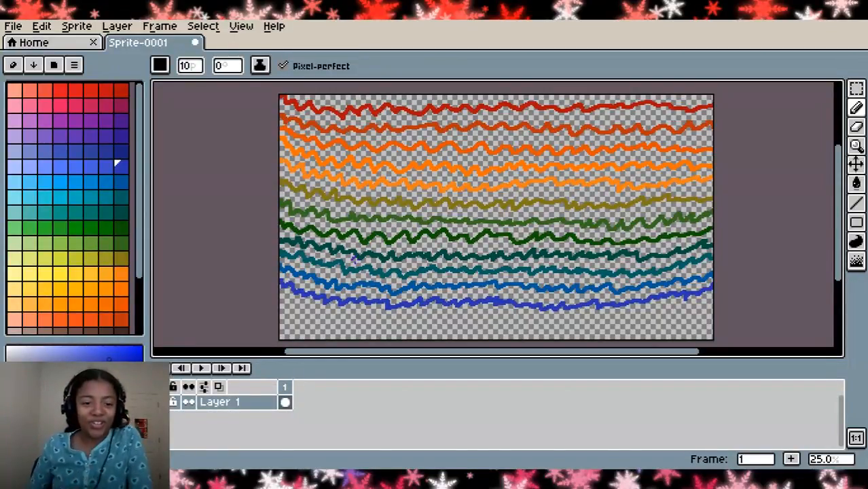
Draw a full-width jagged navy line in #1a237e below the indigo-blue one, and a dark violet line beneath it
left_click(121, 151)
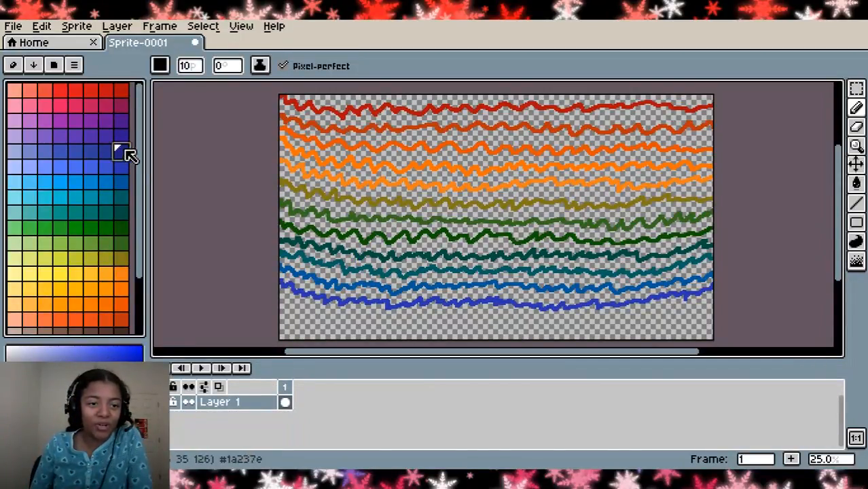
left_click_drag(278, 298, 336, 318)
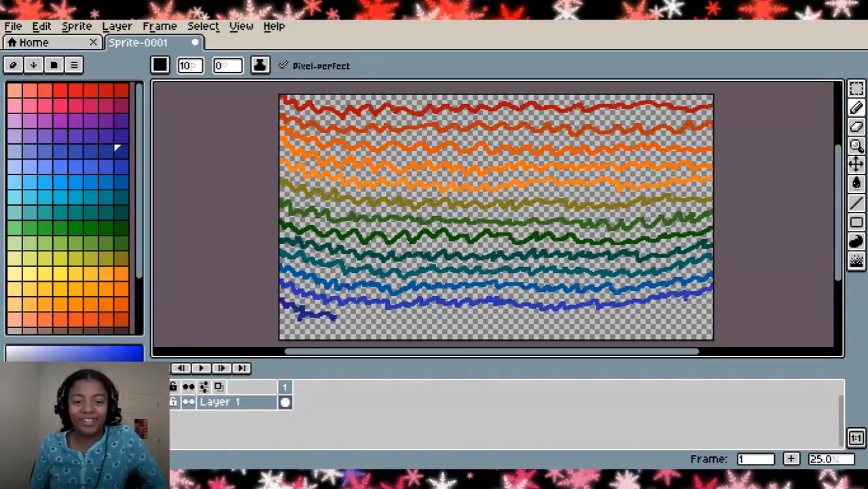
key("ctrl+z")
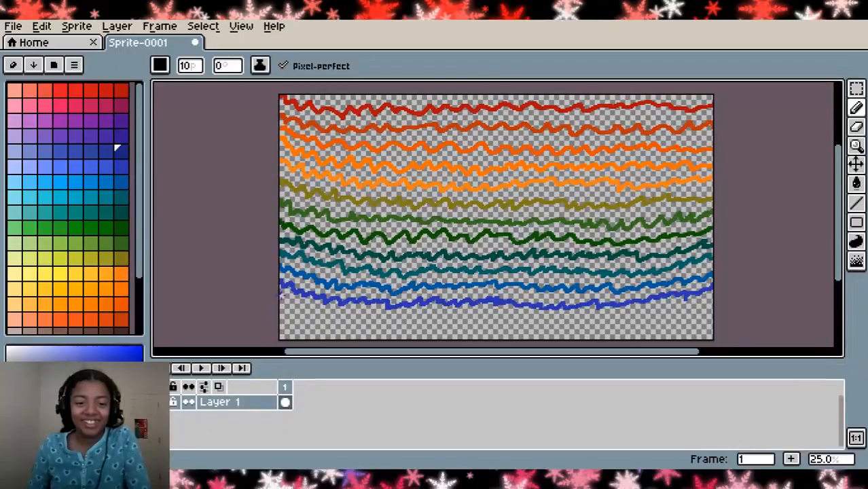
mouse_move(302, 307)
left_mouse_down()
mouse_move(365, 320)
mouse_move(490, 312)
mouse_move(606, 320)
mouse_move(712, 300)
left_mouse_up()
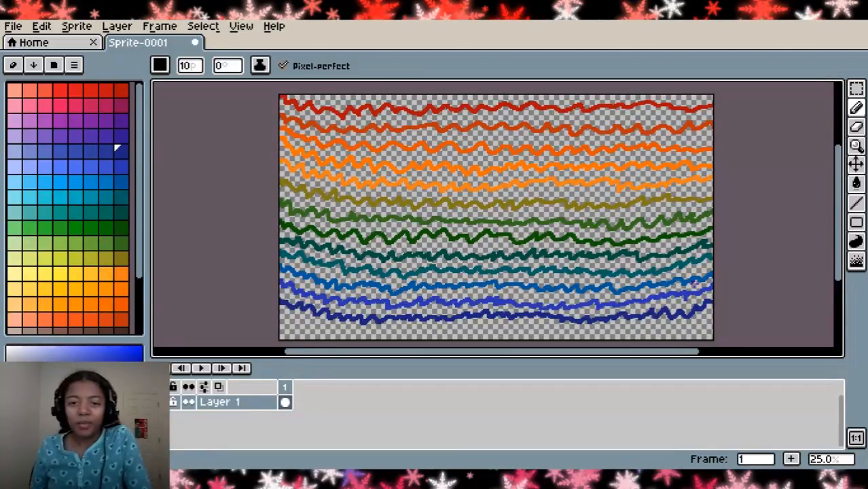
left_click(119, 136)
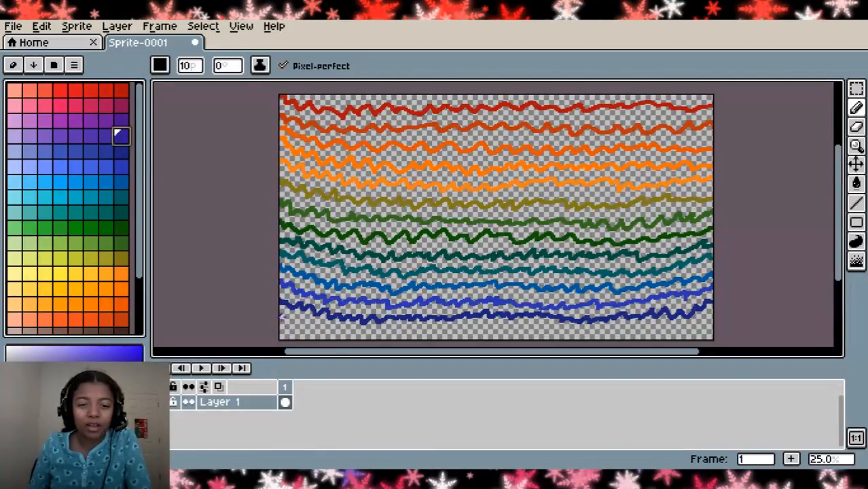
mouse_move(281, 314)
left_mouse_down()
mouse_move(292, 326)
mouse_move(337, 329)
mouse_move(686, 325)
left_mouse_up()
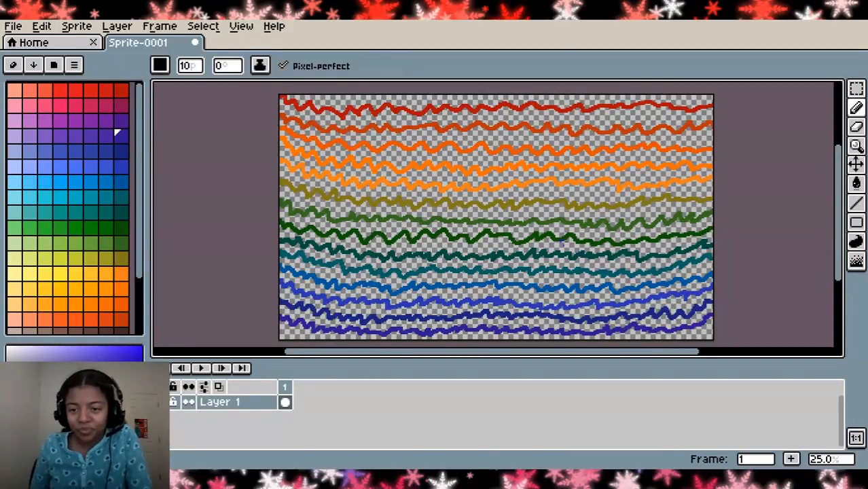
left_click(121, 121)
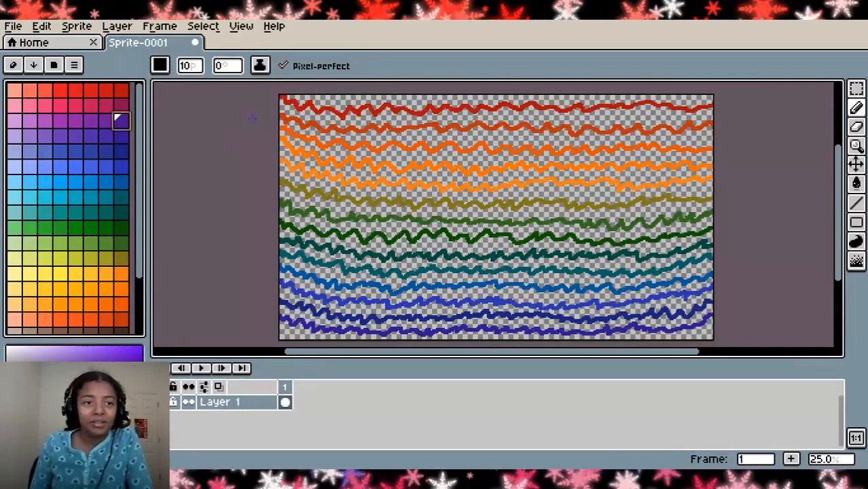
left_click(118, 31)
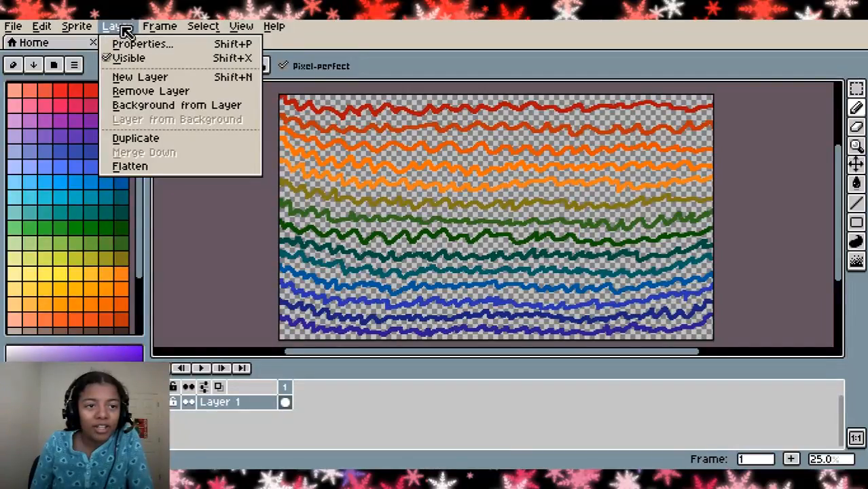
mouse_move(59, 29)
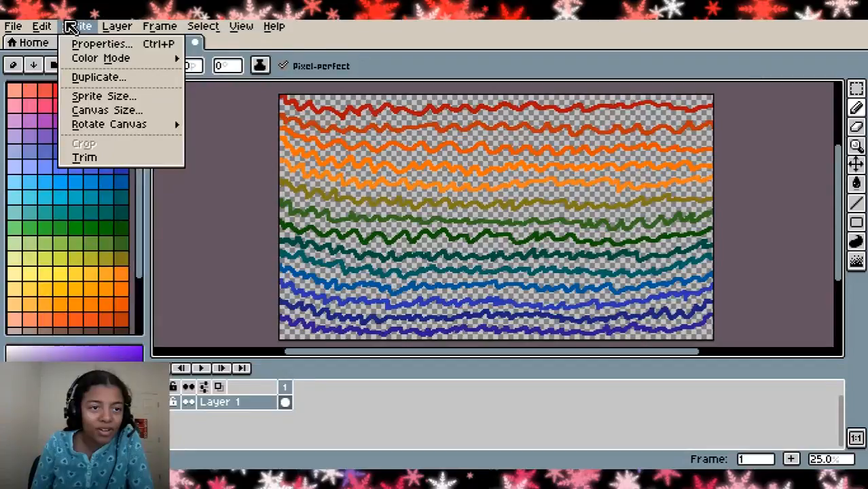
mouse_move(168, 28)
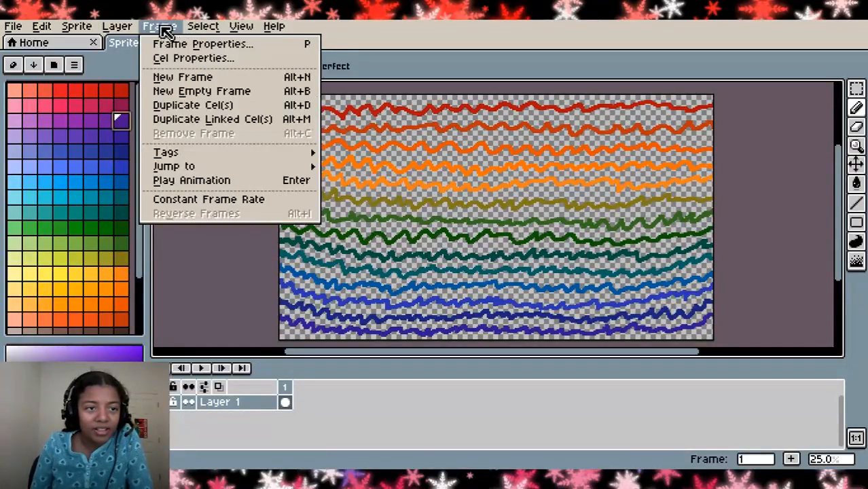
mouse_move(19, 28)
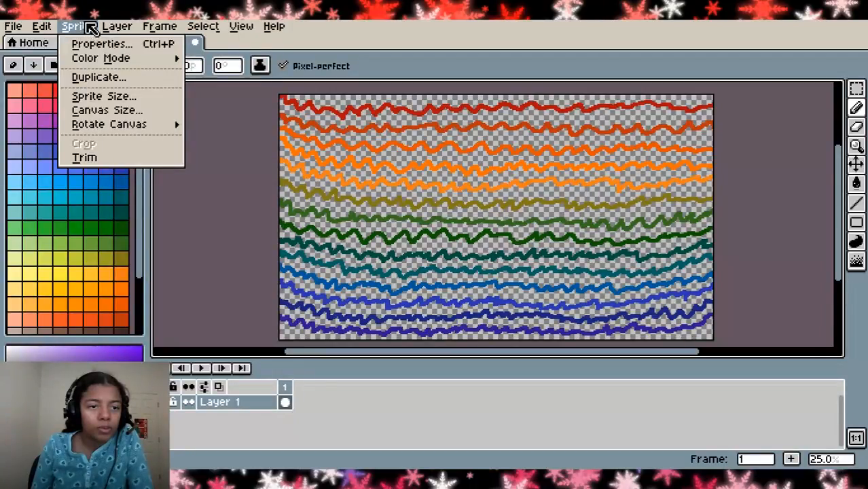
mouse_move(112, 26)
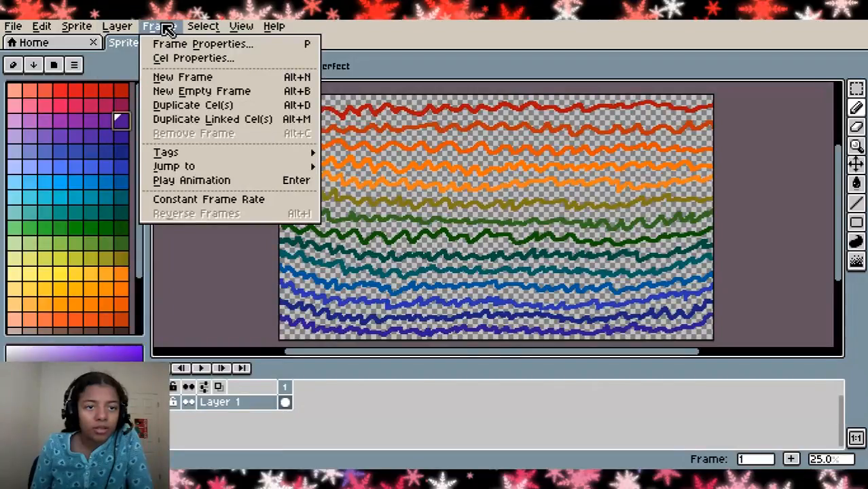
mouse_move(235, 31)
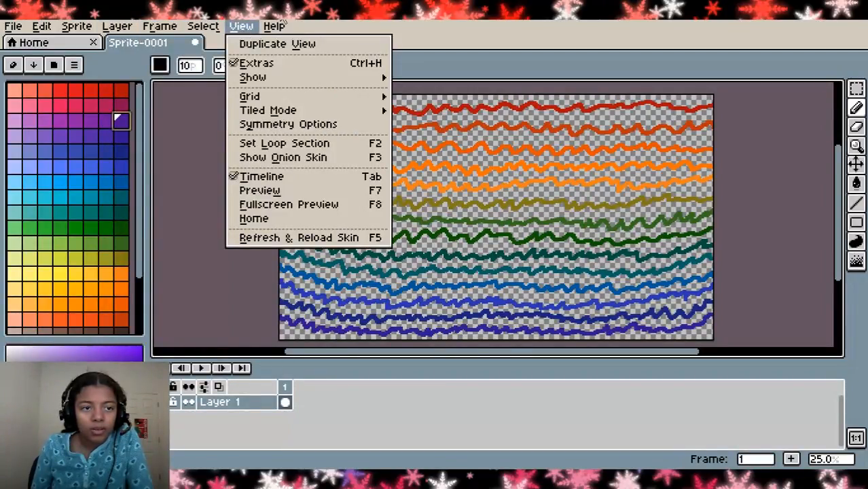
left_click(348, 27)
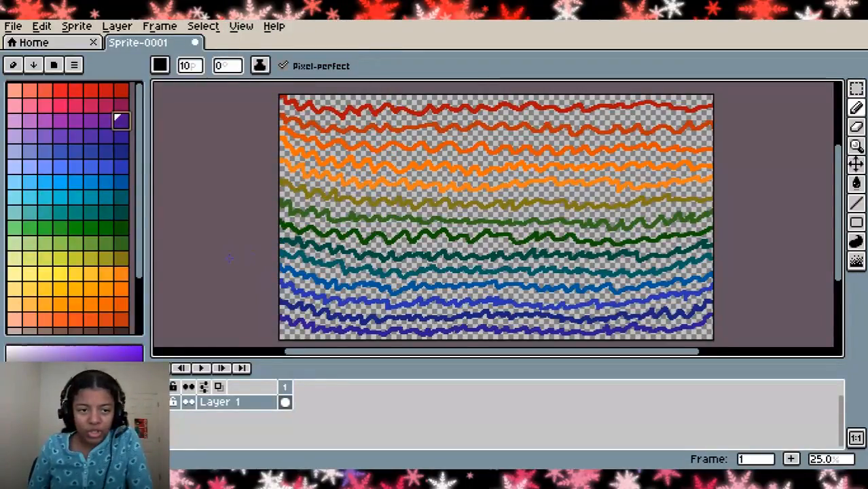
Select the palette's darkest red as the foreground color
left_click(122, 106)
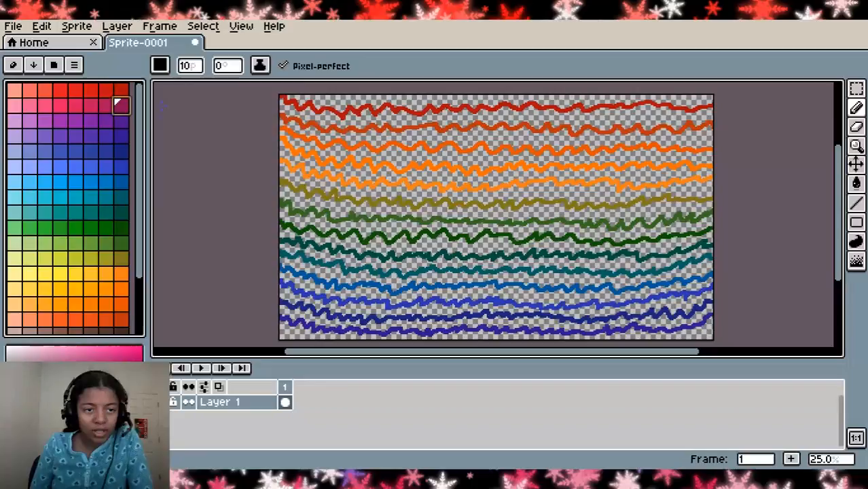
left_click(122, 91)
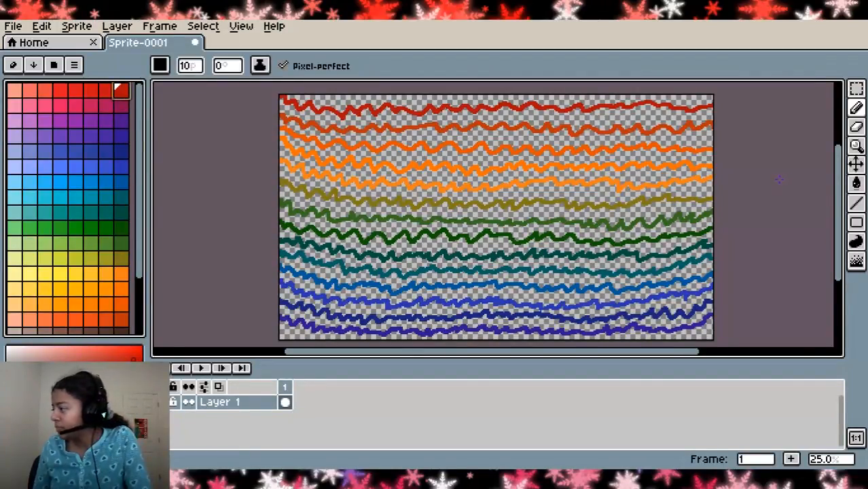
left_click(78, 29)
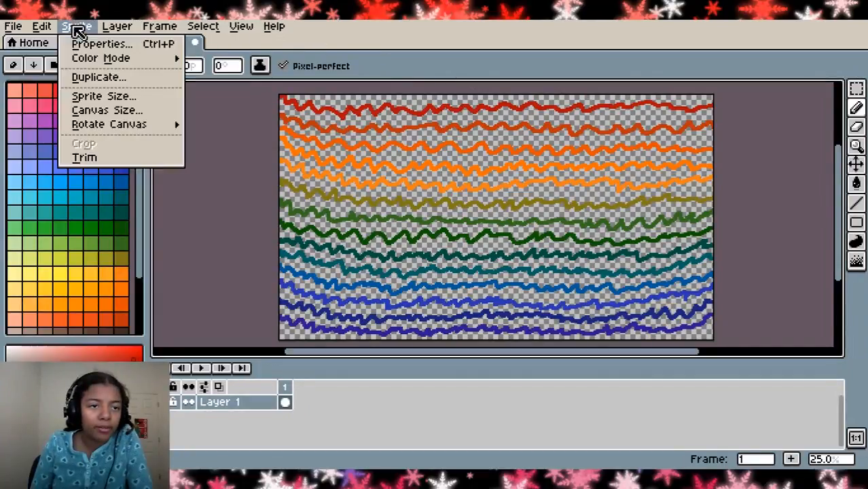
left_click(114, 111)
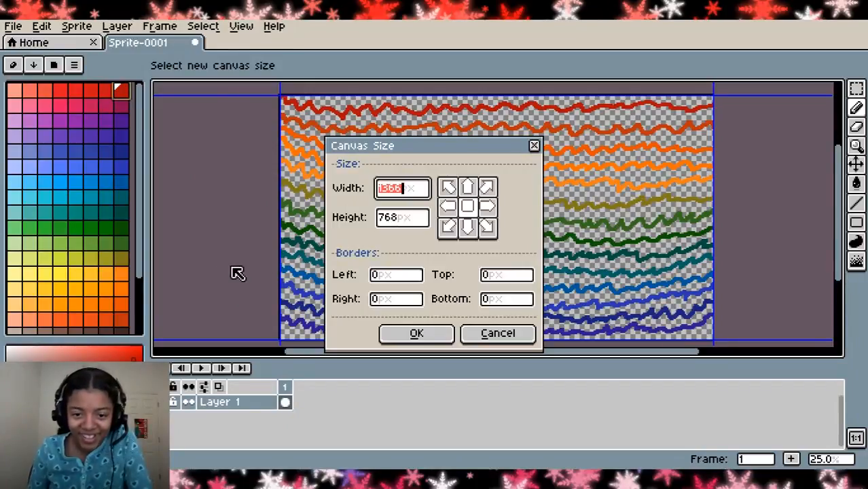
left_click(481, 334)
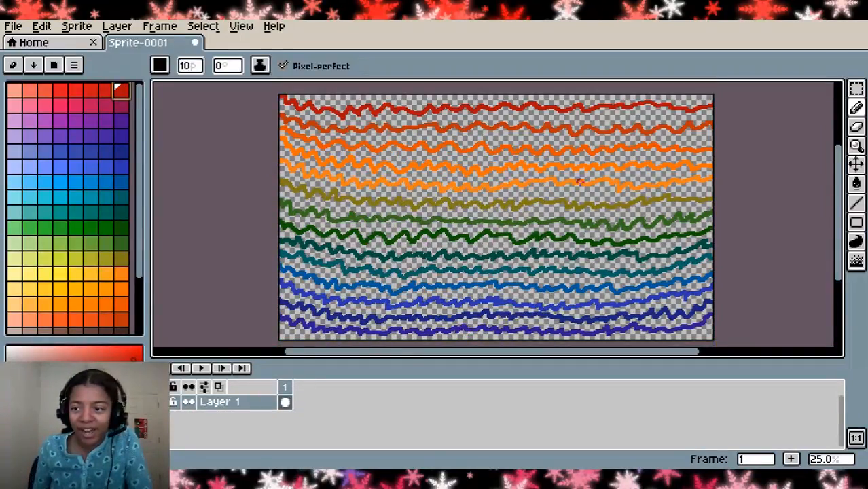
Fill the strip above the topmost line with the darkest red and the gap beneath that line with the dark red-orange
left_click(853, 185)
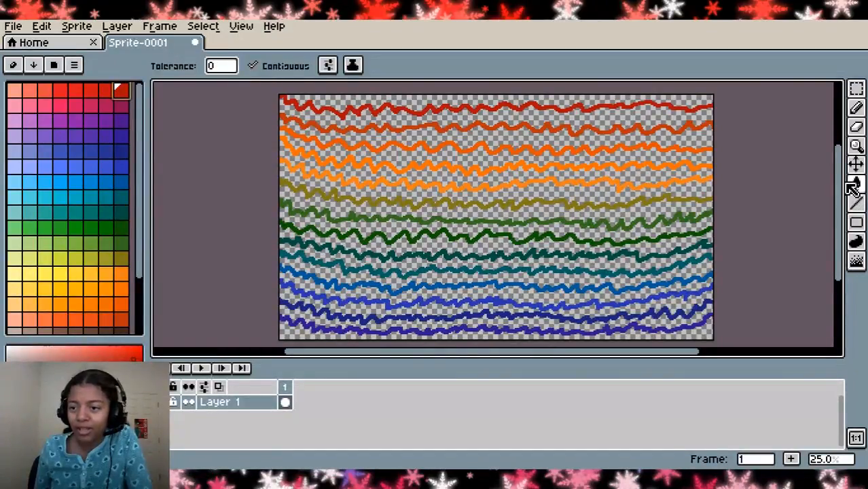
left_click(687, 101)
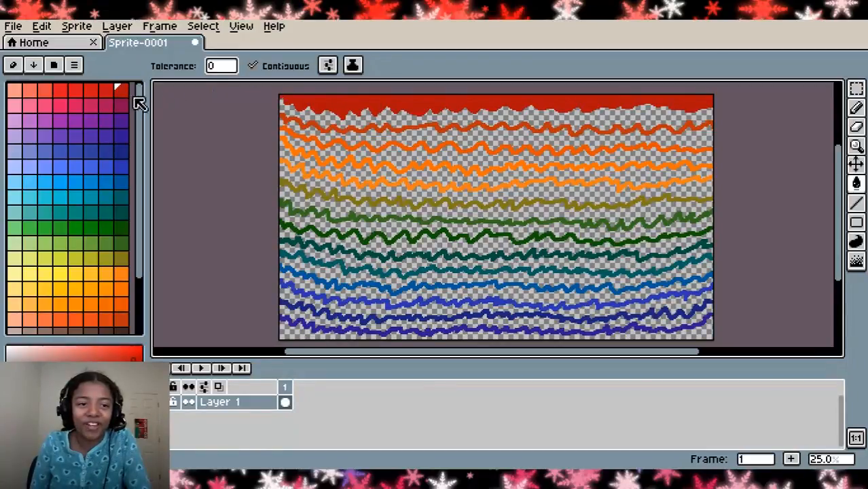
left_click(121, 321)
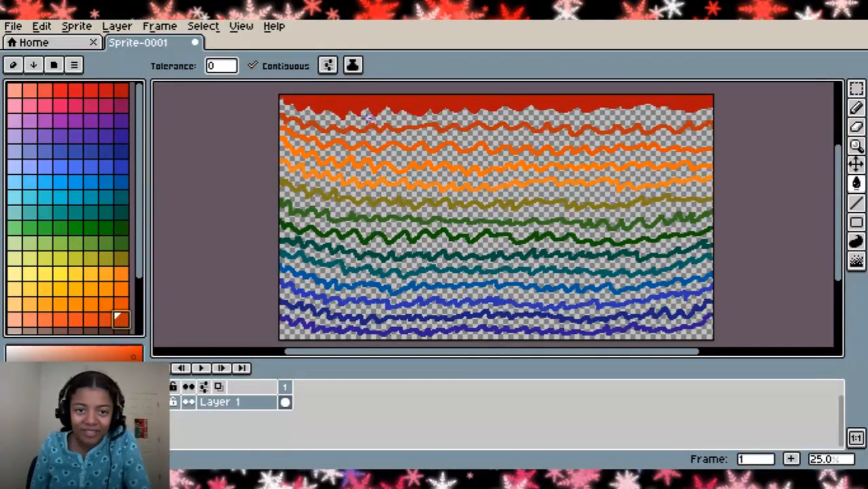
left_click(343, 123)
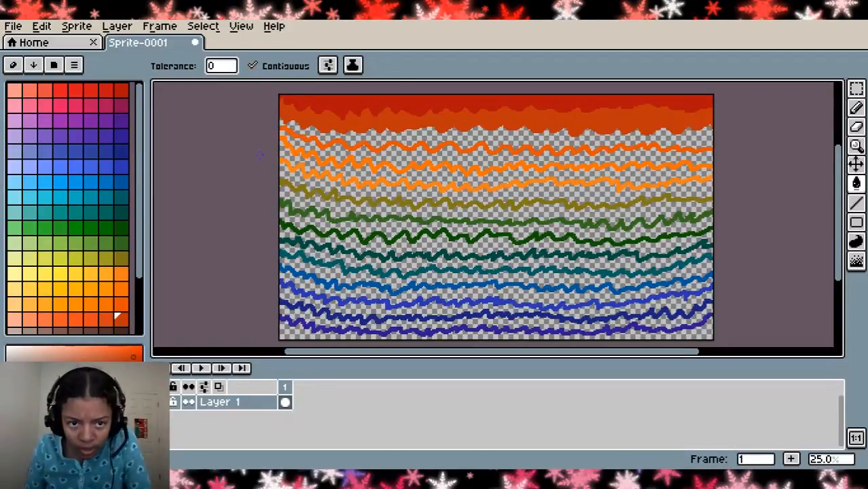
Fill the gaps above the three orange lines with each line's own shade, from #e65100 down to the lightest dark orange
left_click(121, 305)
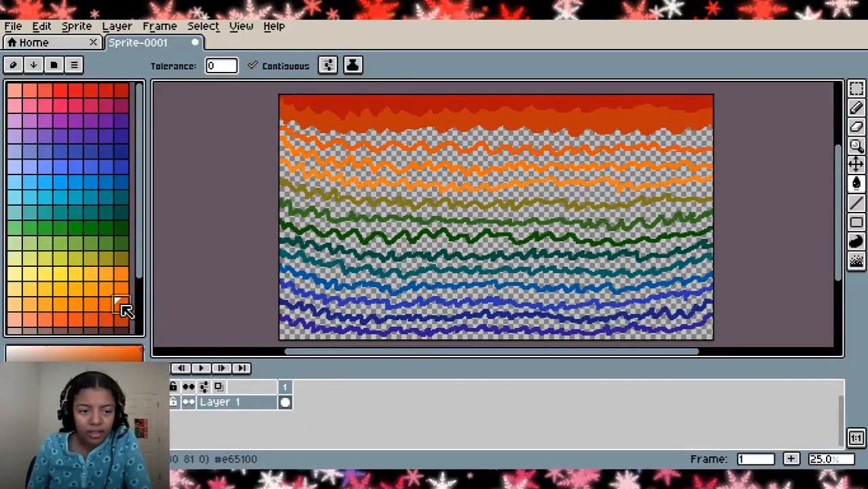
left_click(351, 140)
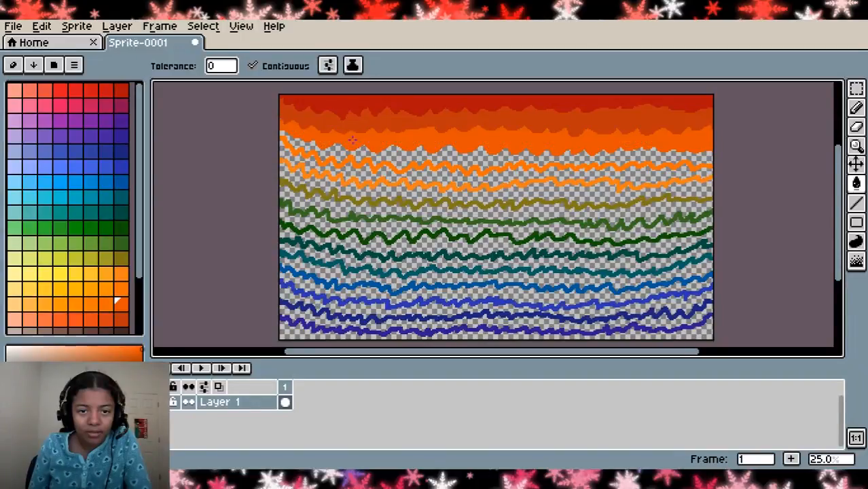
left_click(121, 289)
left_click(341, 151)
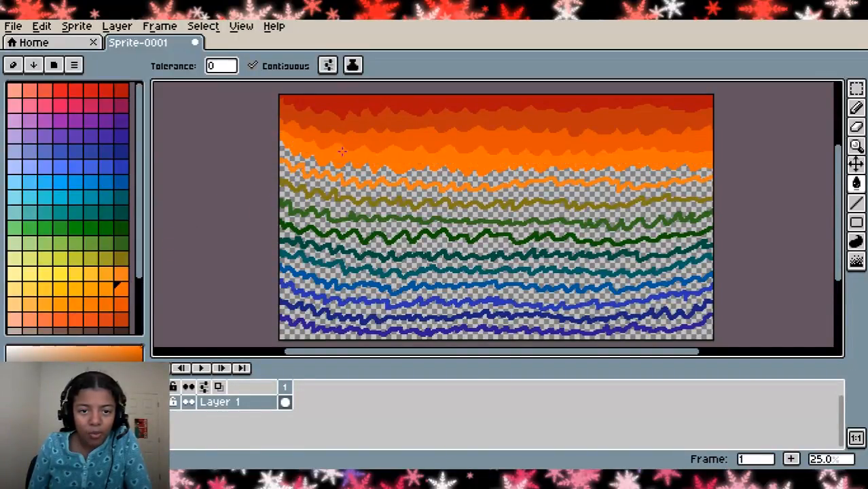
left_click(122, 274)
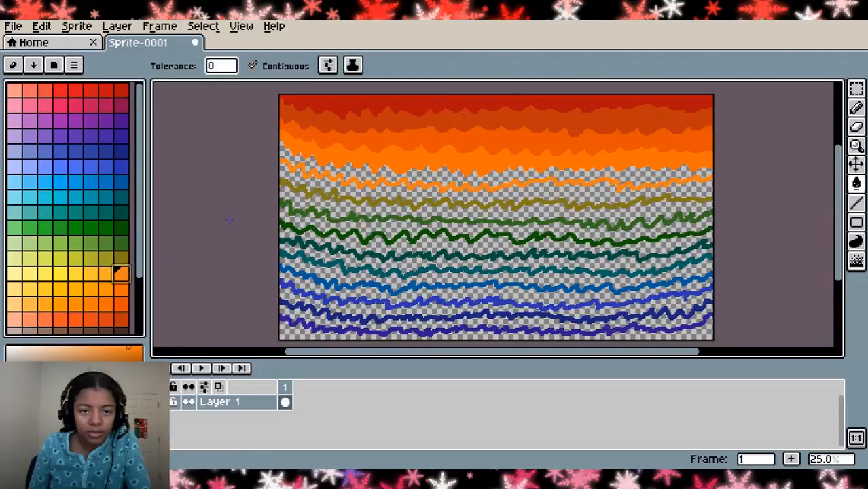
left_click(346, 173)
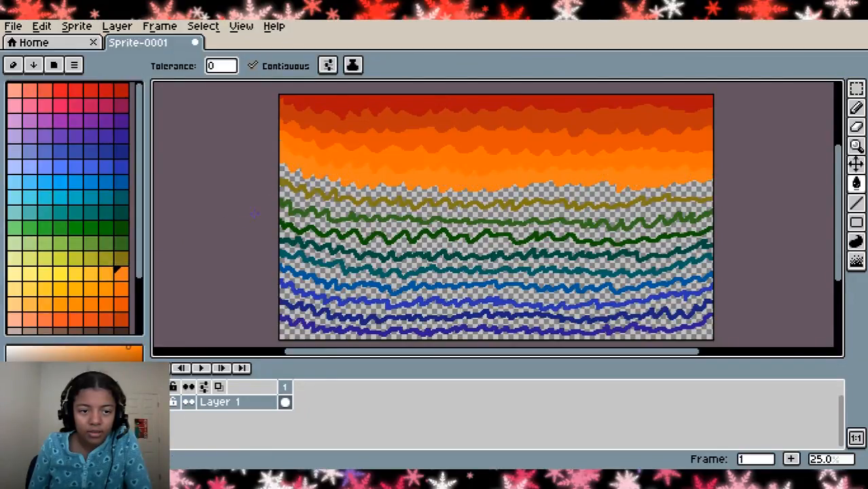
Fill the gap above the olive line with olive and the gap above the leaf-green line with the darkest leaf green
left_click(122, 260)
left_click(348, 185)
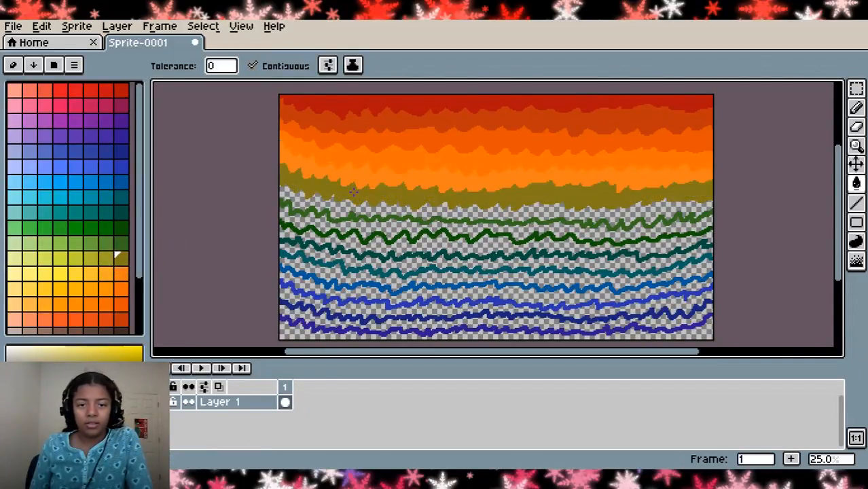
left_click(122, 244)
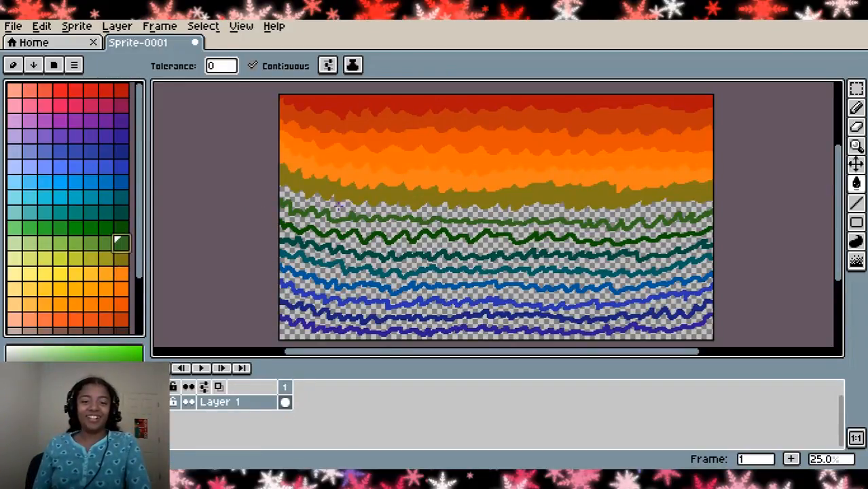
left_click(336, 209)
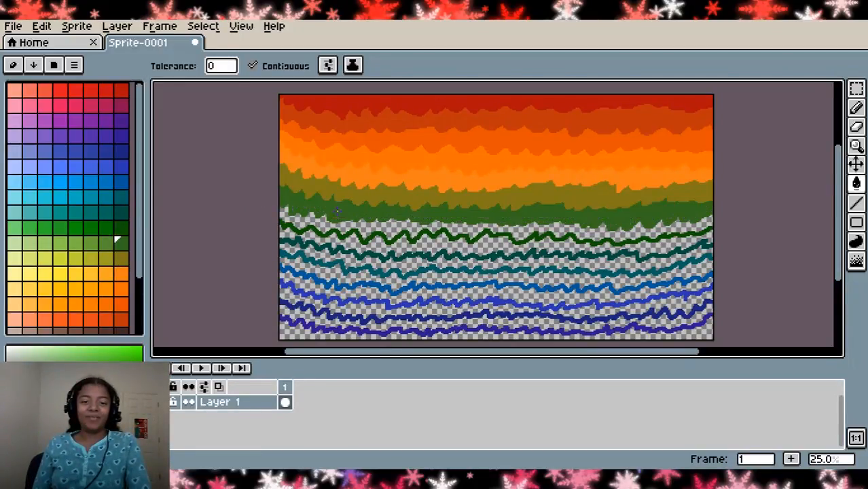
Fill the gap above the darkest green line with #0d5302 and the gap above the dark teal line with dark teal
left_click(123, 230)
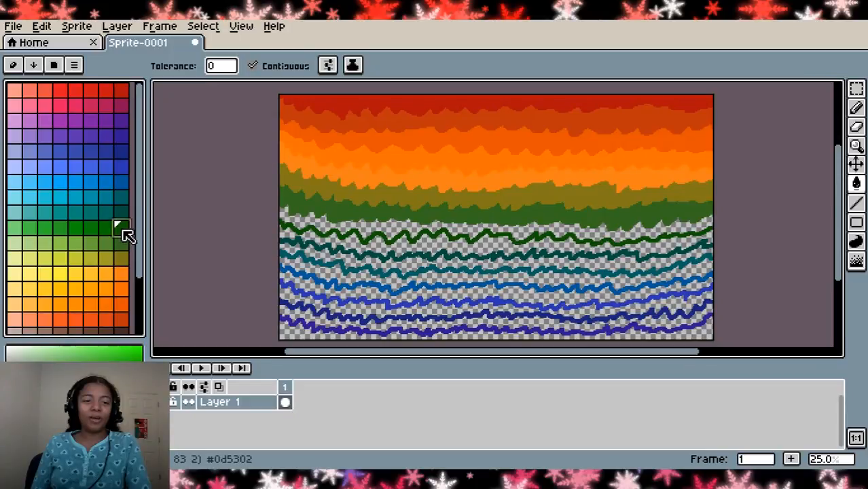
left_click(363, 225)
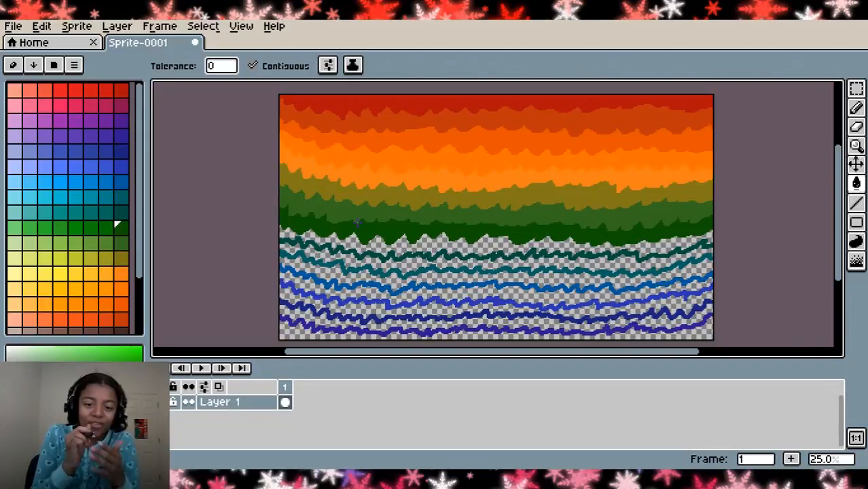
left_click(119, 213)
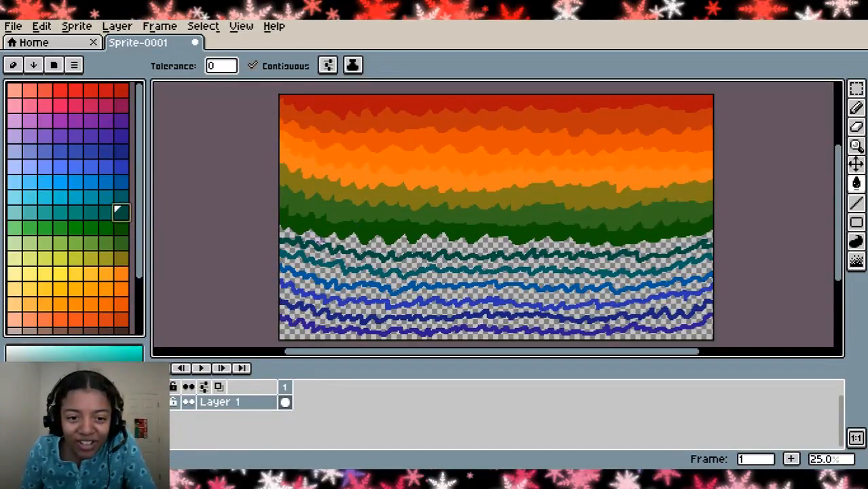
left_click(310, 236)
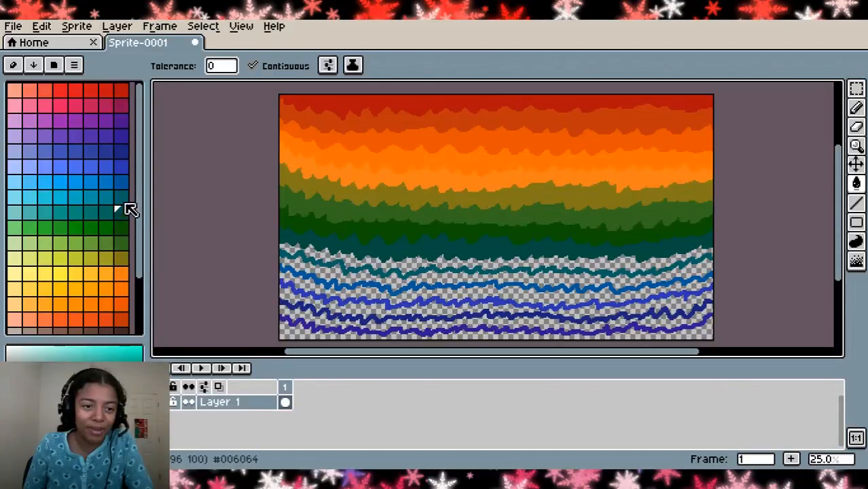
Fill the gap above the teal line with #006064 and the gap above the light-blue-family line with the darkest blue of its row
left_click(121, 197)
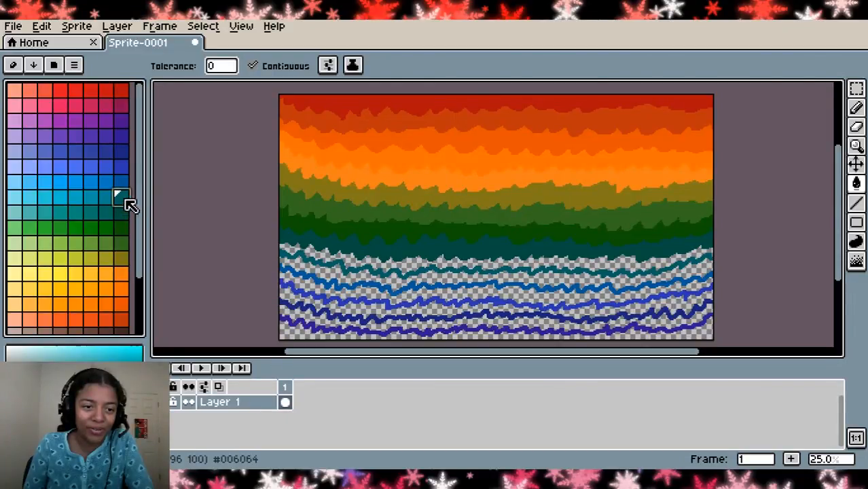
left_click(347, 261)
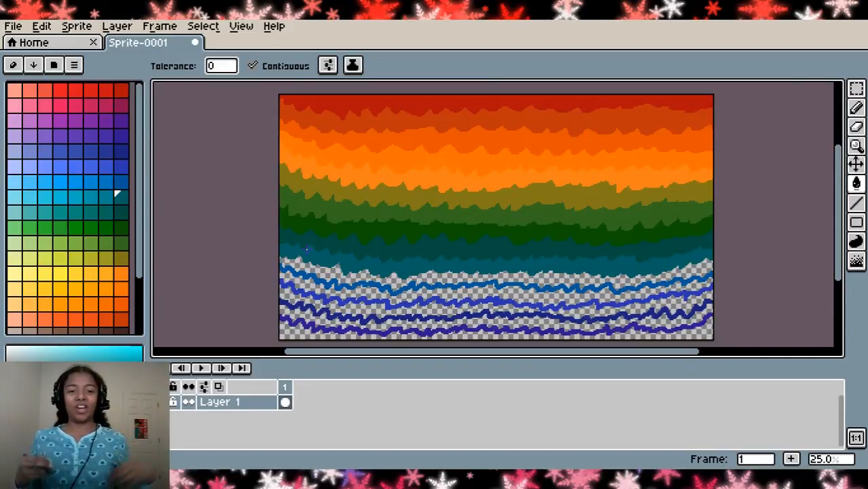
left_click(120, 180)
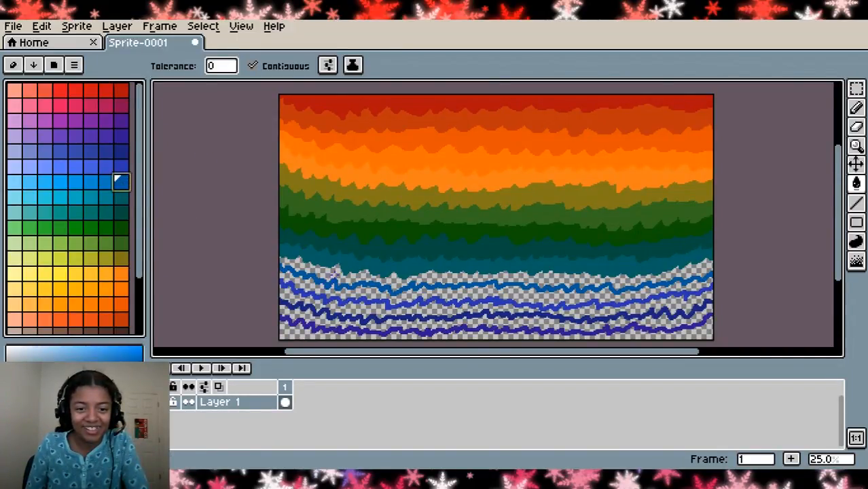
left_click(333, 272)
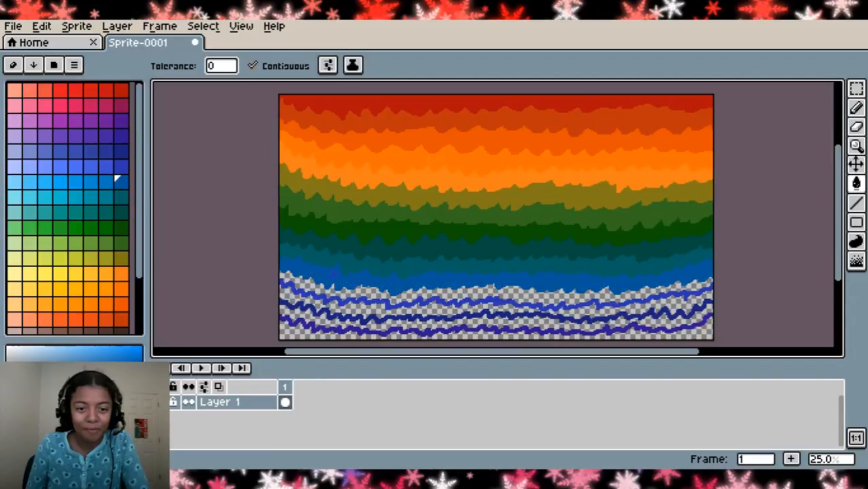
Fill the gaps above the three lowest lines with each line's own shade: royal blue, navy and indigo
left_click(121, 166)
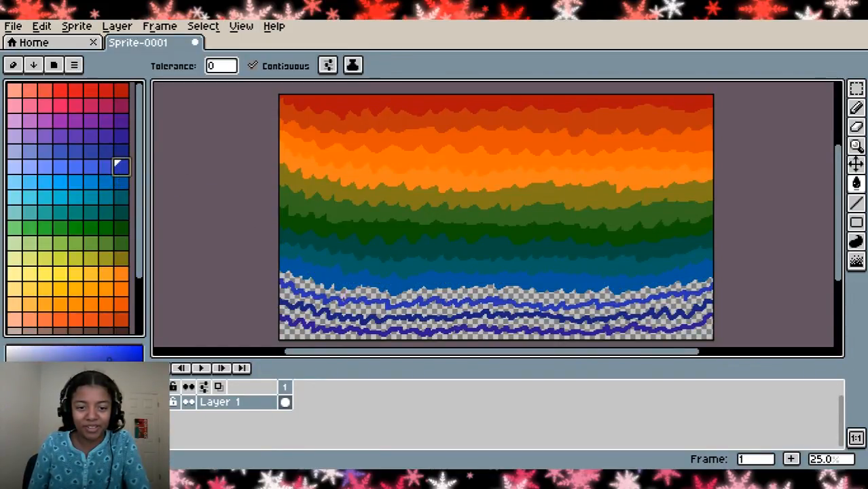
left_click(343, 298)
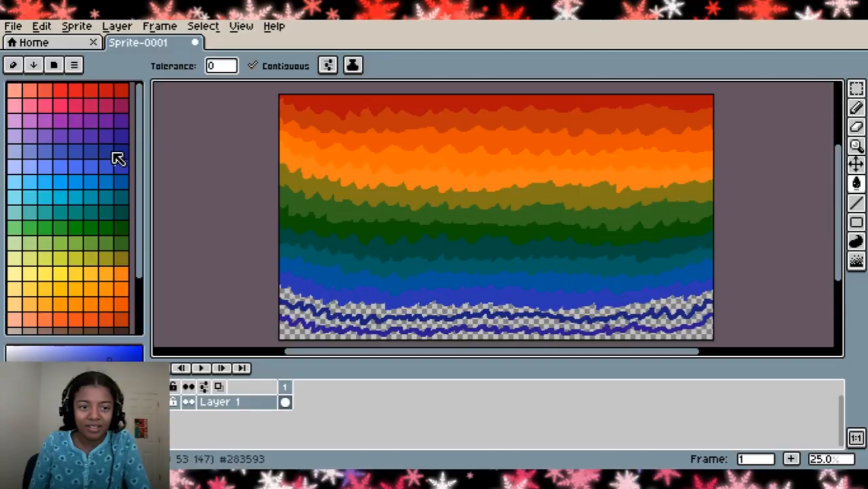
left_click(120, 151)
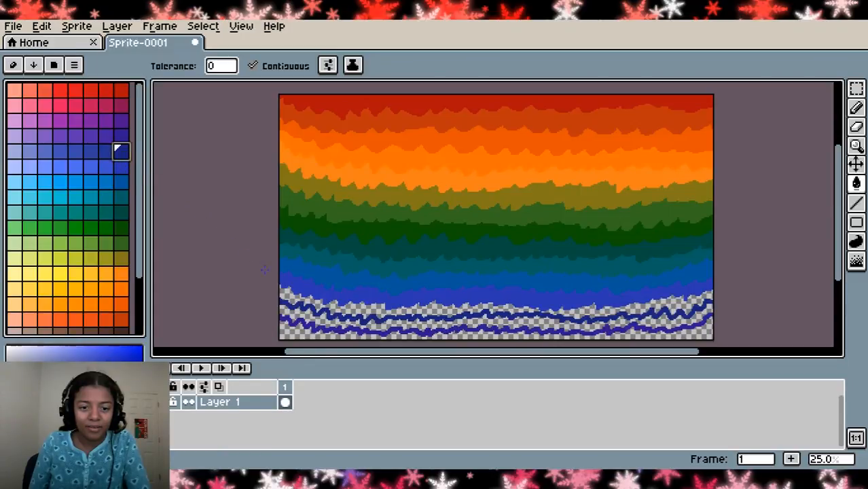
left_click(352, 307)
left_click(120, 135)
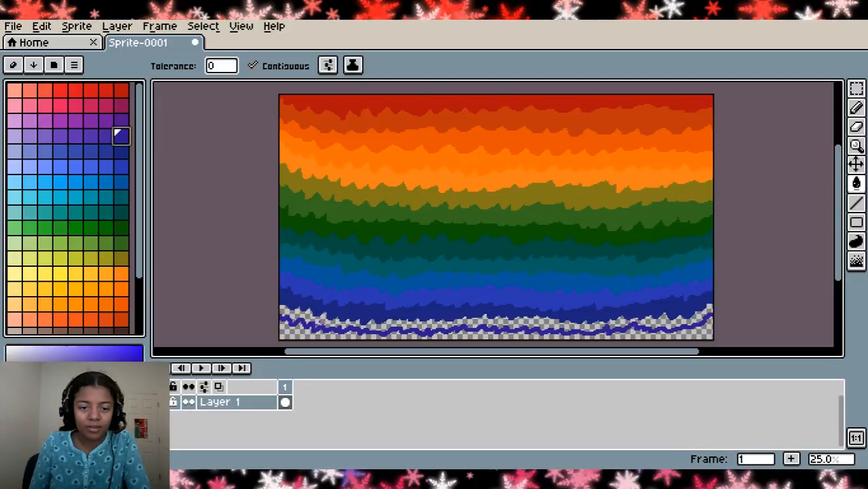
left_click(310, 316)
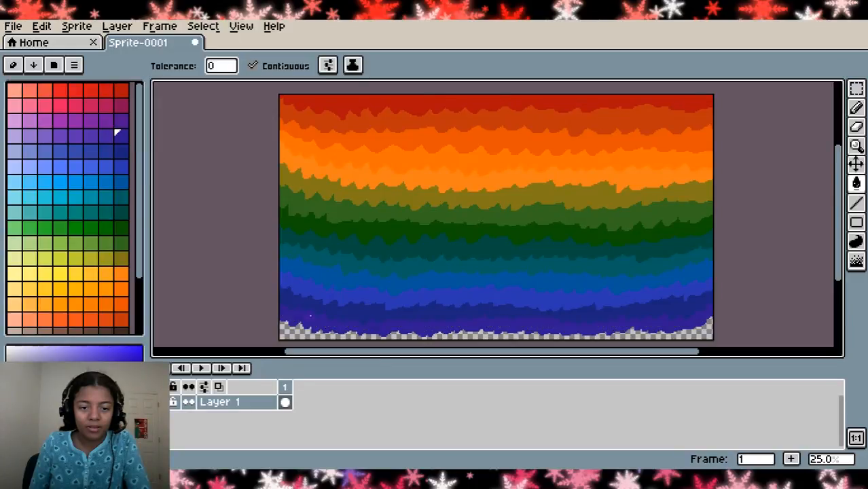
Try filling the empty strip below the lowest band with the darkest purple, and undo the fill
left_click(121, 121)
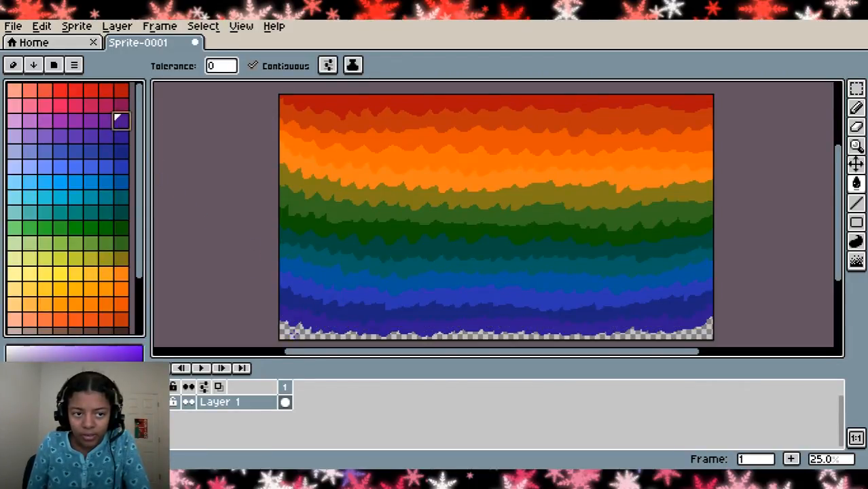
left_click(294, 334)
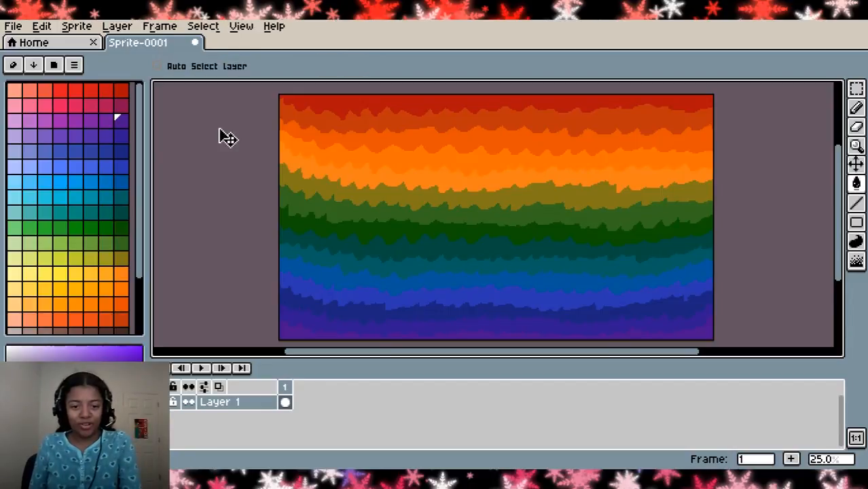
key("ctrl+z")
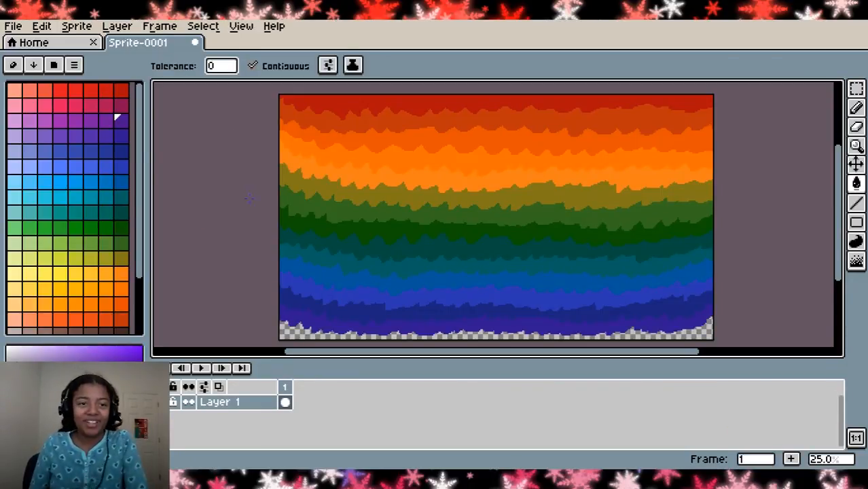
Change the canvas height to 790 px, keeping the artwork centred
left_click(76, 25)
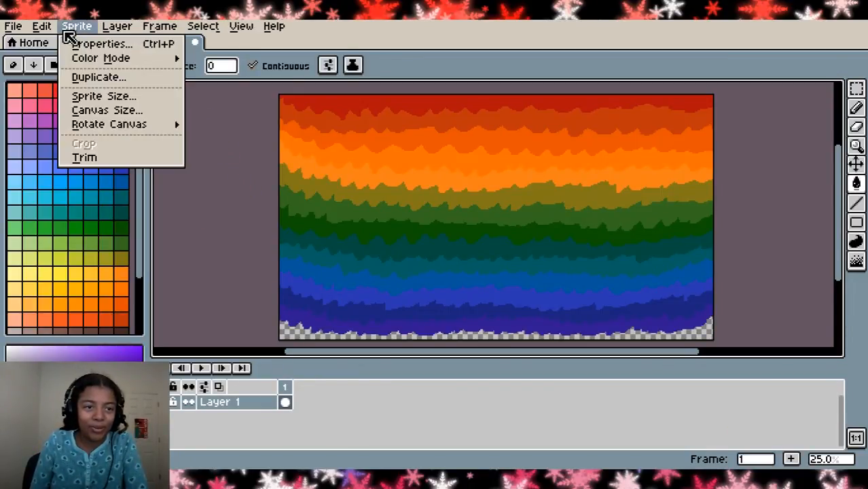
left_click(108, 111)
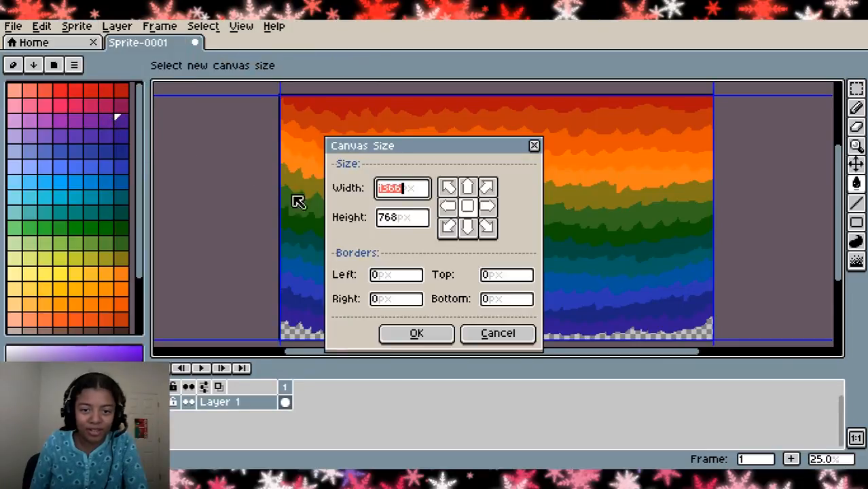
left_click(409, 228)
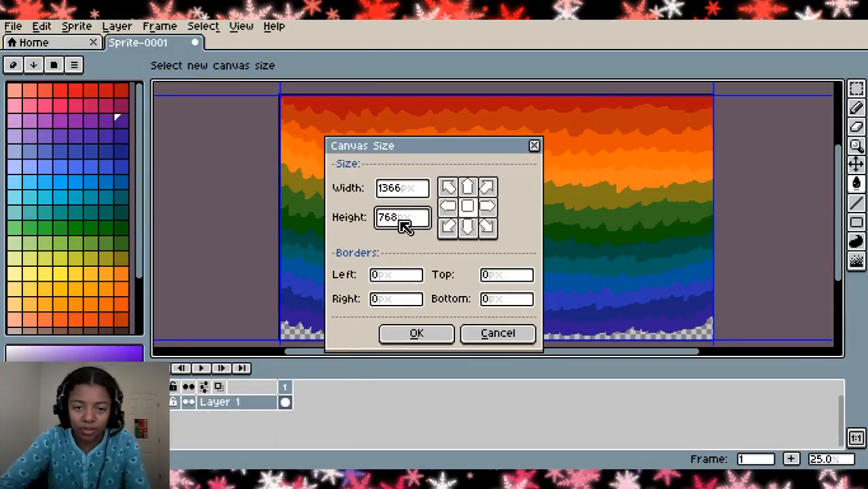
key("BackSpace")
key("BackSpace")
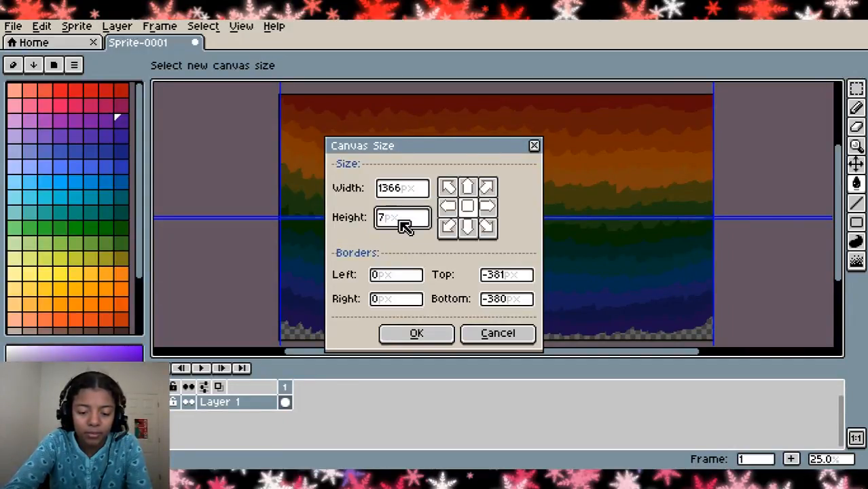
type("80")
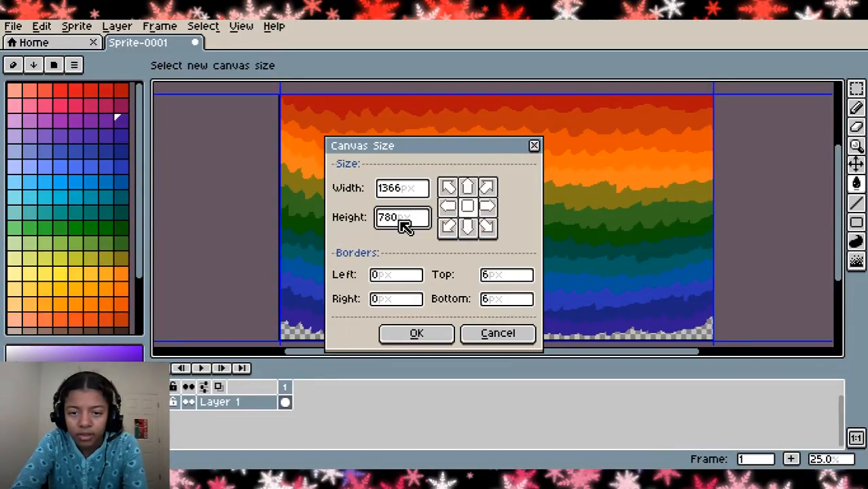
key("BackSpace")
key("BackSpace")
type("90")
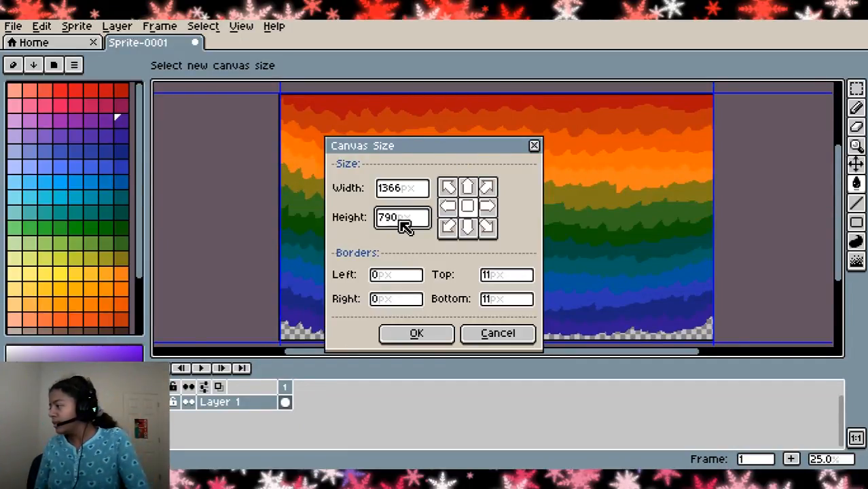
left_click(418, 334)
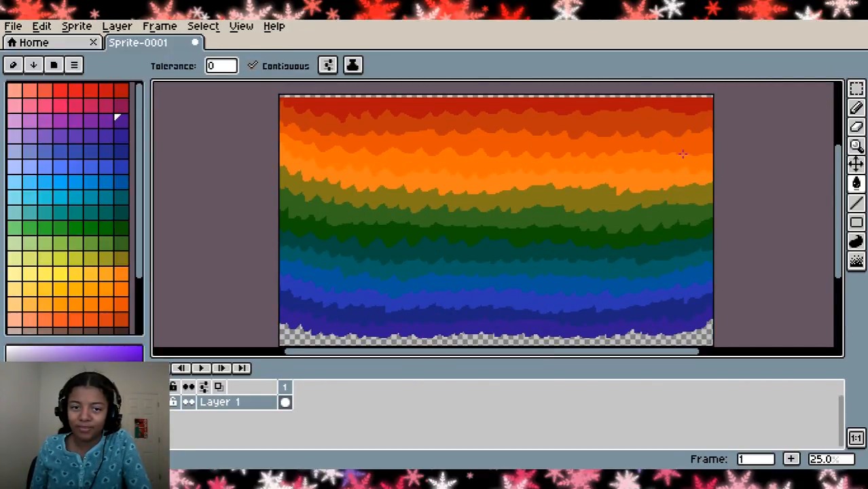
Move the artwork up to the canvas's upper edge and align it with both side edges, leaving the empty space below
left_click_drag(840, 237, 843, 241)
left_click(855, 164)
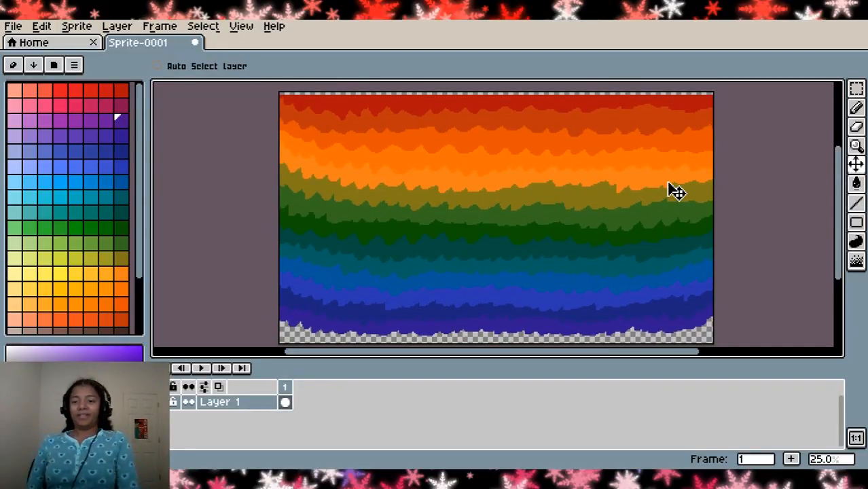
left_click_drag(457, 214, 465, 213)
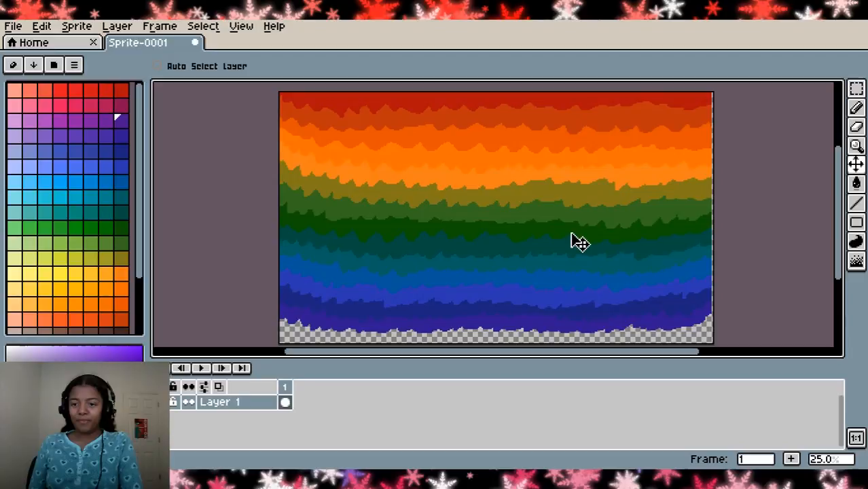
left_click_drag(573, 235, 572, 235)
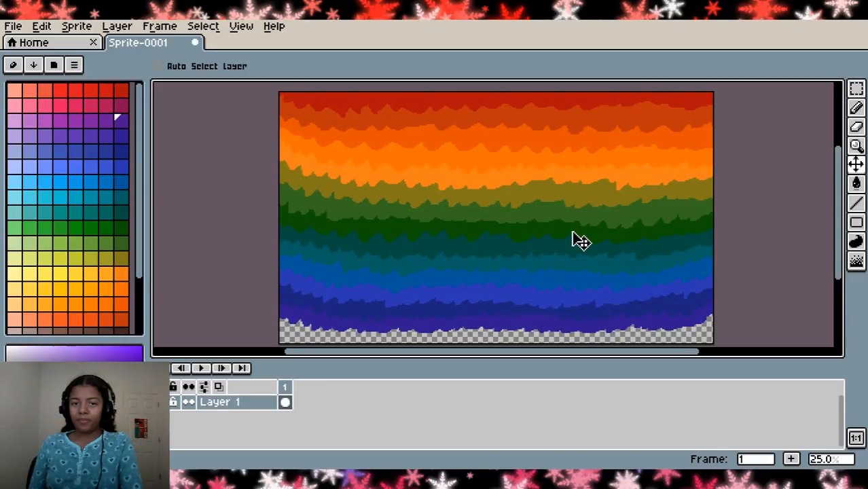
Switch to the Pencil tool with the darkest pink as the drawing colour
left_click(856, 110)
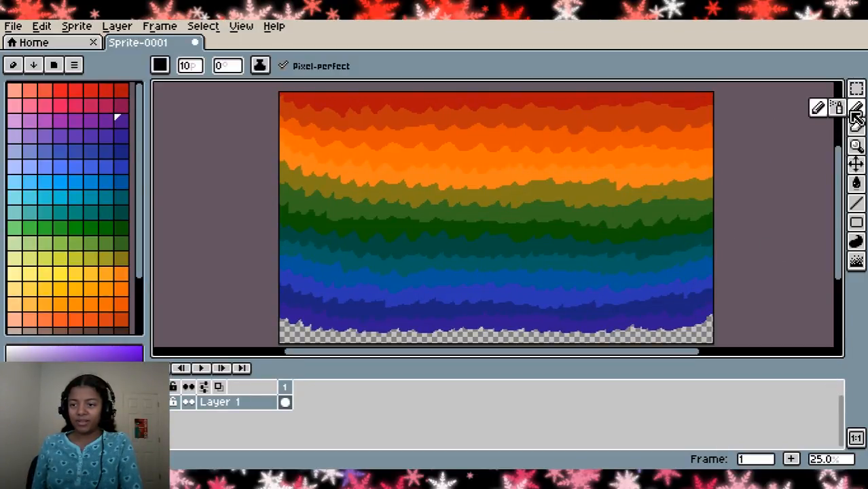
left_click(121, 103)
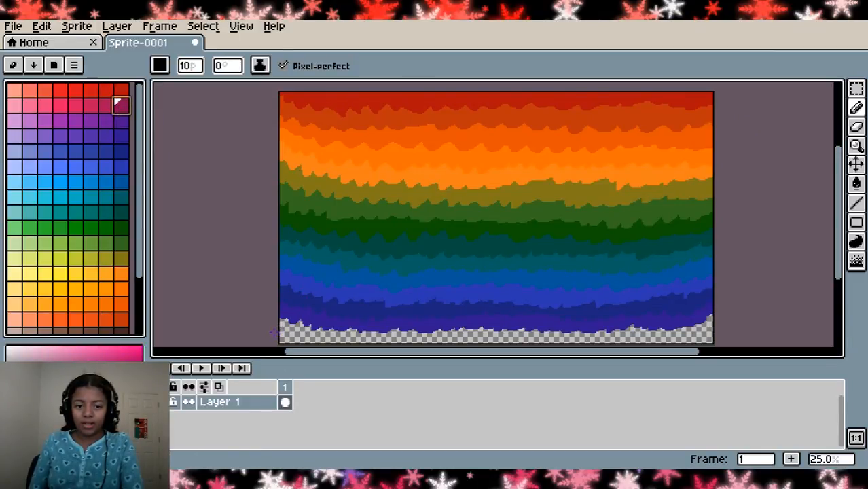
Try drawing a jagged dark pink line across the empty strip below the bands, and undo it
left_click_drag(279, 333, 506, 339)
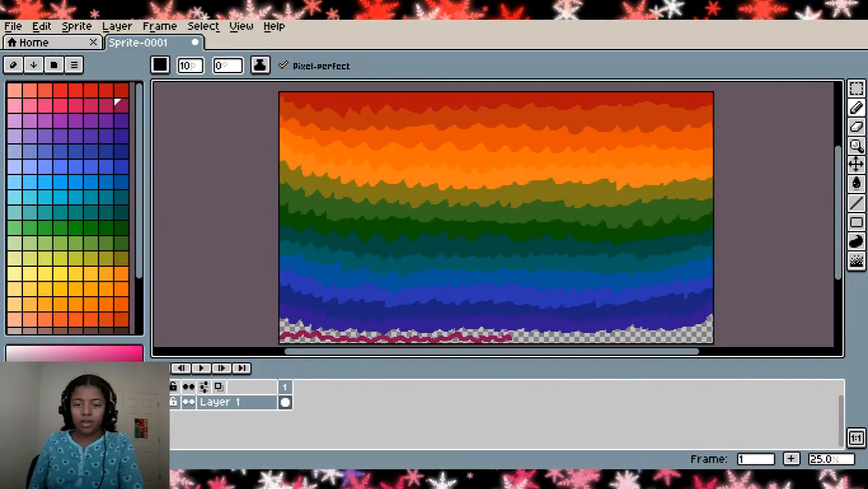
key("v")
key("ctrl+z")
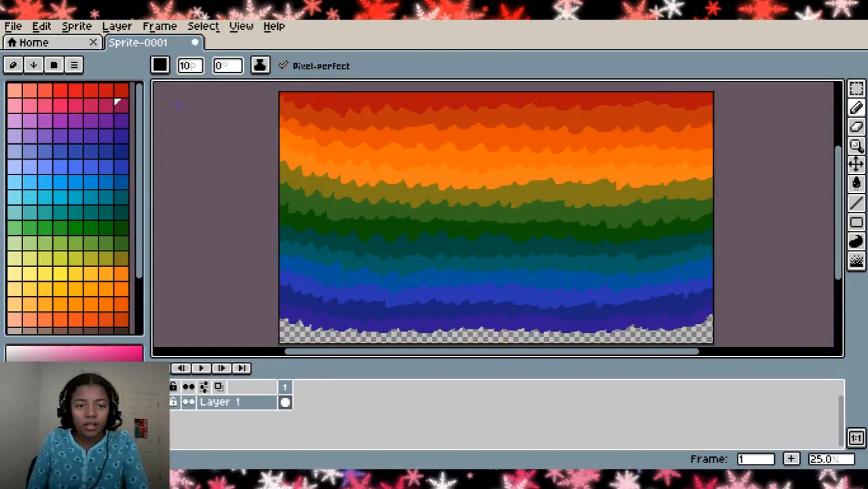
Increase the canvas height to 795 px
left_click(86, 26)
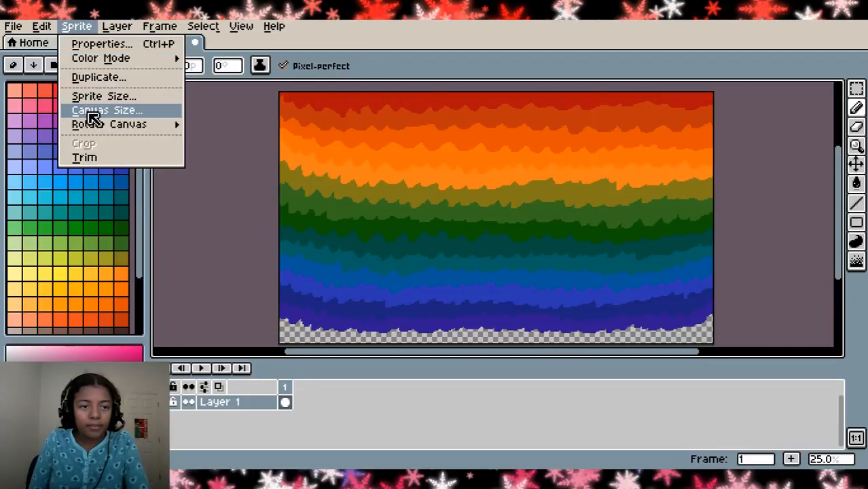
left_click(91, 111)
left_click(401, 220)
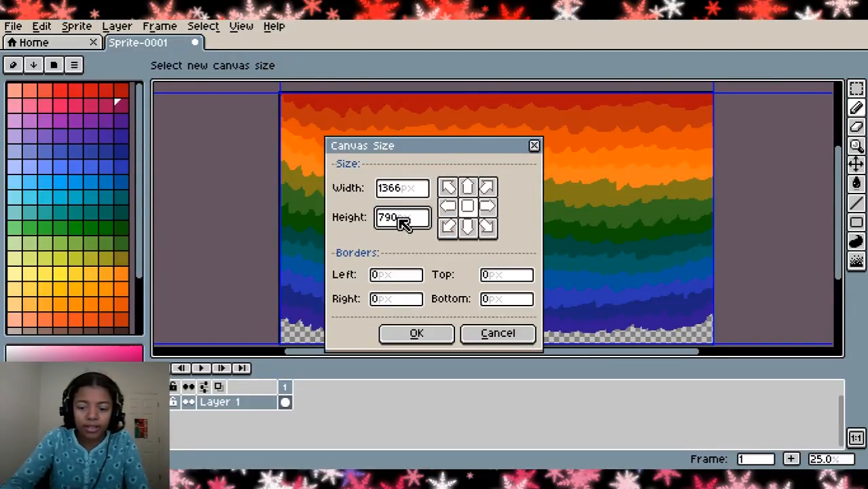
key("BackSpace")
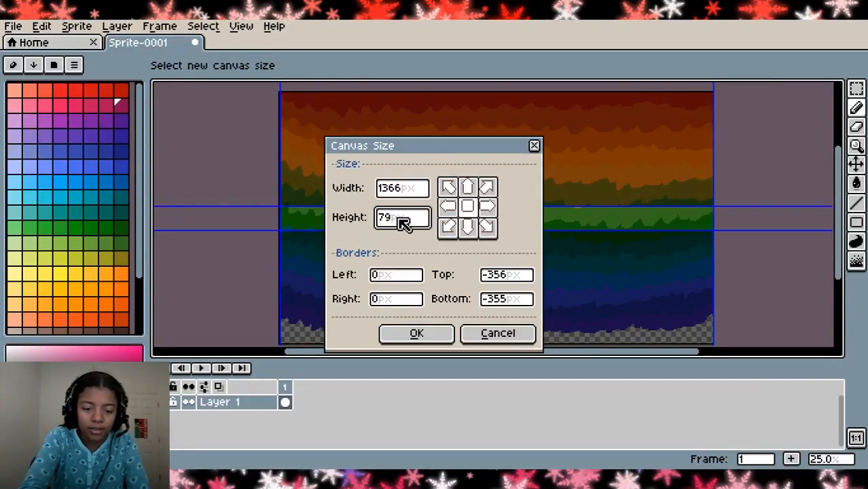
type("5")
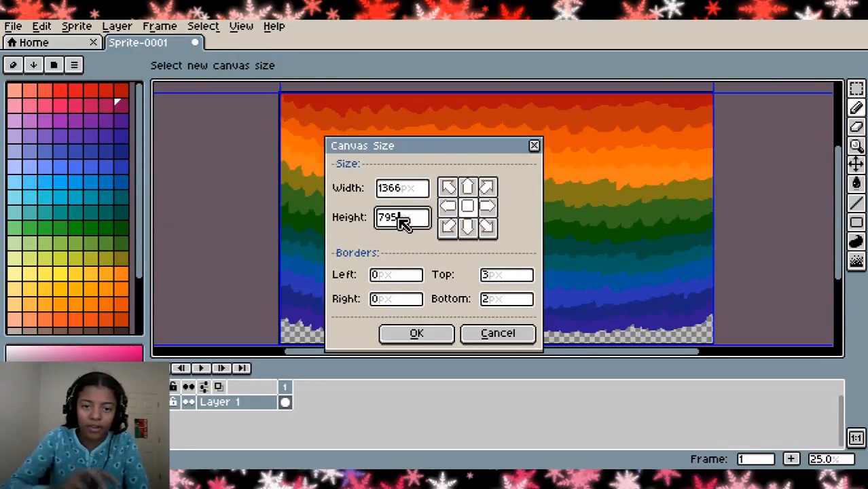
left_click(428, 335)
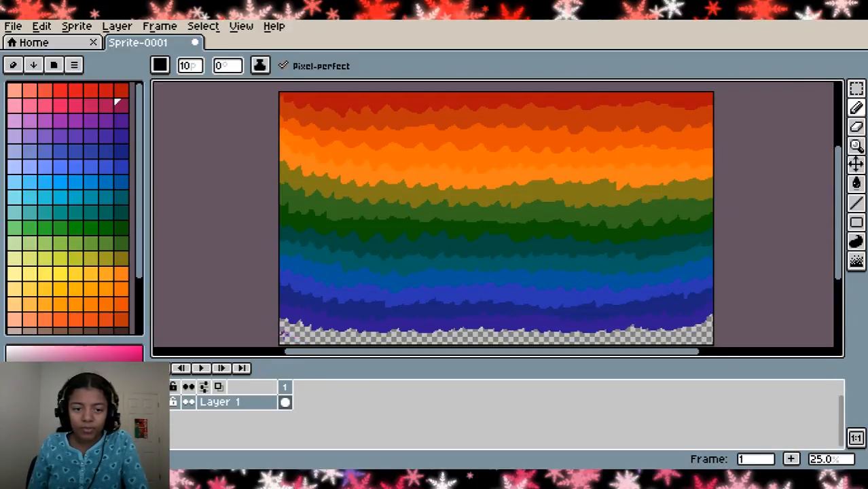
Draw a jagged full-width dark pink line through the empty bottom strip and fill the gap above it with the darkest purple
mouse_move(278, 335)
left_mouse_down()
mouse_move(372, 339)
mouse_move(694, 328)
left_mouse_up()
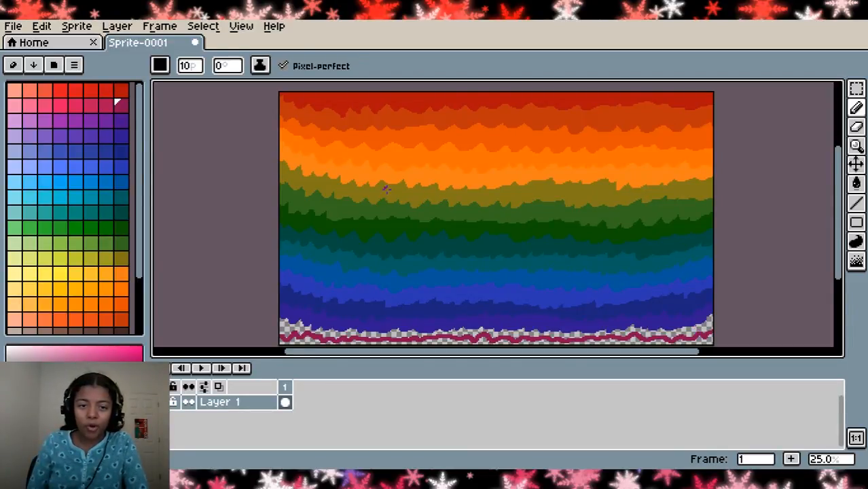
left_click(121, 121)
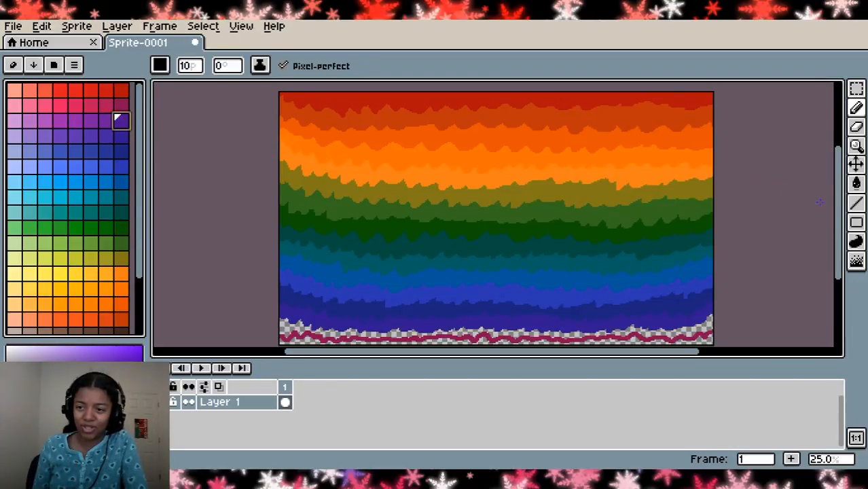
left_click(856, 183)
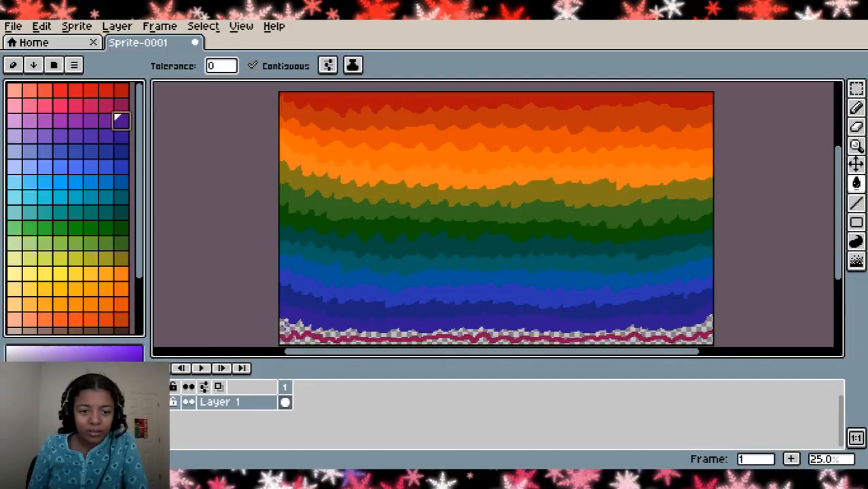
left_click(327, 319)
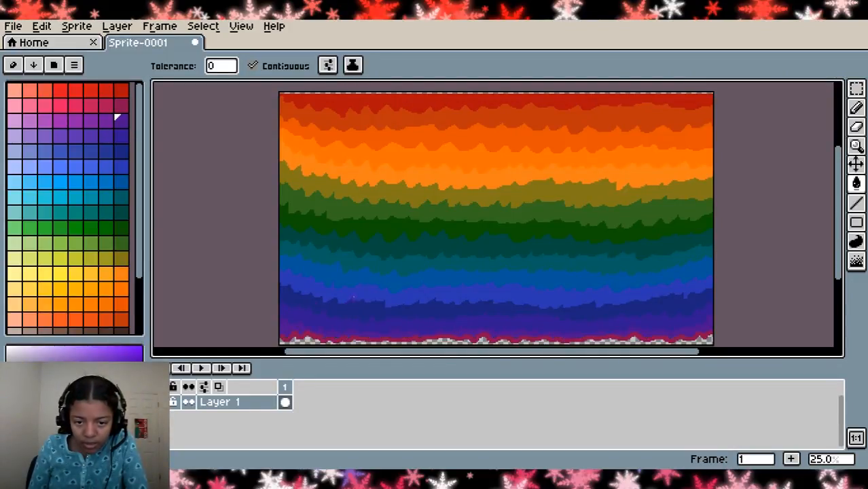
Fill the remaining transparent strip below the jagged pink line with the darkest pink
left_click(121, 103)
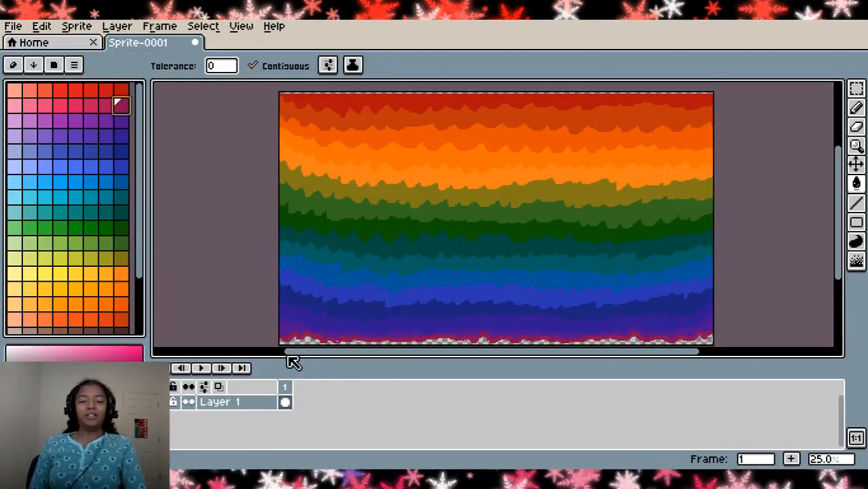
left_click(307, 340)
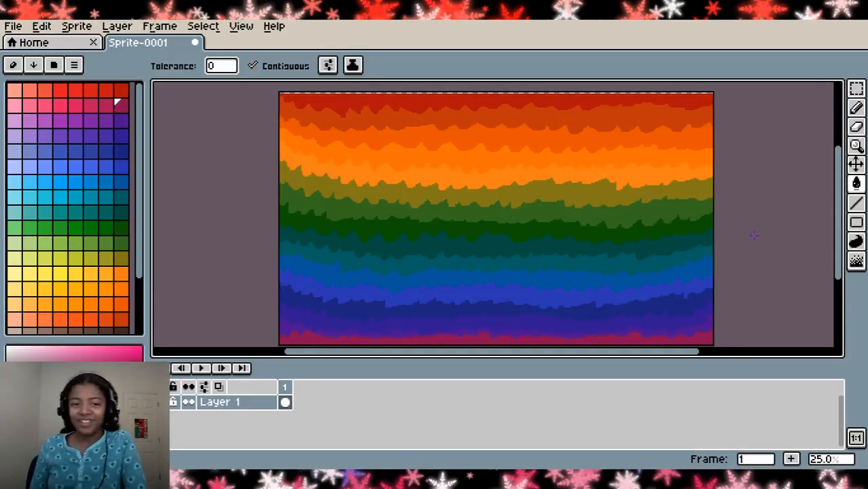
Nudge the layer slightly with the Move tool to close the thin transparent gap along the canvas's upper edge
left_click(856, 164)
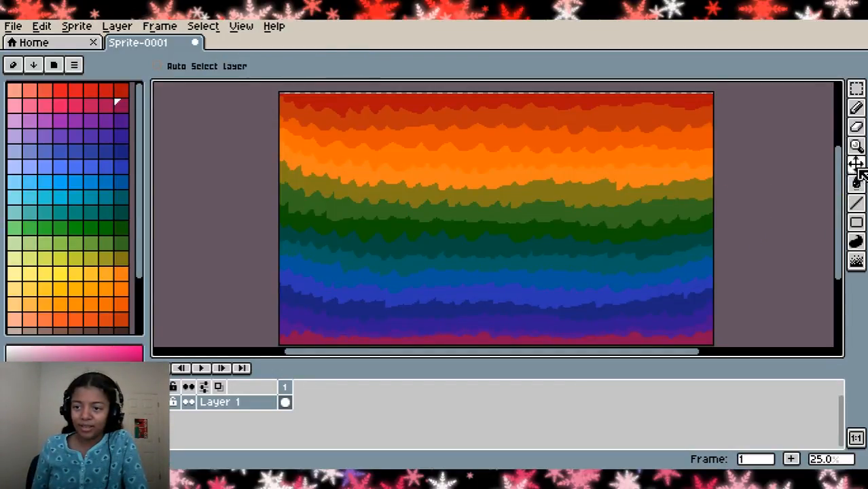
left_click_drag(568, 193, 565, 194)
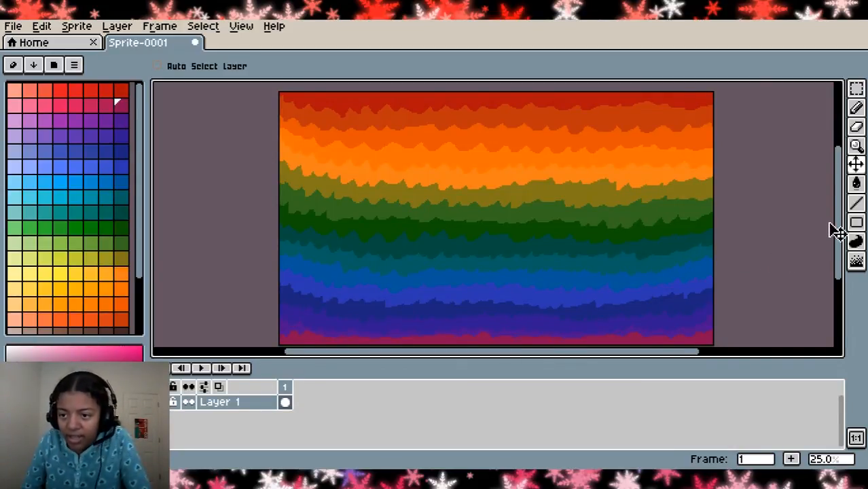
left_click_drag(839, 229, 841, 231)
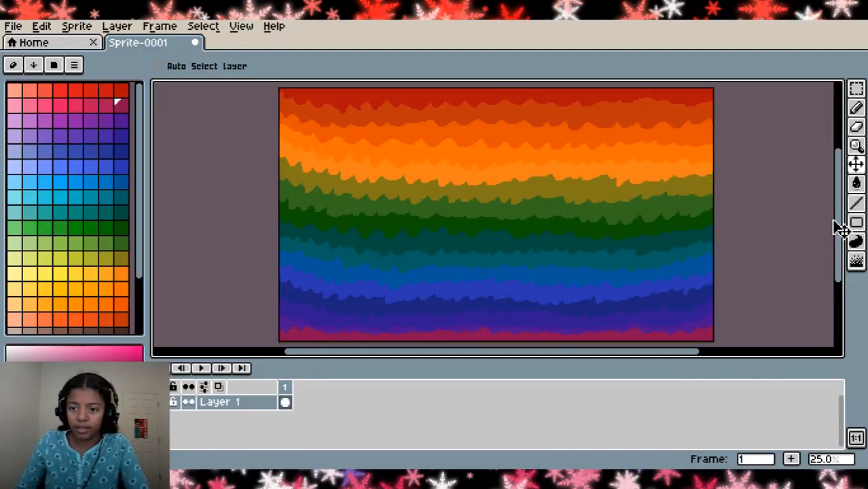
left_click_drag(624, 353, 630, 358)
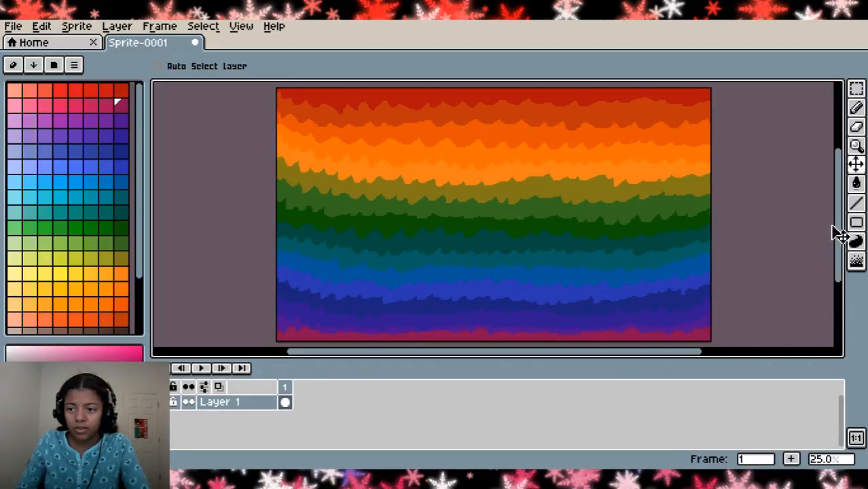
left_click_drag(839, 233, 840, 234)
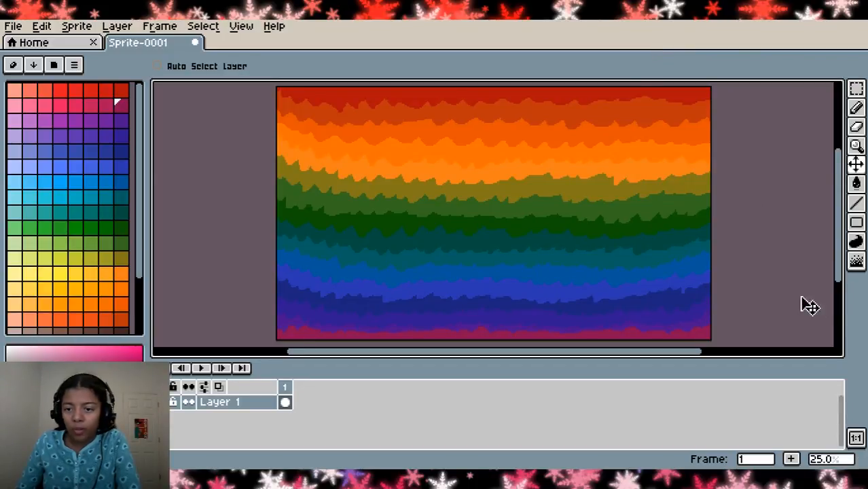
Try blurring along the upper edge of the red band with the 64 px Blur tool, and undo the strokes
left_click(855, 263)
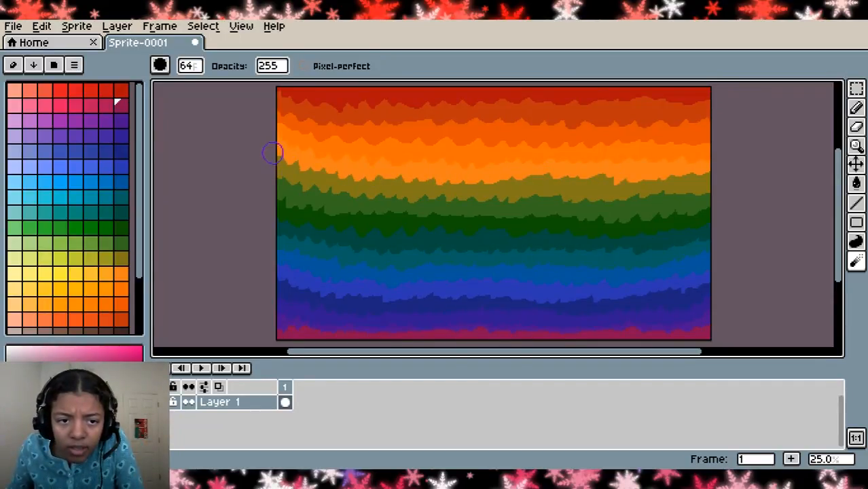
scroll(282, 129, "up", 1)
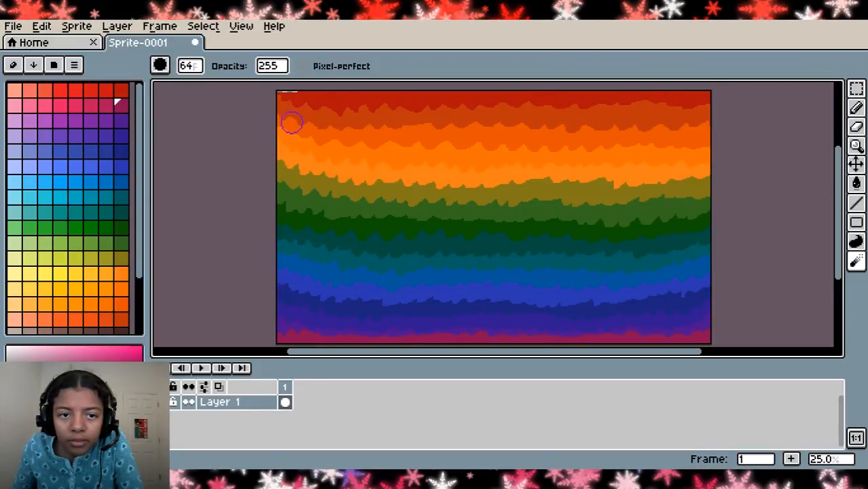
scroll(291, 124, "up", 3)
mouse_move(303, 109)
left_mouse_down()
mouse_move(302, 141)
mouse_move(345, 153)
mouse_move(625, 159)
left_mouse_up()
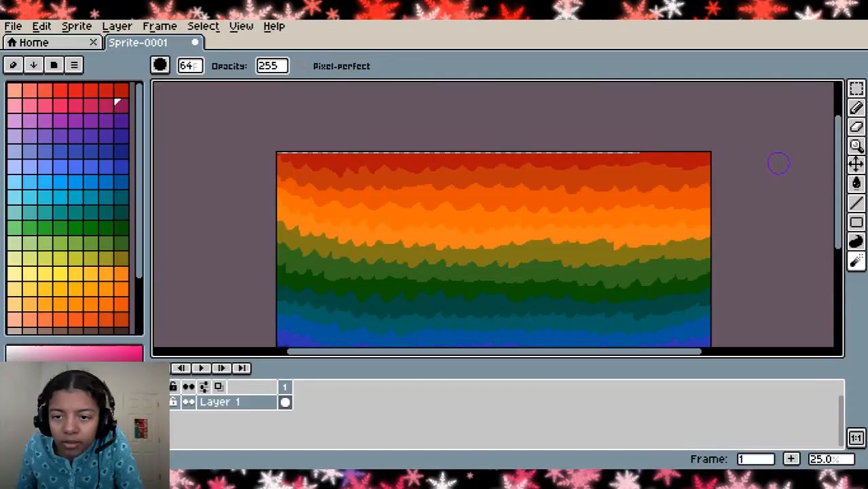
left_click_drag(696, 156, 605, 139)
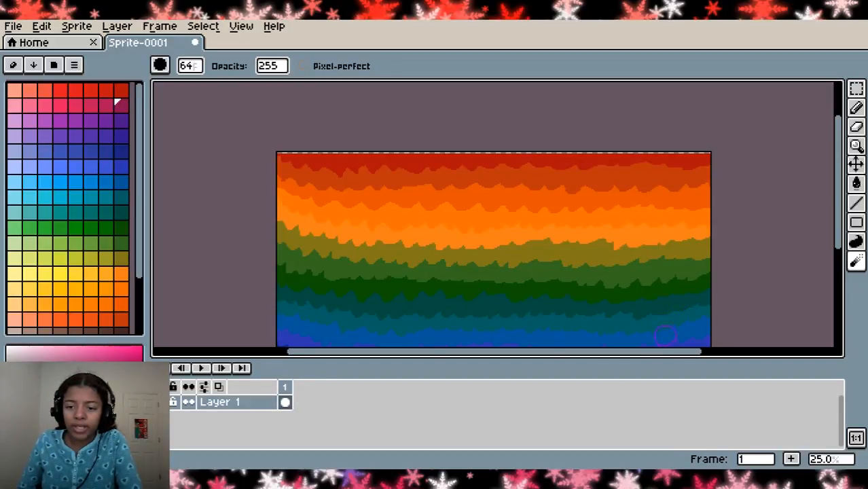
scroll(665, 335, "down", 2)
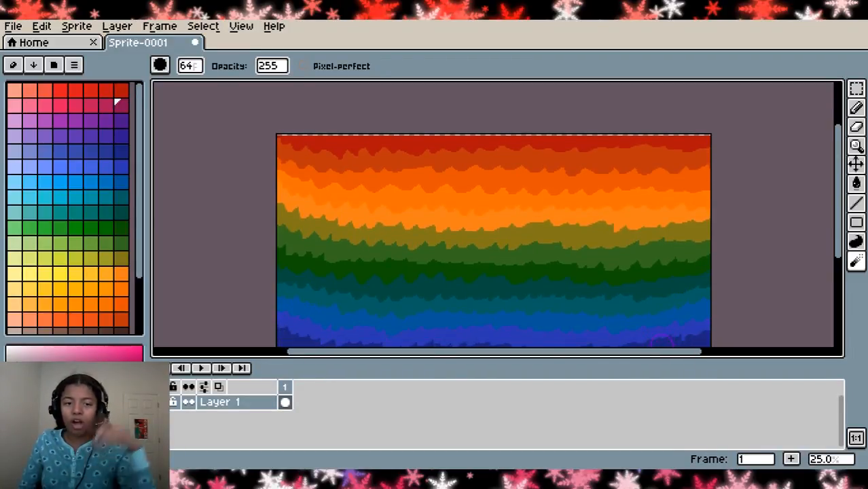
scroll(658, 339, "down", 2)
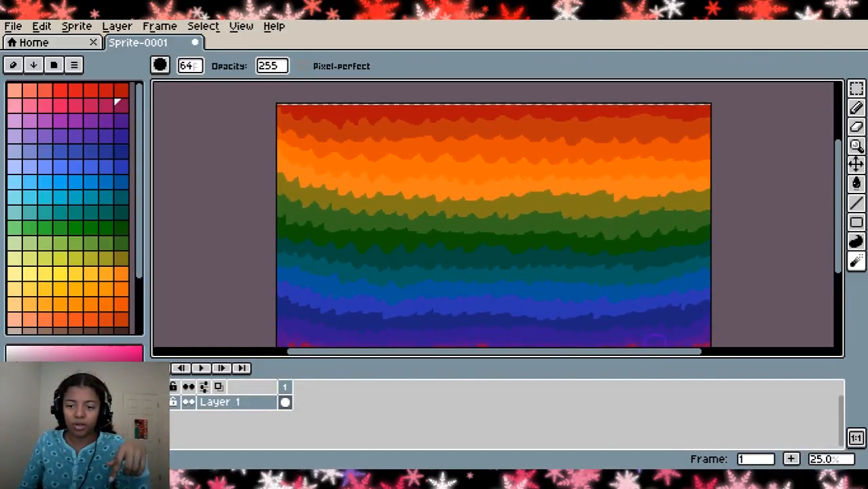
scroll(656, 340, "down", 2)
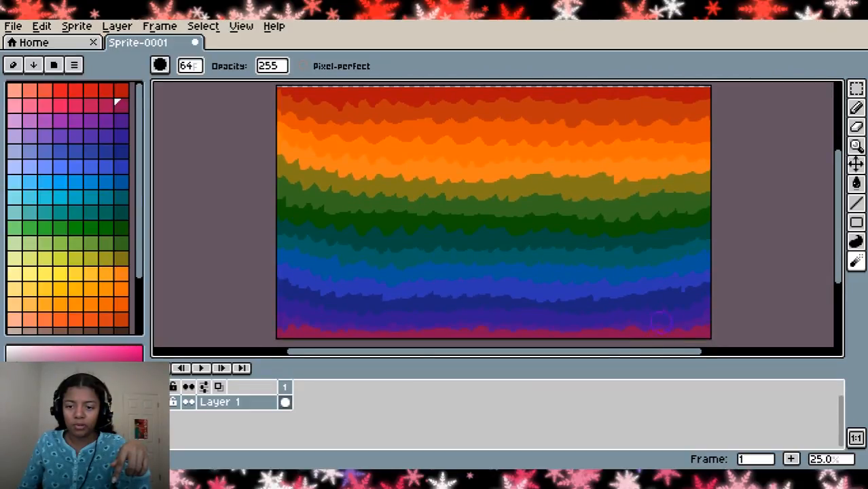
key("ctrl+z")
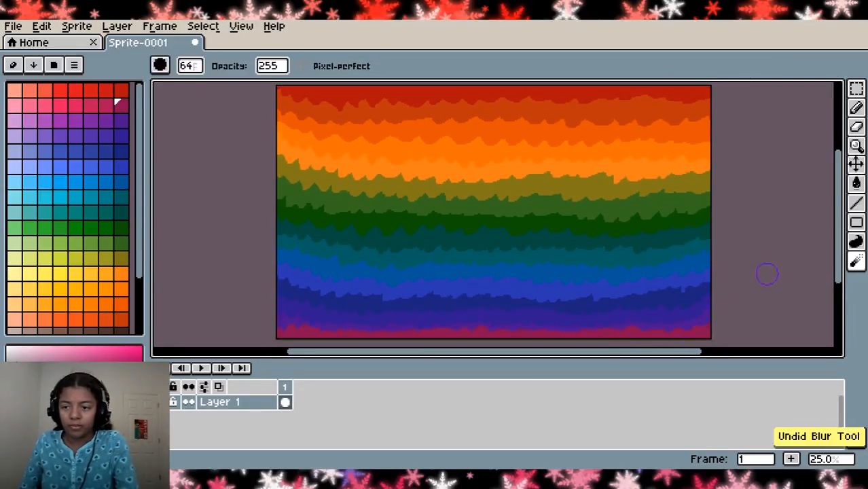
key("ctrl+z")
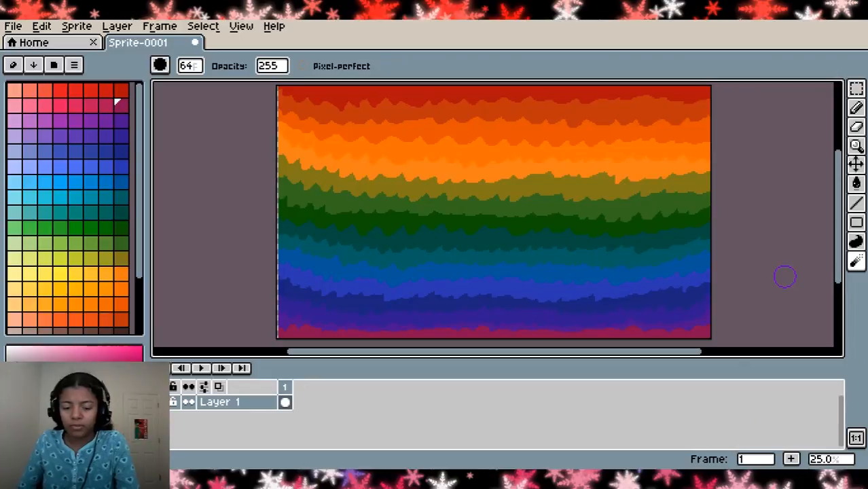
key("ctrl+y")
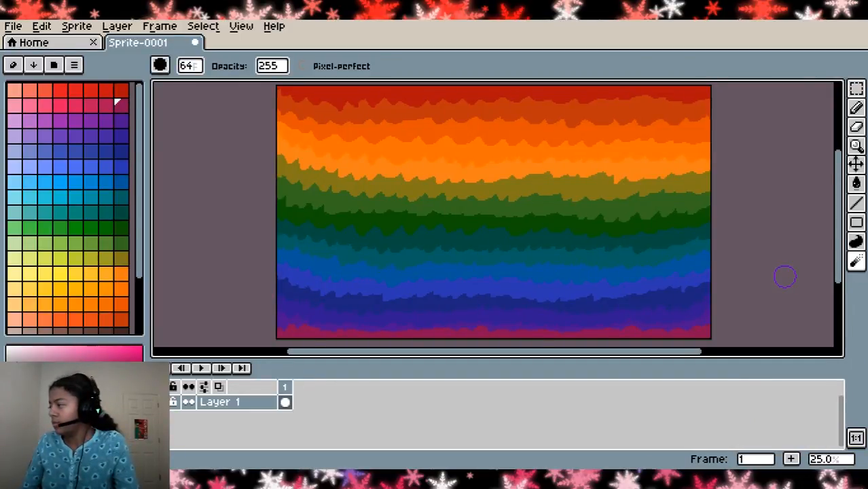
Smear the boundaries between the rainbow bands across the whole canvas with the Jumble tool at 10 px
mouse_move(854, 265)
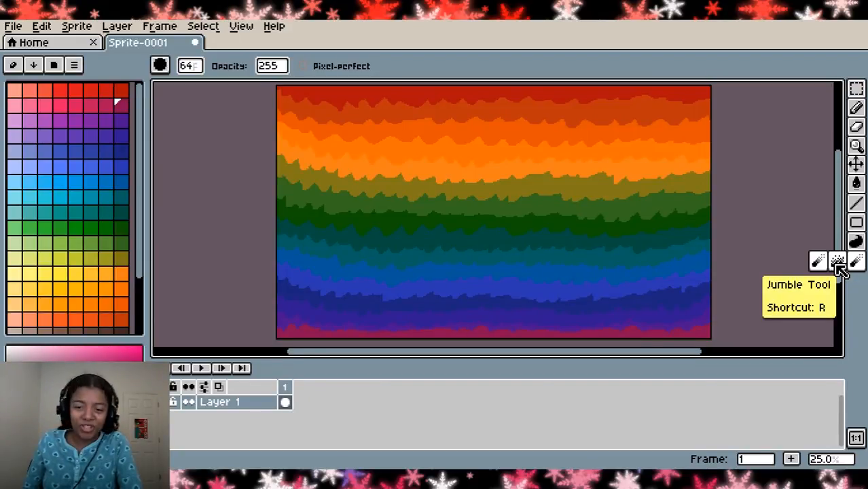
left_click(838, 264)
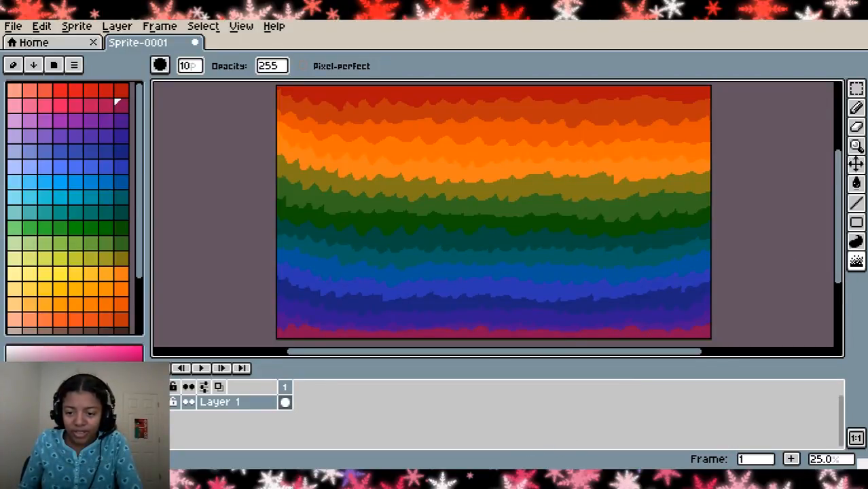
left_click_drag(634, 353, 638, 353)
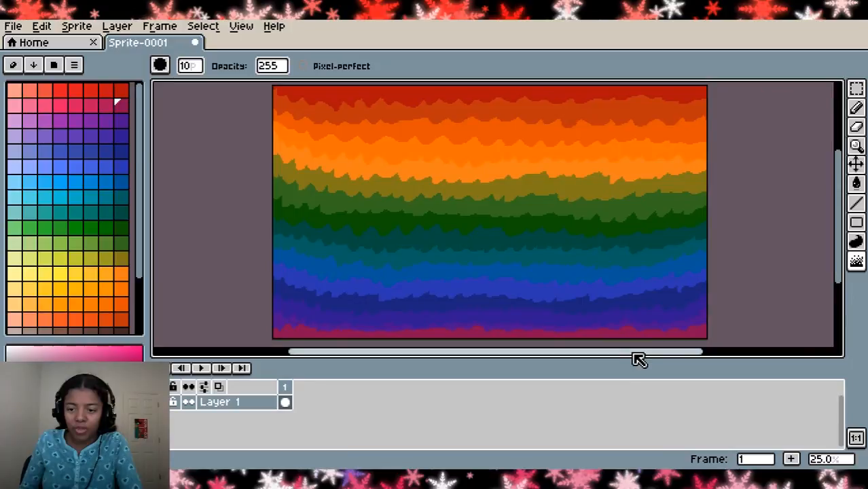
left_click_drag(838, 273, 838, 275)
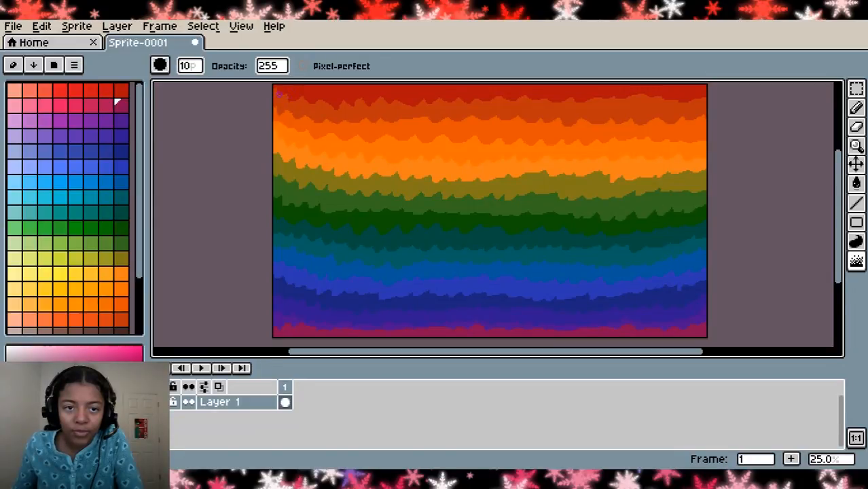
scroll(288, 92, "up", 1)
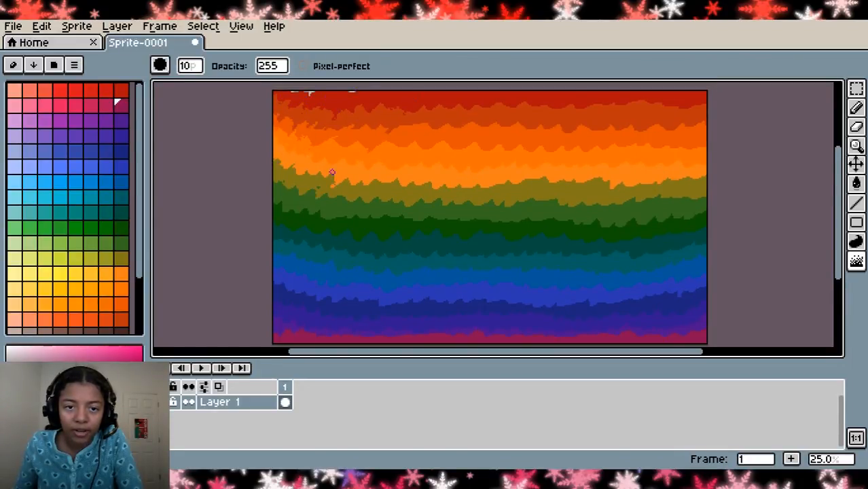
scroll(514, 86, "up", 1)
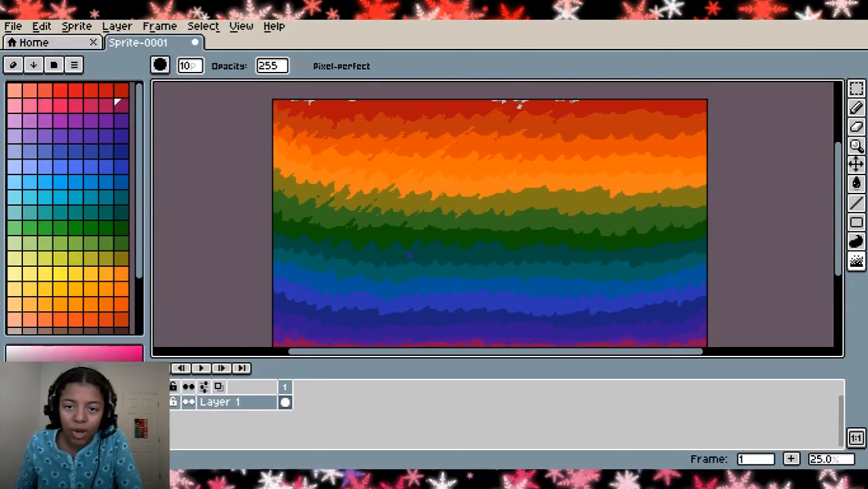
scroll(611, 95, "up", 1)
scroll(548, 344, "down", 3)
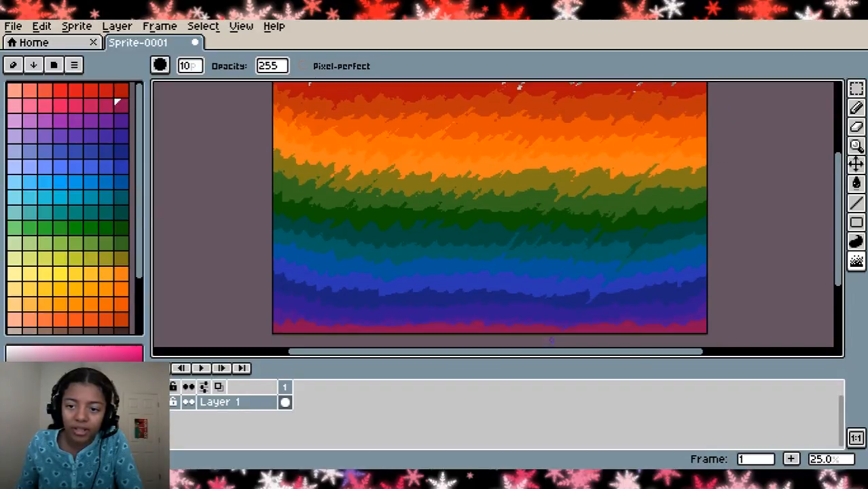
scroll(749, 245, "down", 1)
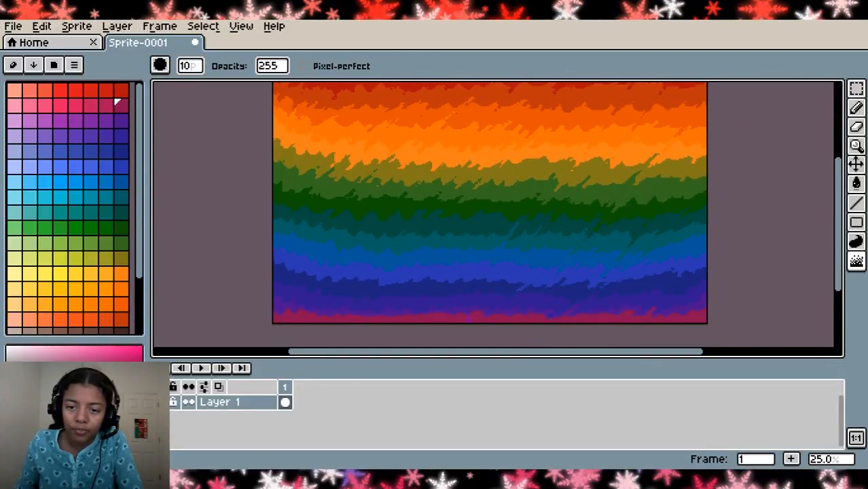
scroll(568, 218, "down", 1)
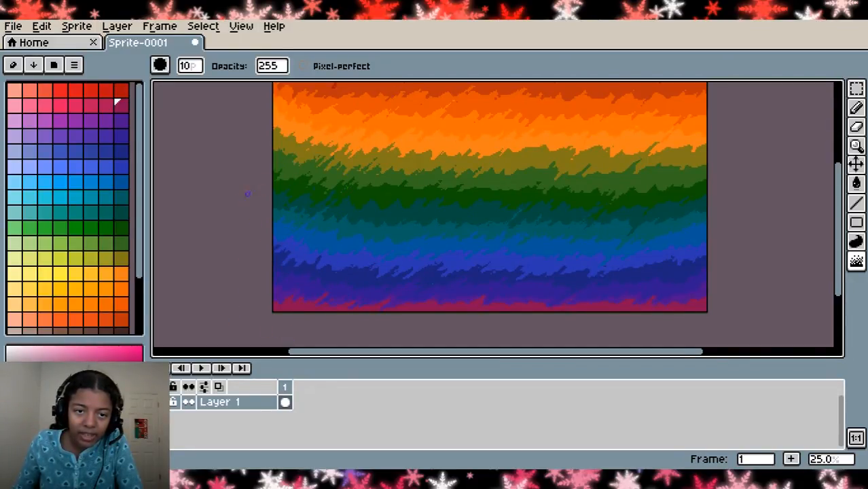
scroll(318, 131, "up", 1)
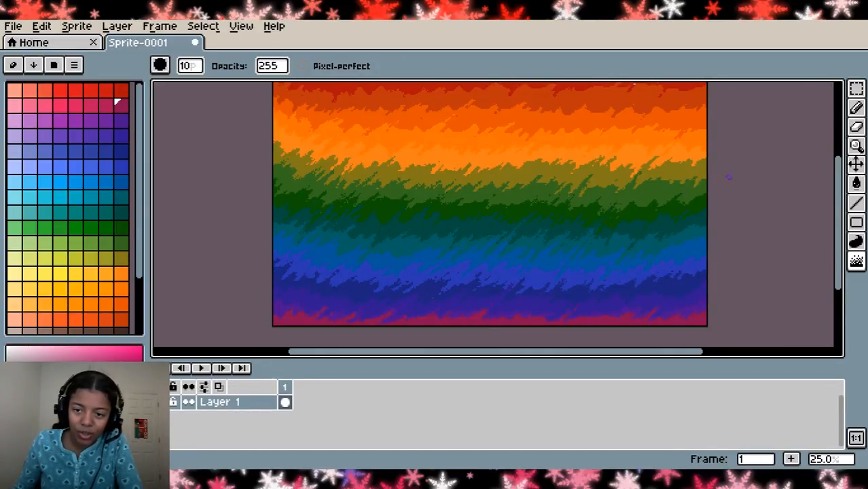
Jumble along the upper edge of the red band across the canvas width
scroll(672, 170, "up", 1)
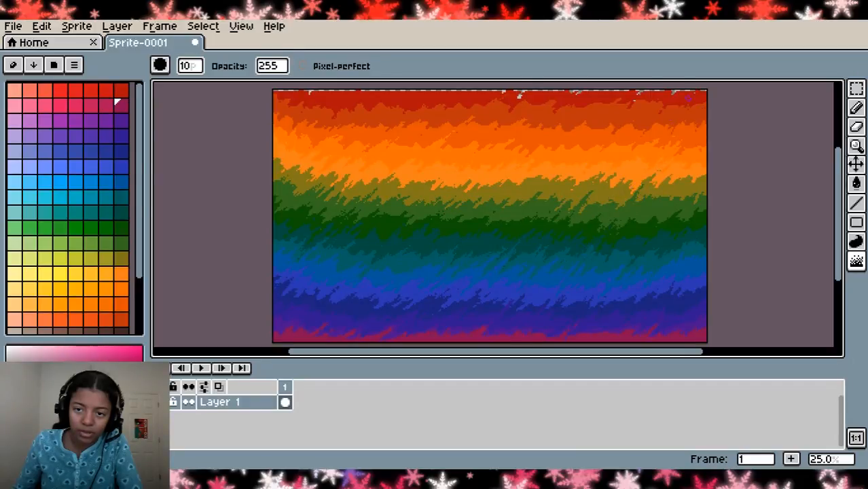
scroll(581, 190, "up", 1)
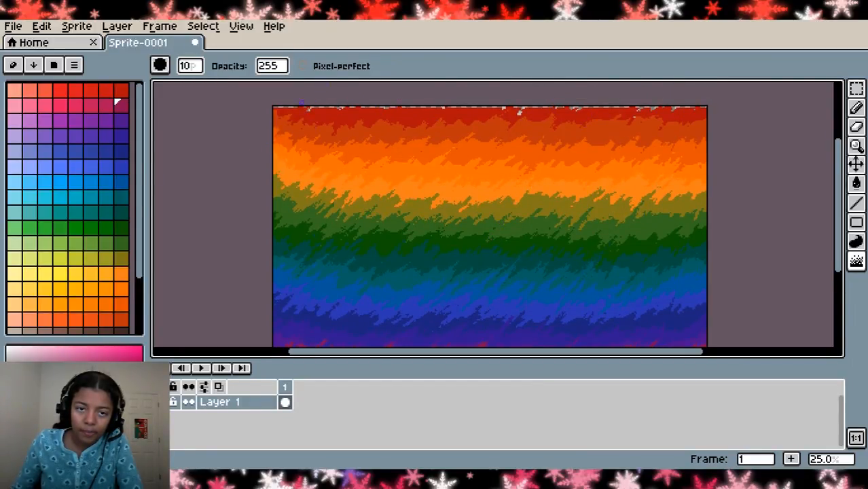
scroll(264, 174, "up", 1)
scroll(271, 291, "down", 1)
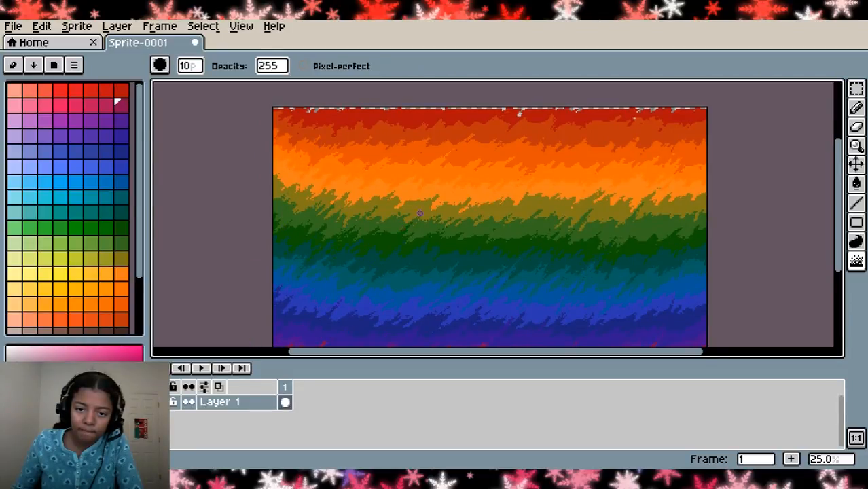
scroll(558, 216, "down", 2)
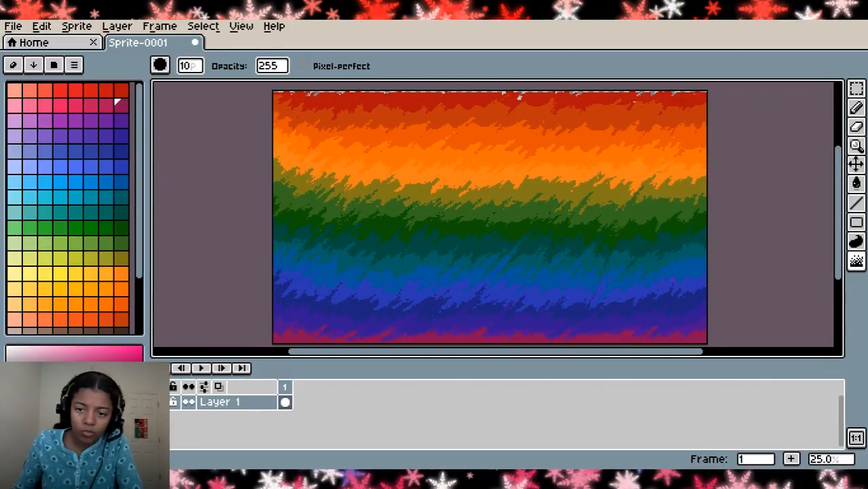
scroll(489, 213, "down", 1)
scroll(715, 270, "down", 2)
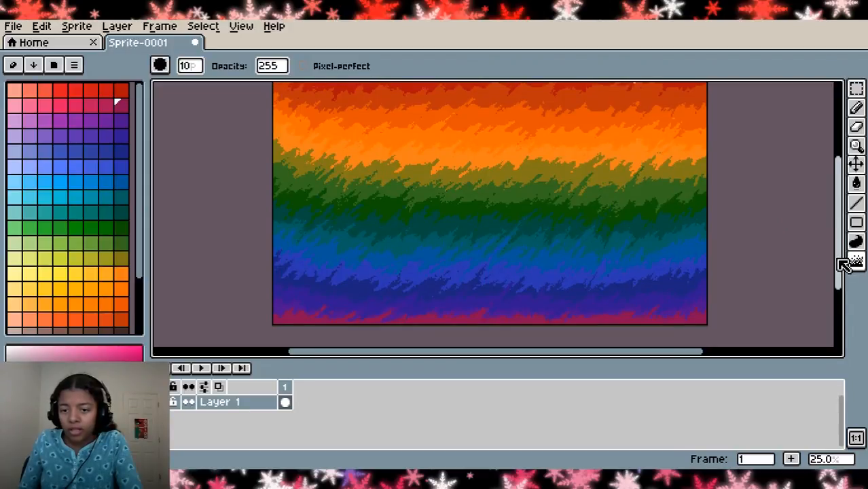
scroll(841, 259, "up", 2)
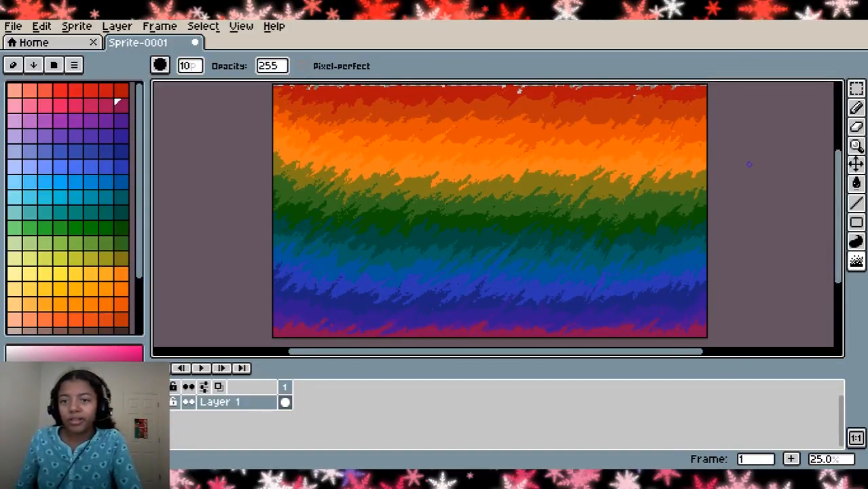
Paint over the transparent specks along the canvas's upper edge in dark red #b0120a with the Pencil tool at 10 px
left_click(122, 90)
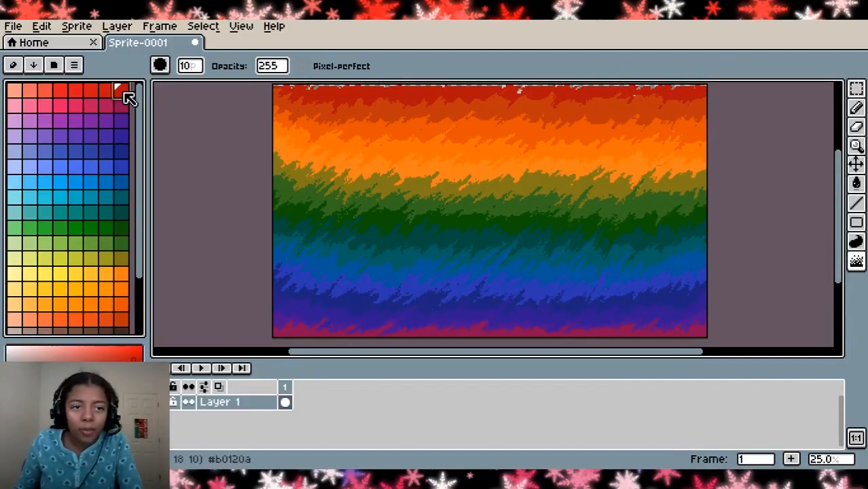
left_click(856, 183)
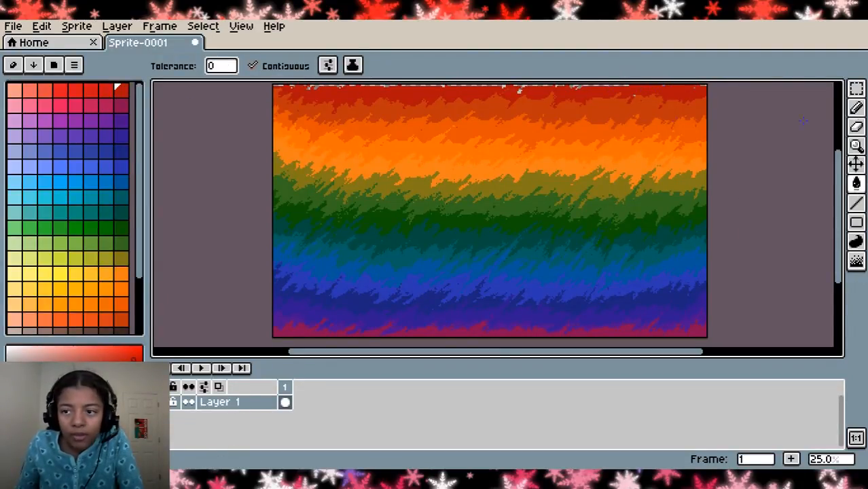
left_click(856, 107)
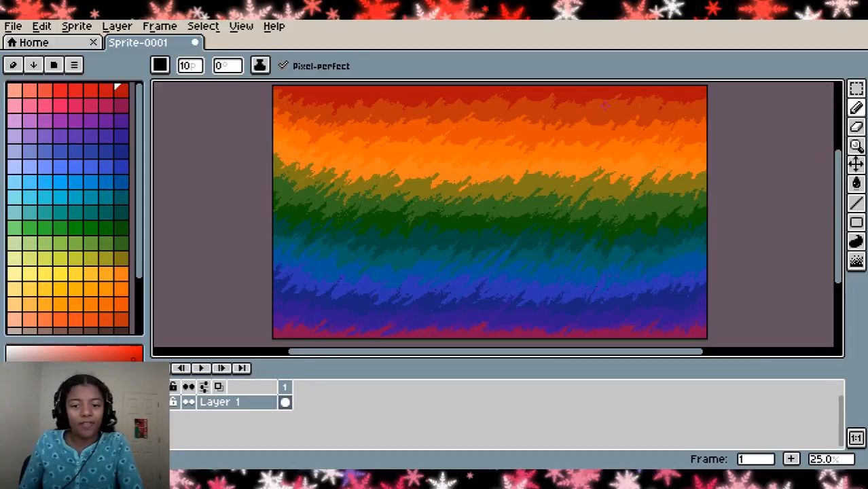
left_click_drag(838, 219, 838, 220)
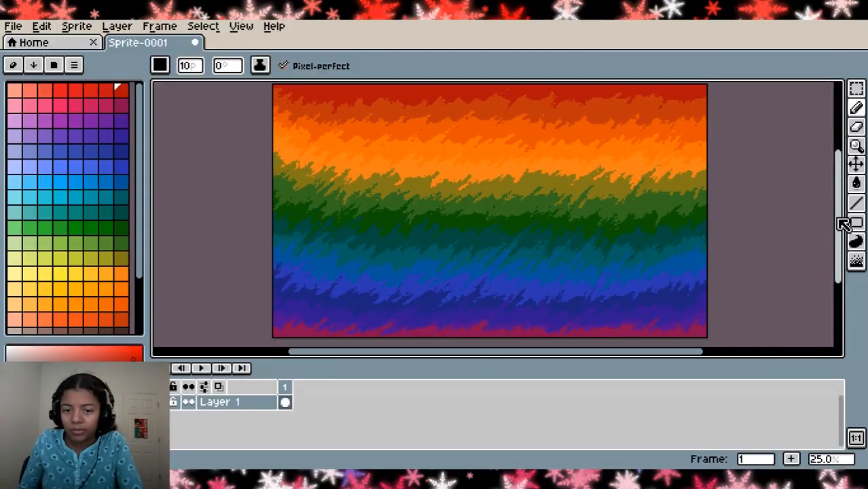
Smear the rainbow bands into one another again across the whole canvas with the Jumble tool at 10 px, using opposing diagonal strokes
left_click(856, 261)
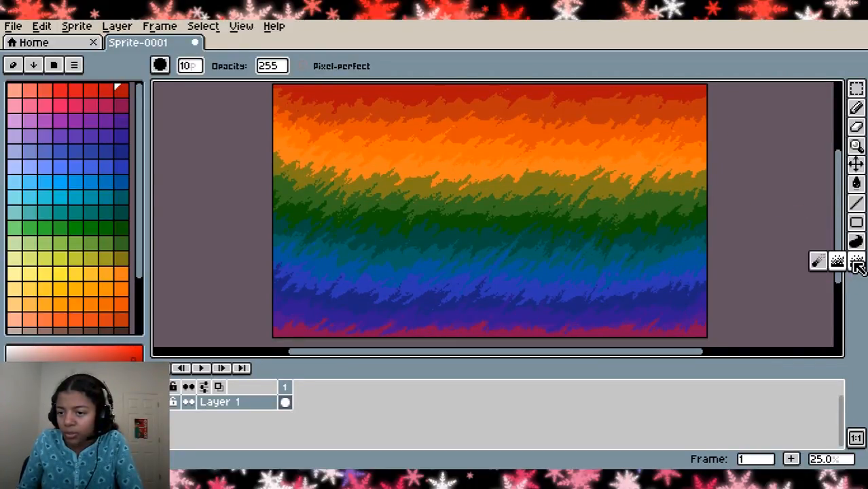
left_click(837, 263)
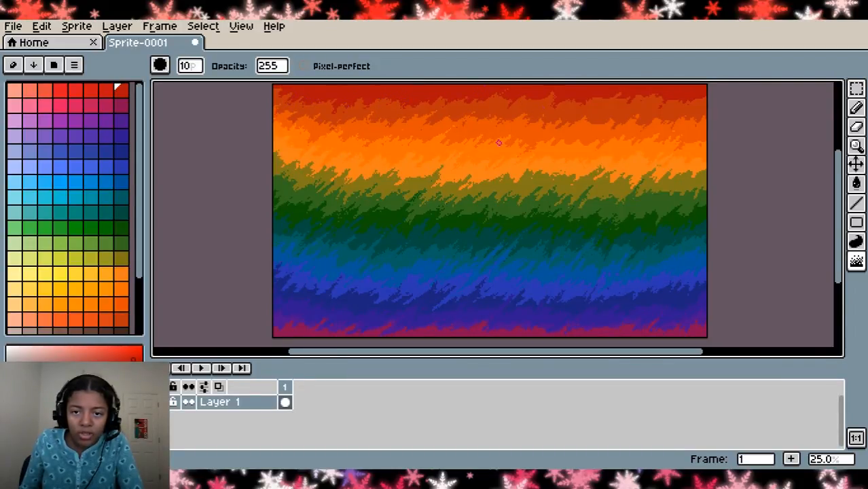
scroll(529, 115, "up", 1)
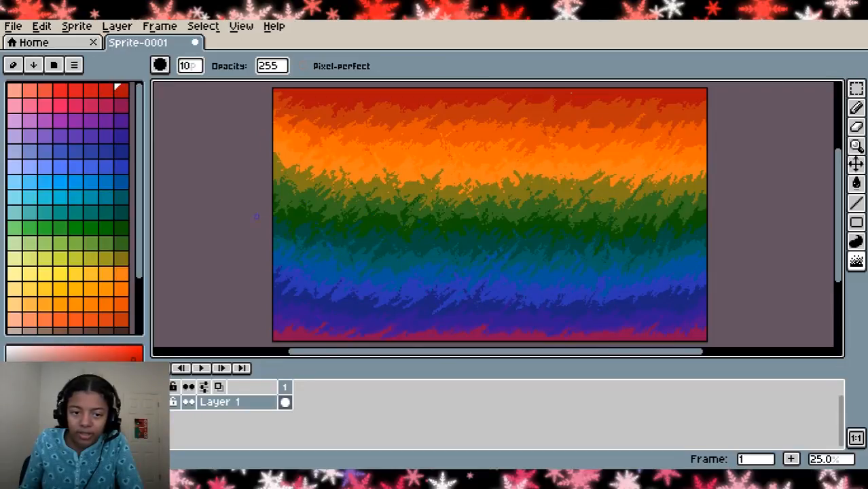
mouse_move(317, 160)
left_mouse_down()
mouse_move(357, 186)
mouse_move(329, 176)
mouse_move(390, 120)
mouse_move(484, 131)
mouse_move(526, 149)
mouse_move(678, 148)
left_mouse_up()
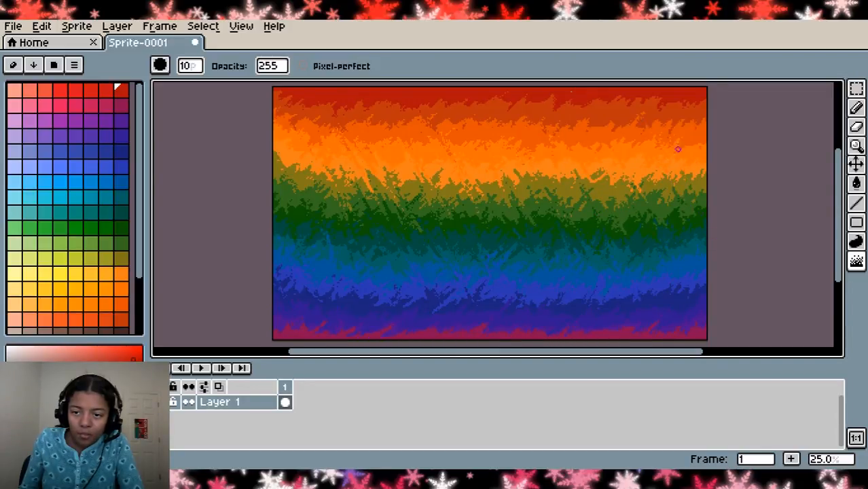
key("ctrl+z")
key("ctrl+z")
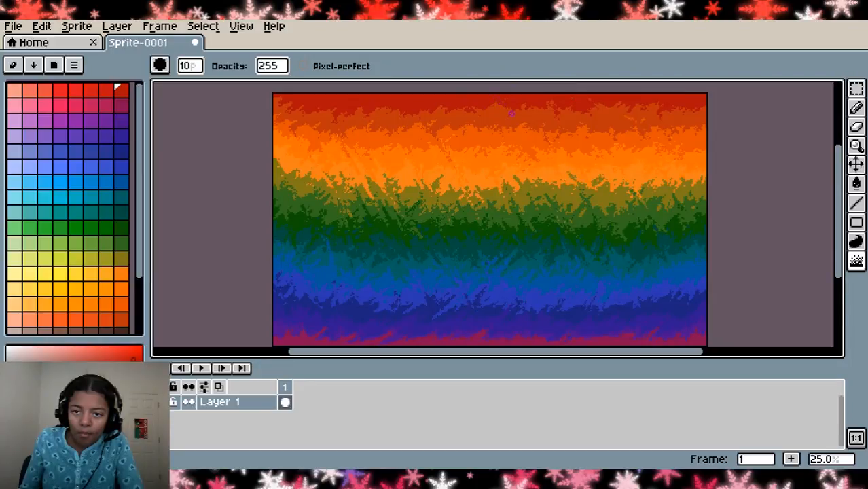
key("ctrl+z")
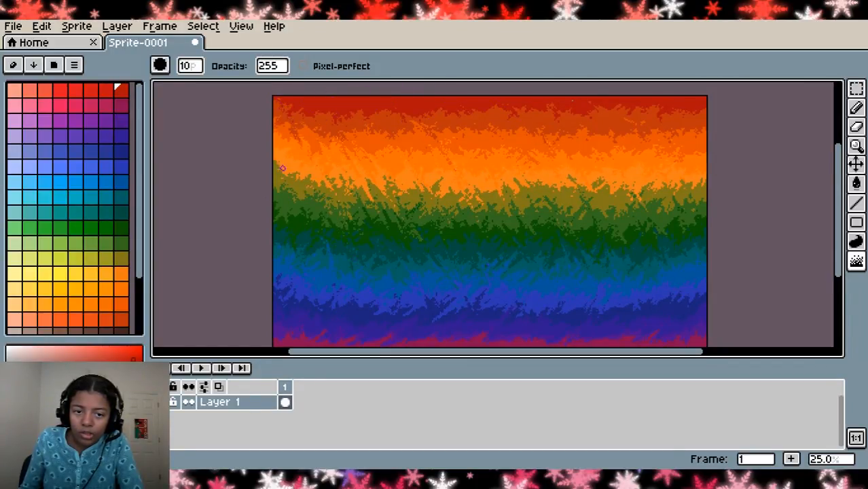
scroll(421, 197, "down", 1)
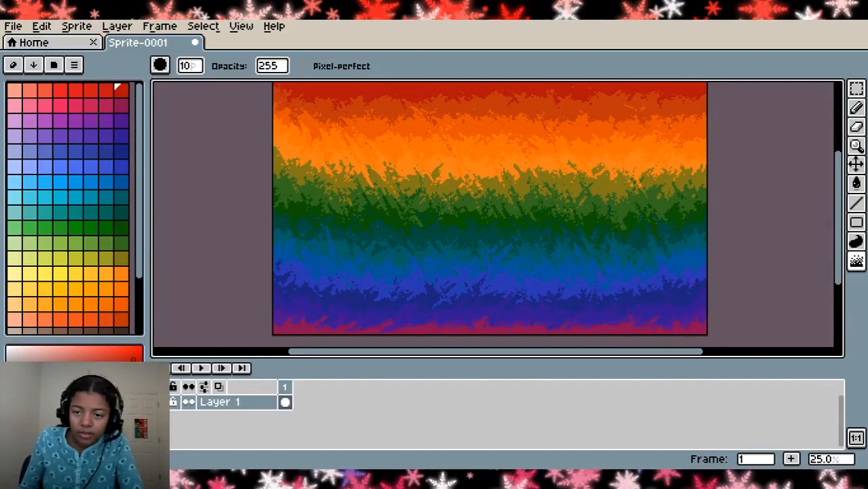
scroll(489, 207, "down", 1)
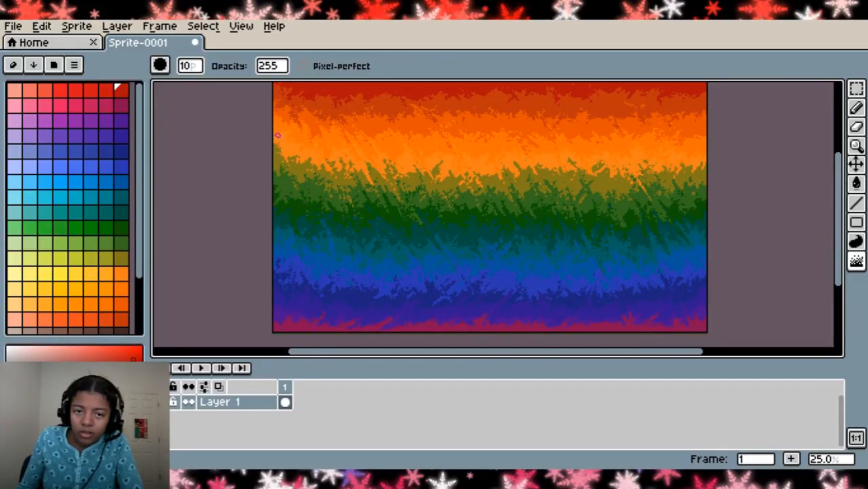
scroll(516, 122, "up", 3)
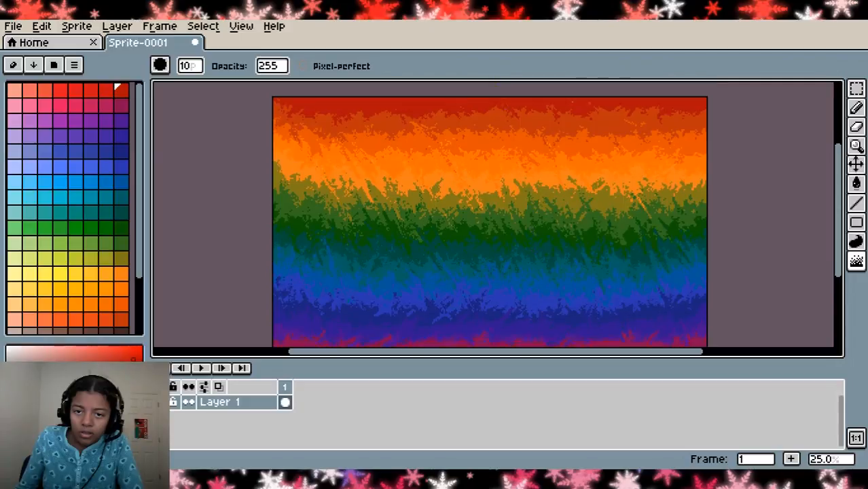
scroll(530, 192, "up", 1)
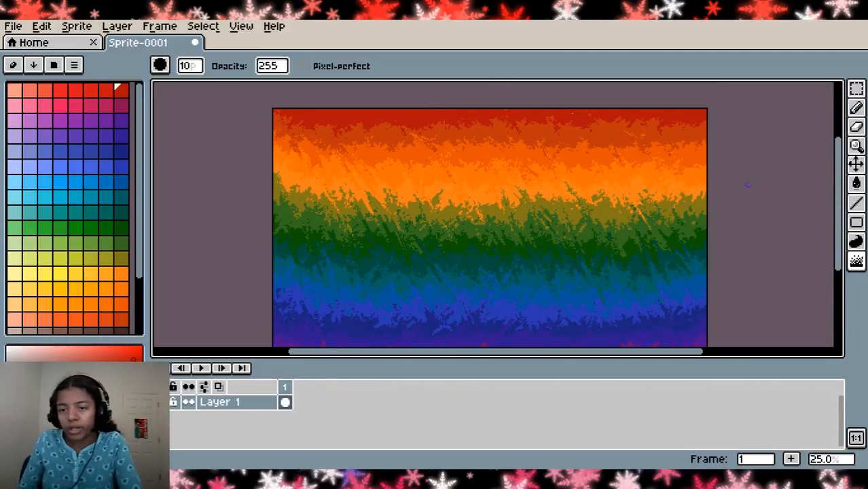
left_click_drag(839, 202, 841, 218)
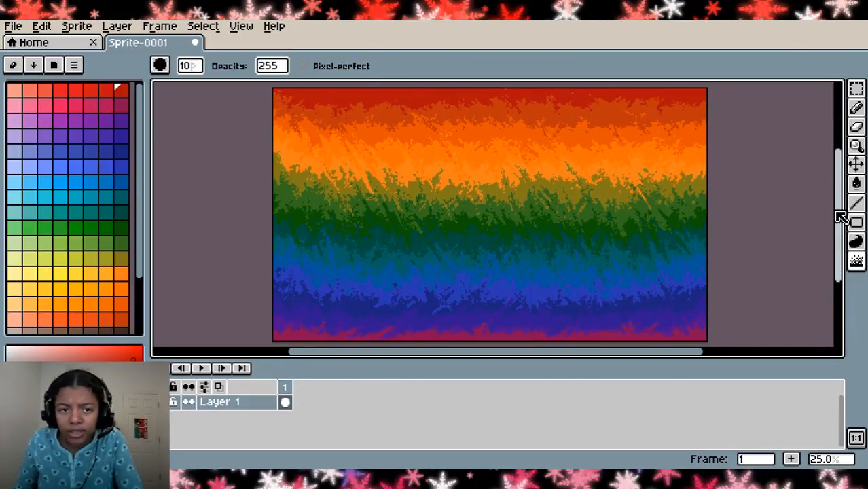
Soften the jumbled band edges over the whole canvas with the Blur tool at 64 px
left_click(856, 109)
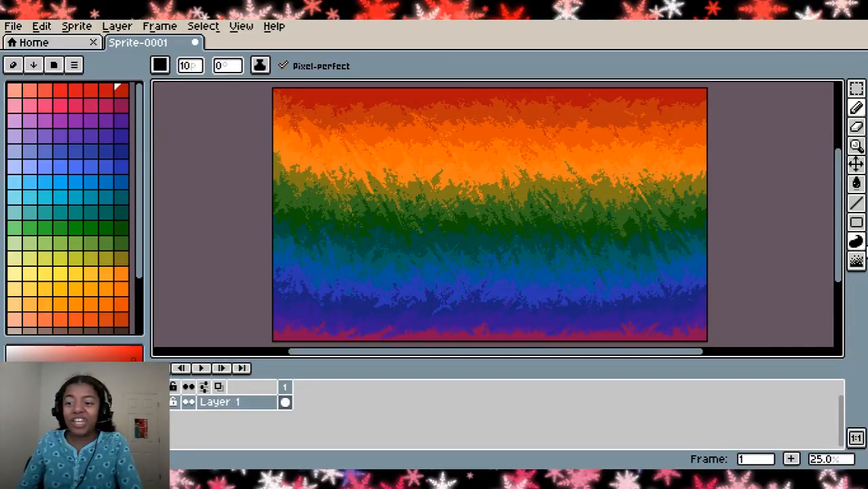
left_click(856, 261)
left_click(818, 261)
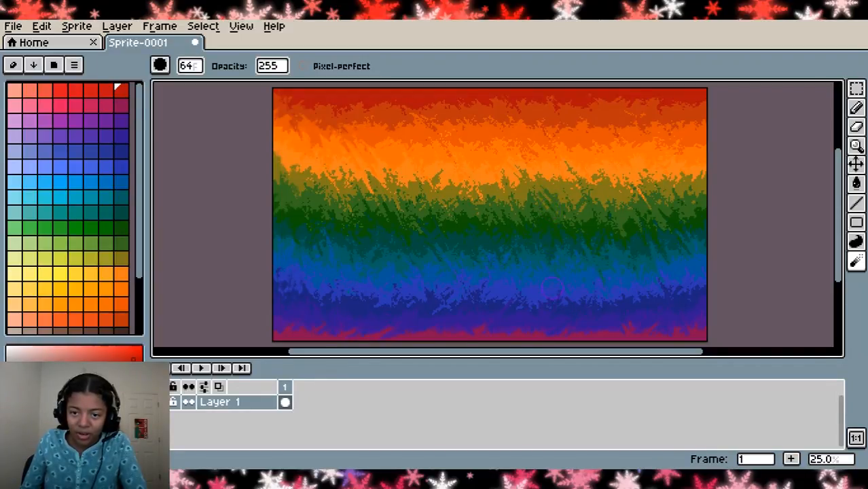
scroll(562, 178, "up", 3)
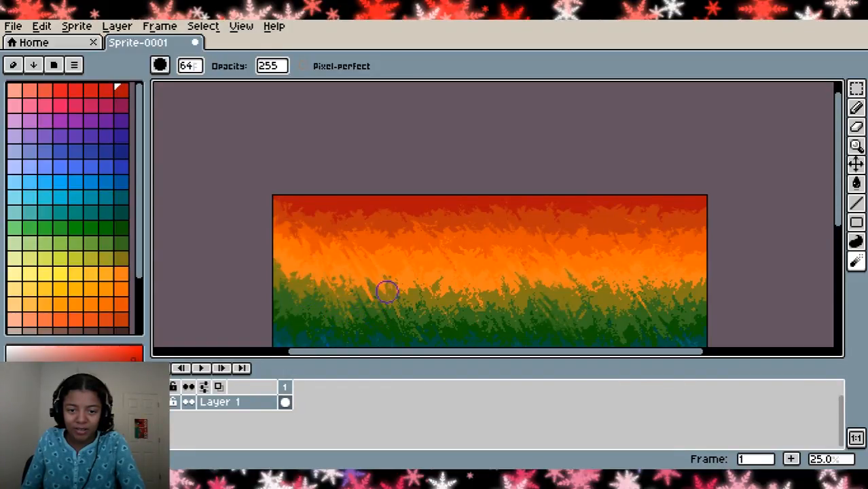
scroll(397, 280, "down", 1)
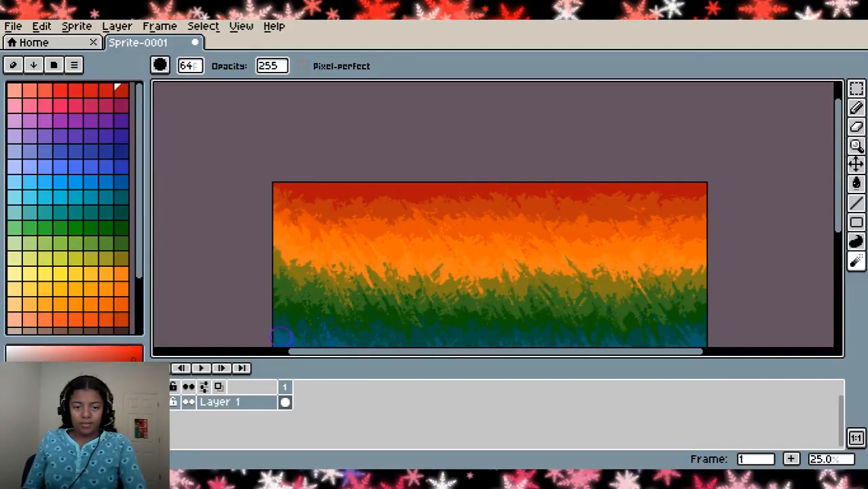
scroll(271, 330, "down", 1)
scroll(278, 341, "down", 3)
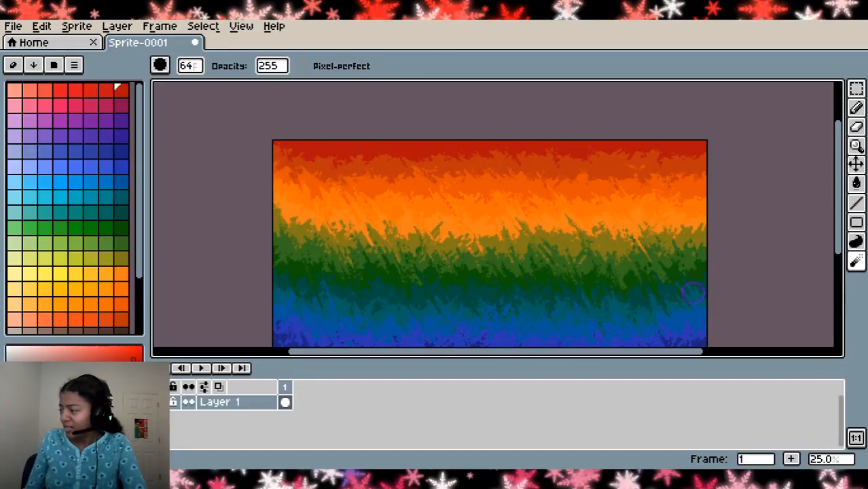
scroll(638, 331, "down", 5)
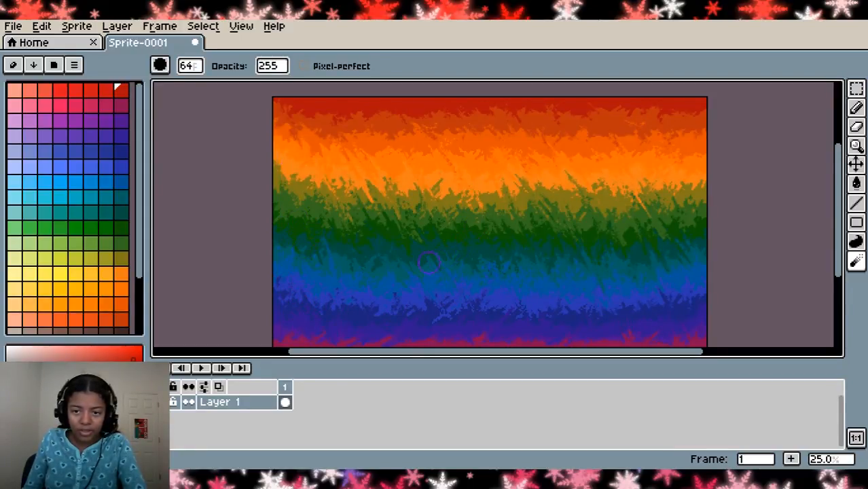
scroll(317, 294, "down", 1)
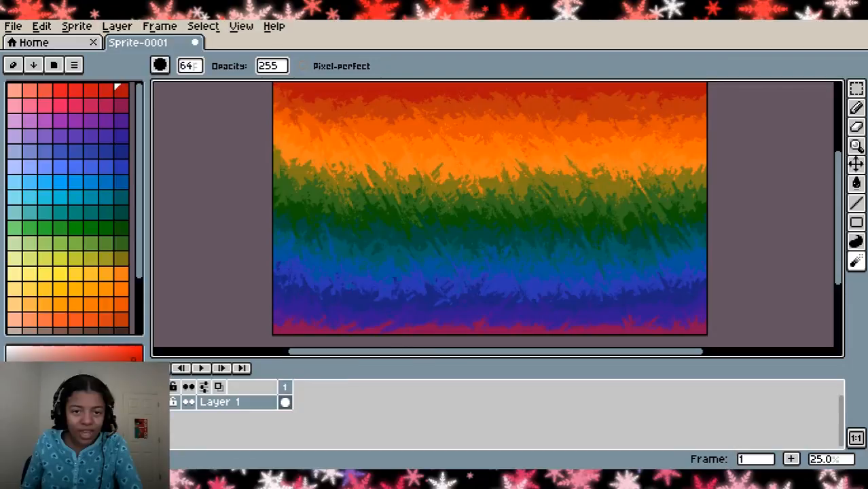
left_click_drag(839, 260, 839, 256)
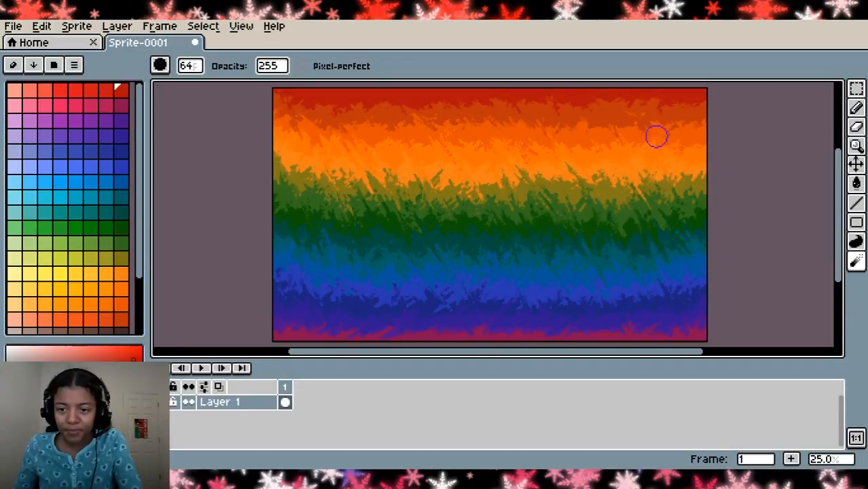
Try smearing the rainbow bands in steep, near-vertical strokes across the canvas with the Jumble tool at 30 px
left_click(857, 266)
left_click(192, 66)
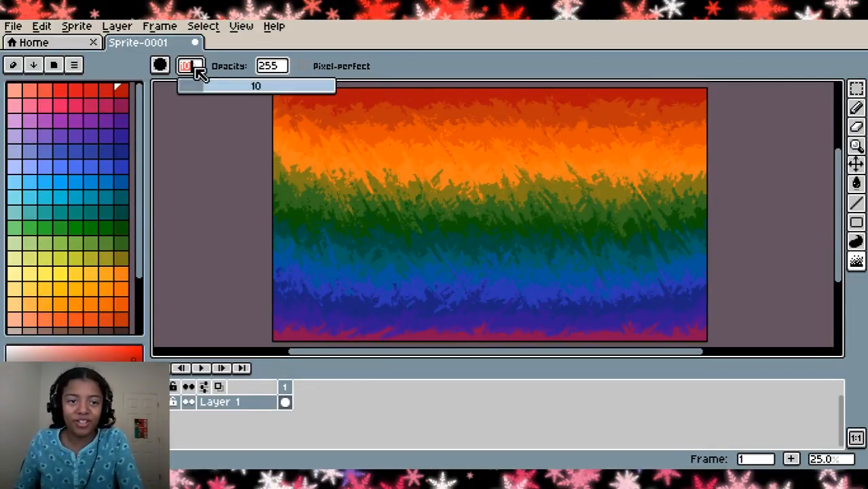
left_click(209, 87)
left_click_drag(224, 91, 253, 87)
mouse_move(318, 153)
left_mouse_down()
mouse_move(318, 246)
mouse_move(317, 97)
mouse_move(298, 228)
mouse_move(330, 110)
mouse_move(367, 178)
mouse_move(399, 119)
mouse_move(434, 337)
mouse_move(487, 131)
mouse_move(537, 135)
mouse_move(567, 112)
mouse_move(584, 234)
mouse_move(604, 157)
mouse_move(486, 200)
mouse_move(327, 338)
mouse_move(373, 149)
mouse_move(334, 127)
mouse_move(276, 197)
mouse_move(302, 110)
mouse_move(269, 169)
mouse_move(254, 327)
left_mouse_up()
scroll(254, 327, "down", 1)
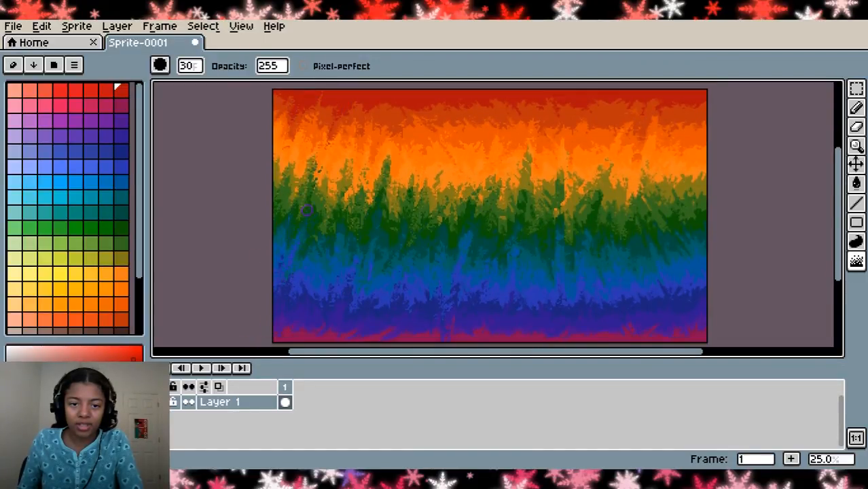
scroll(254, 328, "up", 8)
scroll(339, 286, "down", 1)
scroll(489, 244, "down", 3)
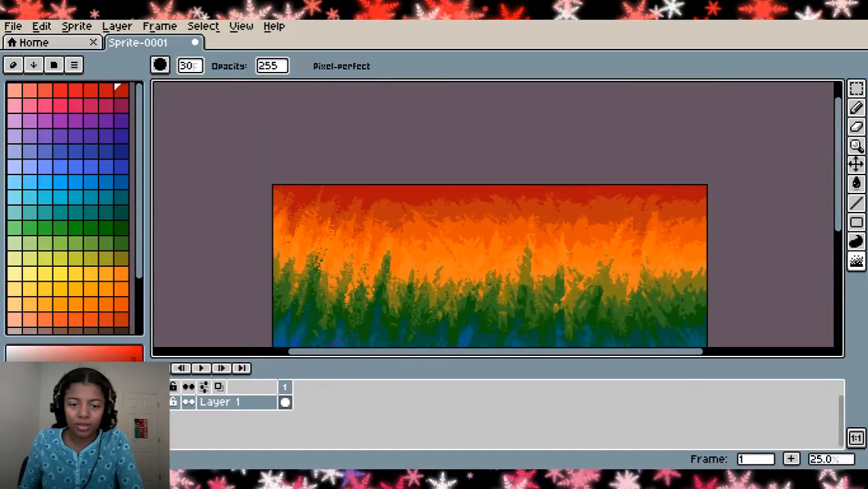
scroll(489, 244, "down", 2)
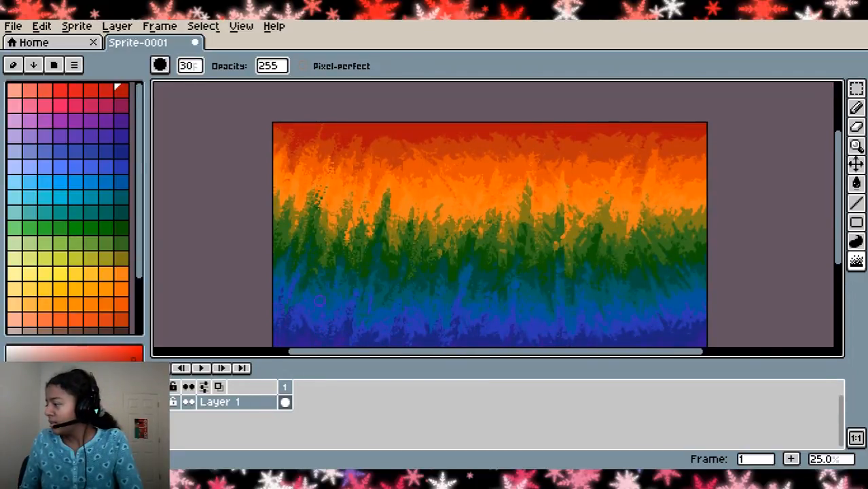
scroll(489, 225, "down", 1)
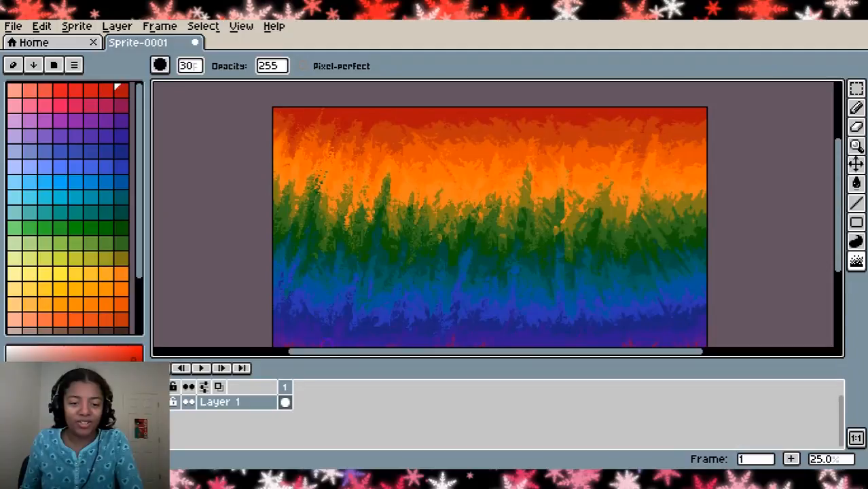
scroll(489, 224, "down", 1)
scroll(489, 224, "down", 1)
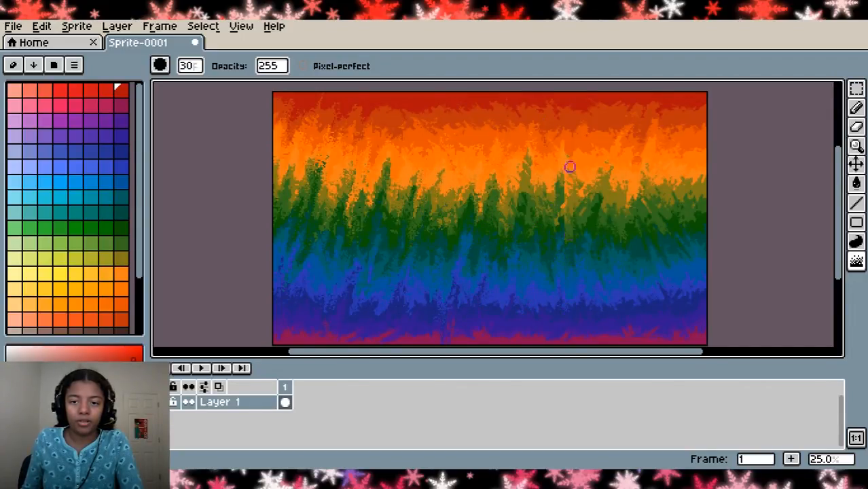
scroll(574, 173, "down", 1)
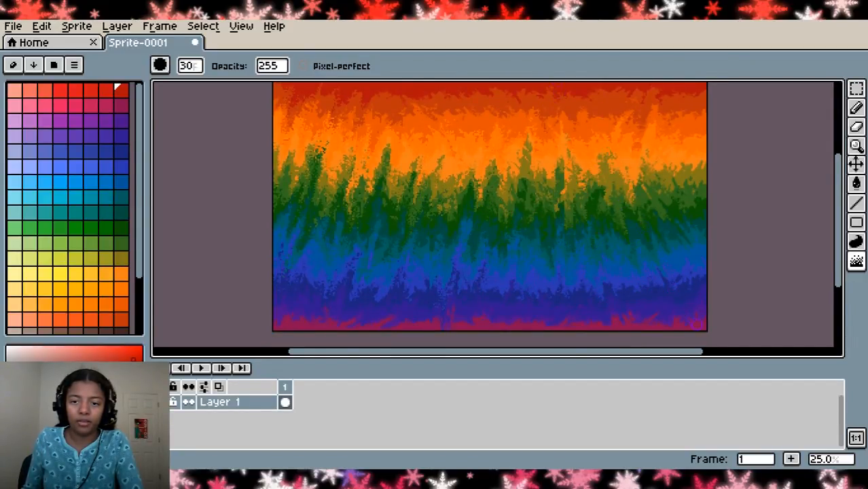
scroll(679, 102, "up", 2)
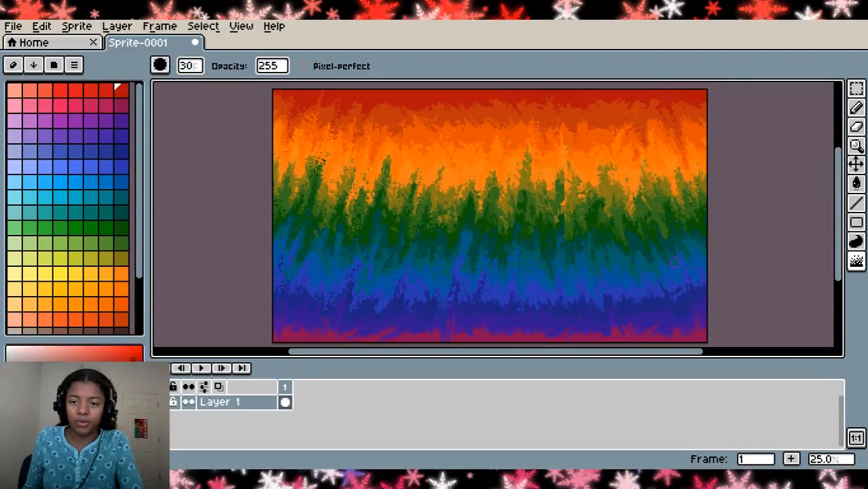
scroll(668, 141, "down", 1)
scroll(489, 207, "down", 1)
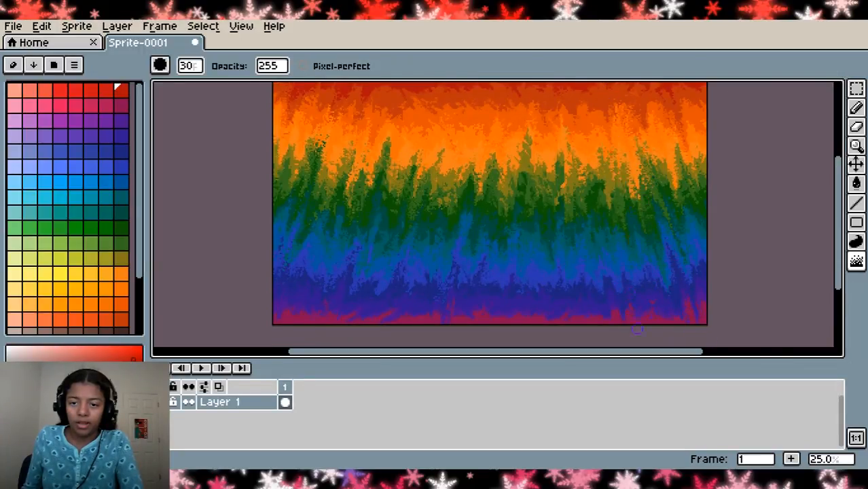
Try pulling three long vertical Jumble streaks through the bands just right of the canvas's centre
scroll(608, 88, "up", 2)
scroll(607, 89, "down", 2)
scroll(570, 177, "up", 2)
left_click_drag(553, 139, 554, 265)
left_click_drag(539, 163, 538, 340)
left_click_drag(516, 152, 514, 252)
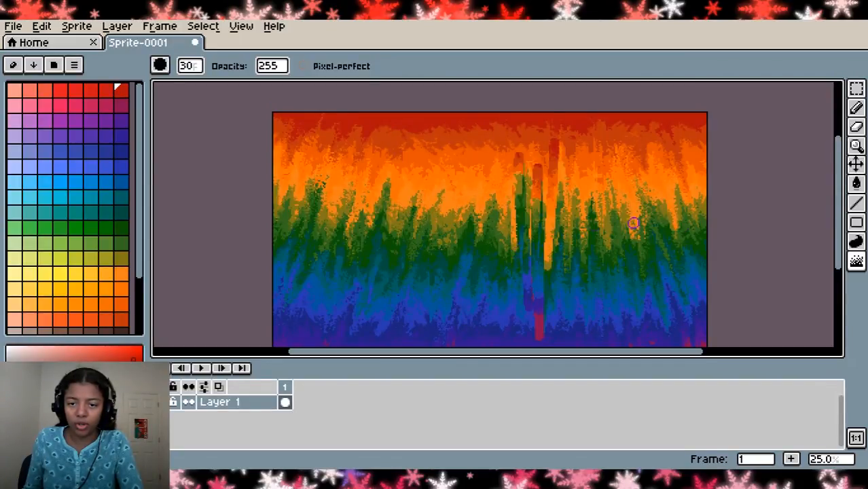
Undo the 30 px Jumble strokes back to the blurred rainbow bands
key("ctrl+z")
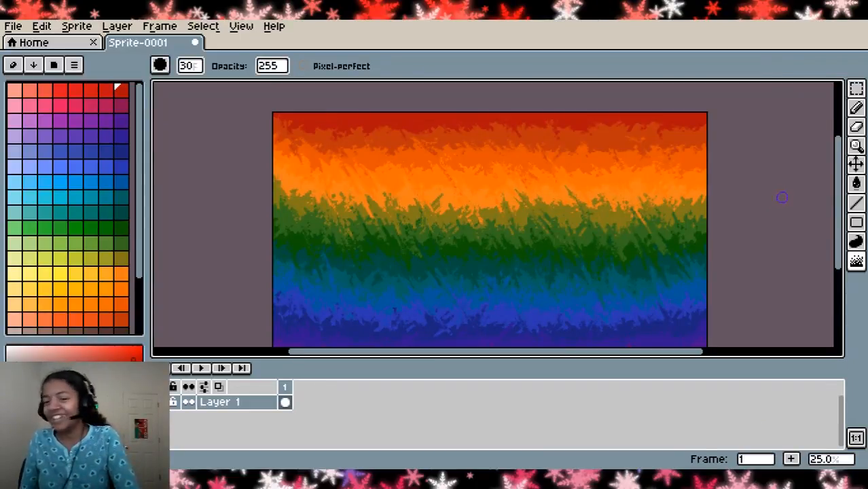
left_click_drag(840, 189, 839, 203)
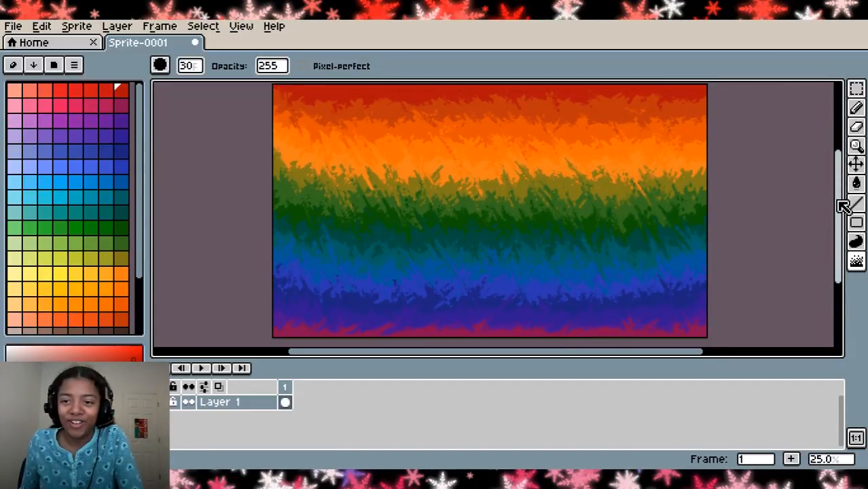
mouse_move(276, 86)
left_mouse_down()
mouse_move(277, 218)
mouse_move(296, 224)
mouse_move(303, 285)
mouse_move(364, 159)
mouse_move(389, 183)
mouse_move(399, 267)
mouse_move(470, 192)
mouse_move(580, 129)
mouse_move(536, 204)
mouse_move(603, 108)
left_mouse_up()
key("v")
key("ctrl+z")
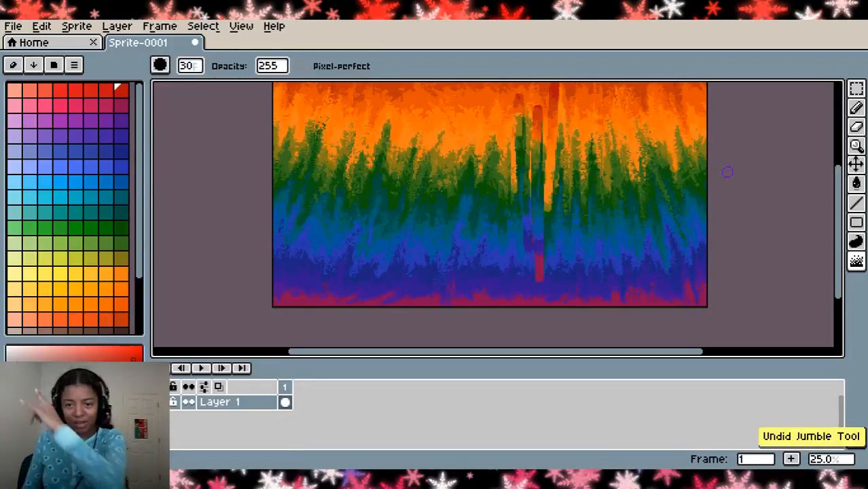
key("ctrl+z")
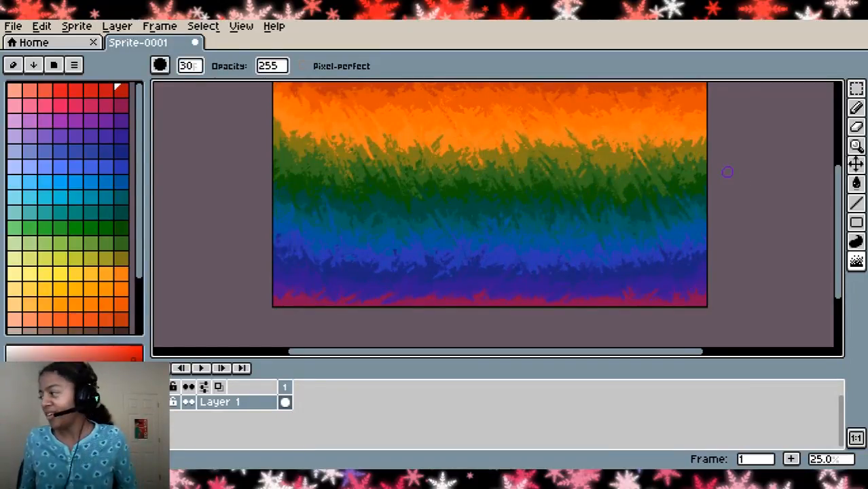